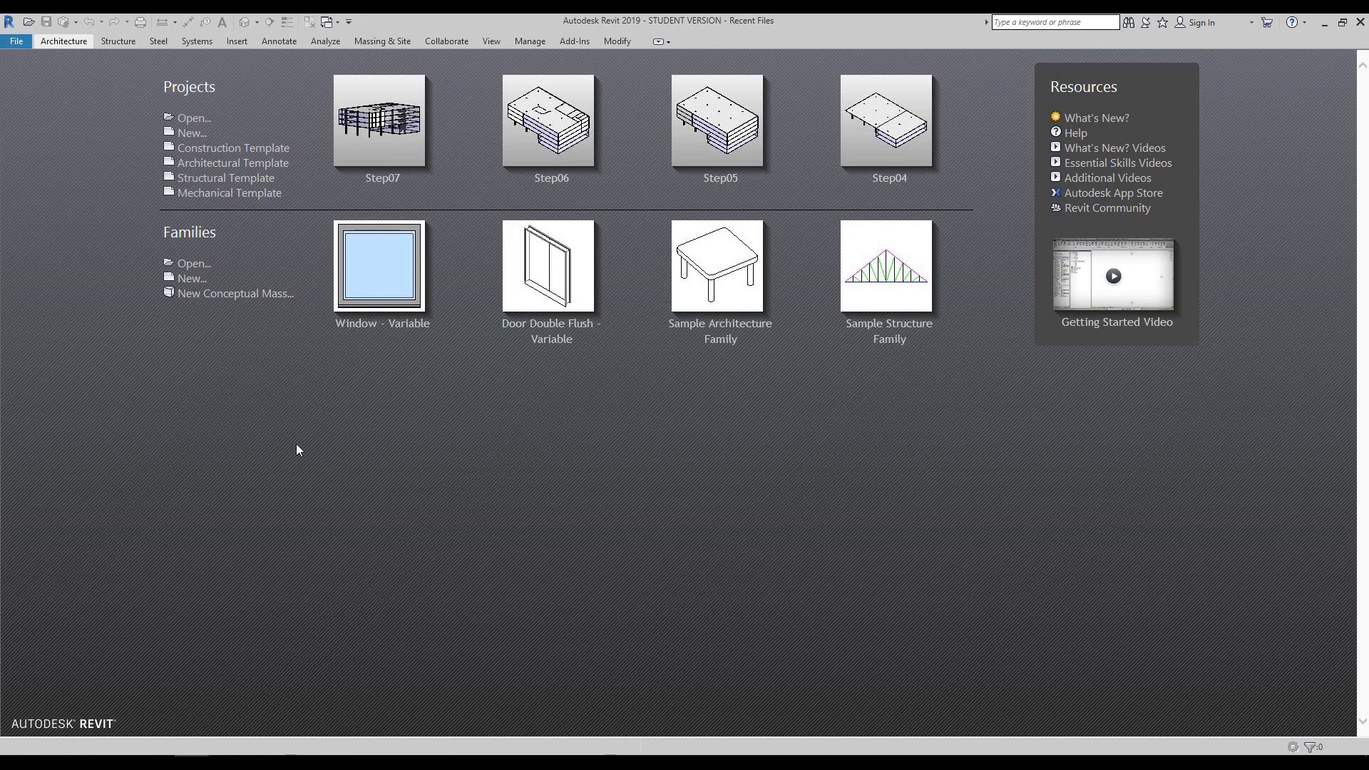
- Open the project file Step07.rvt from the datasets folder
click(193, 119)
click(531, 389)
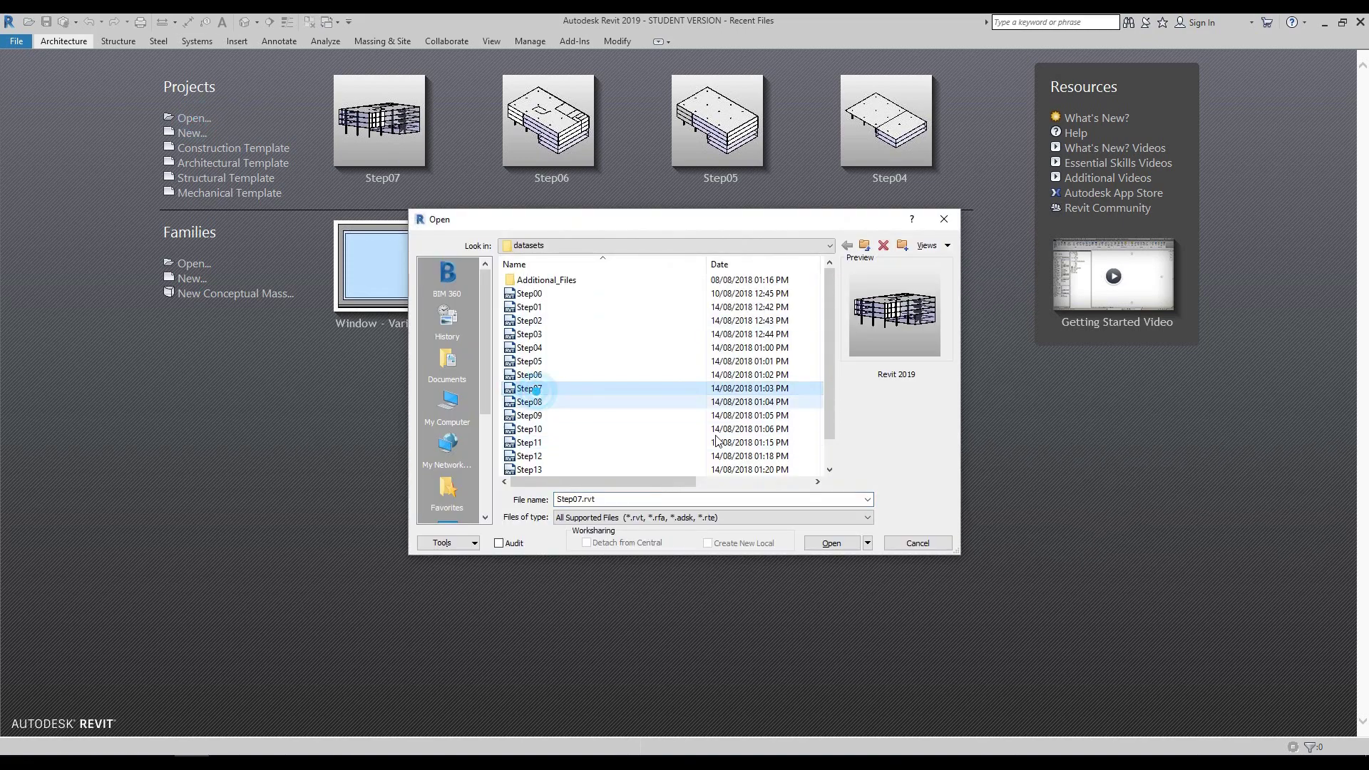
click(831, 543)
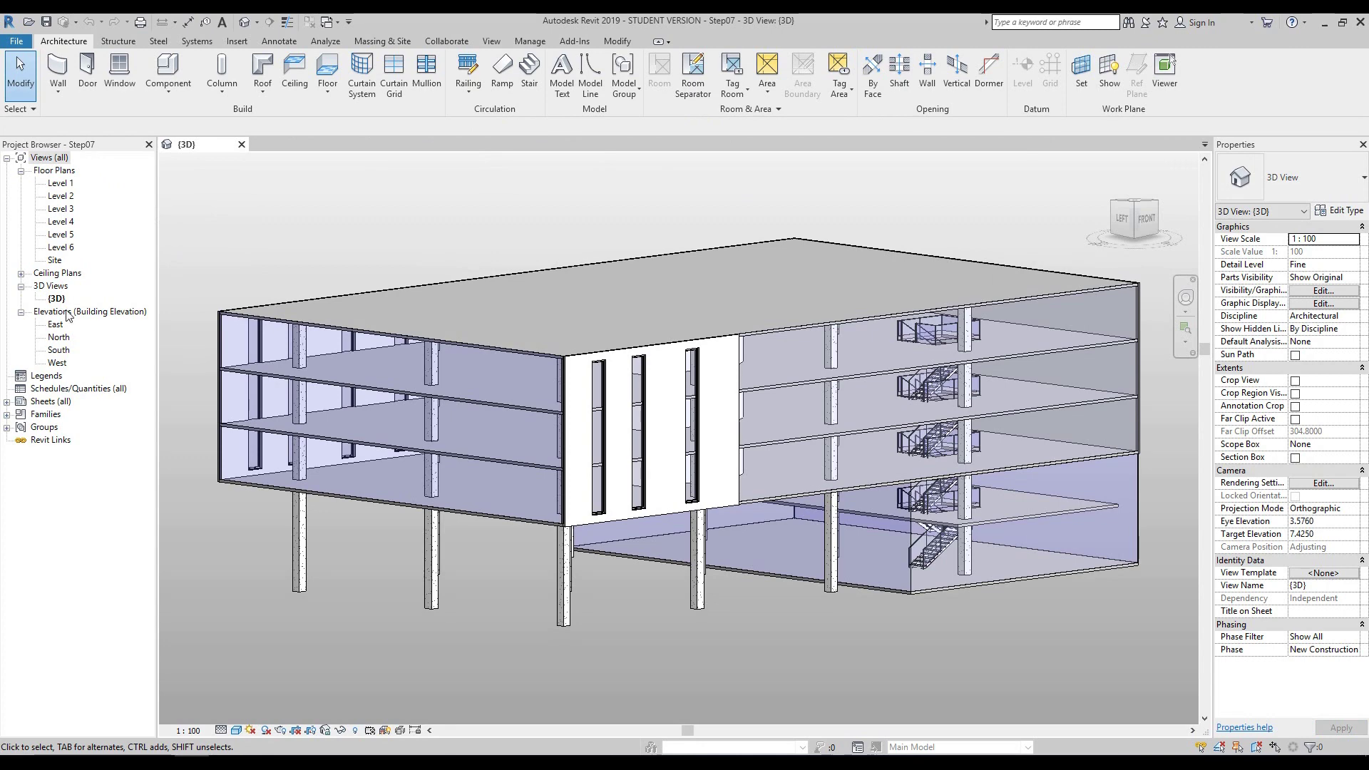
- Open the Level 2 floor plan, tile it beside the 3D view and fit both views to their windows
double_click(61, 197)
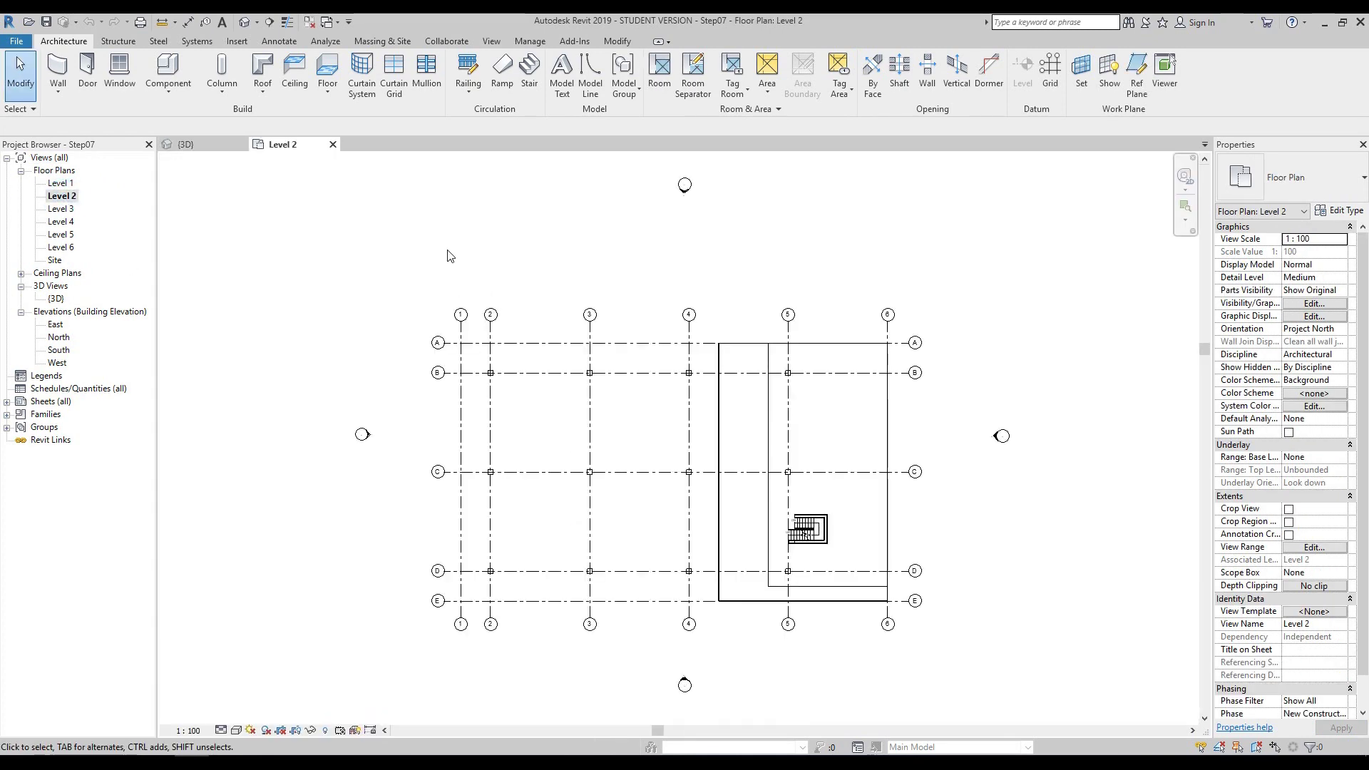
key(w)
key(t)
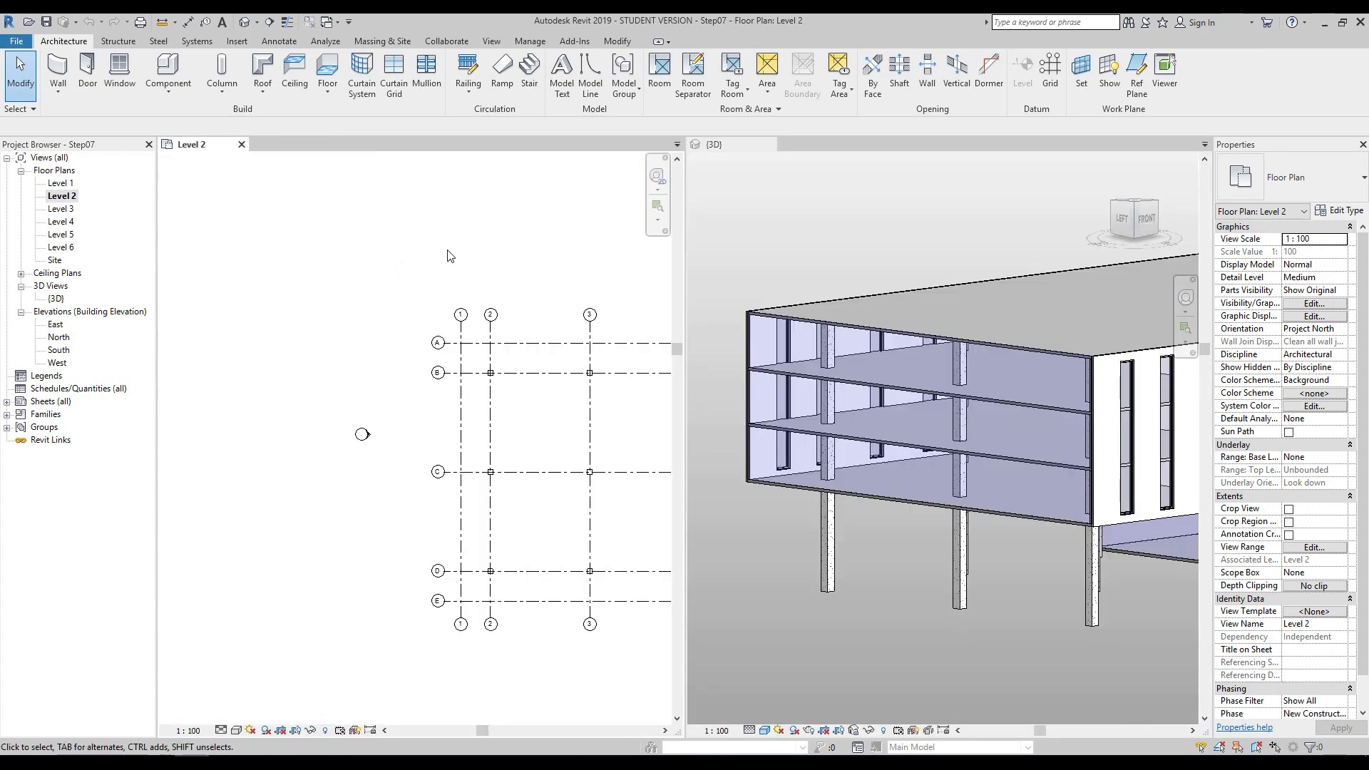
key(z)
key(a)
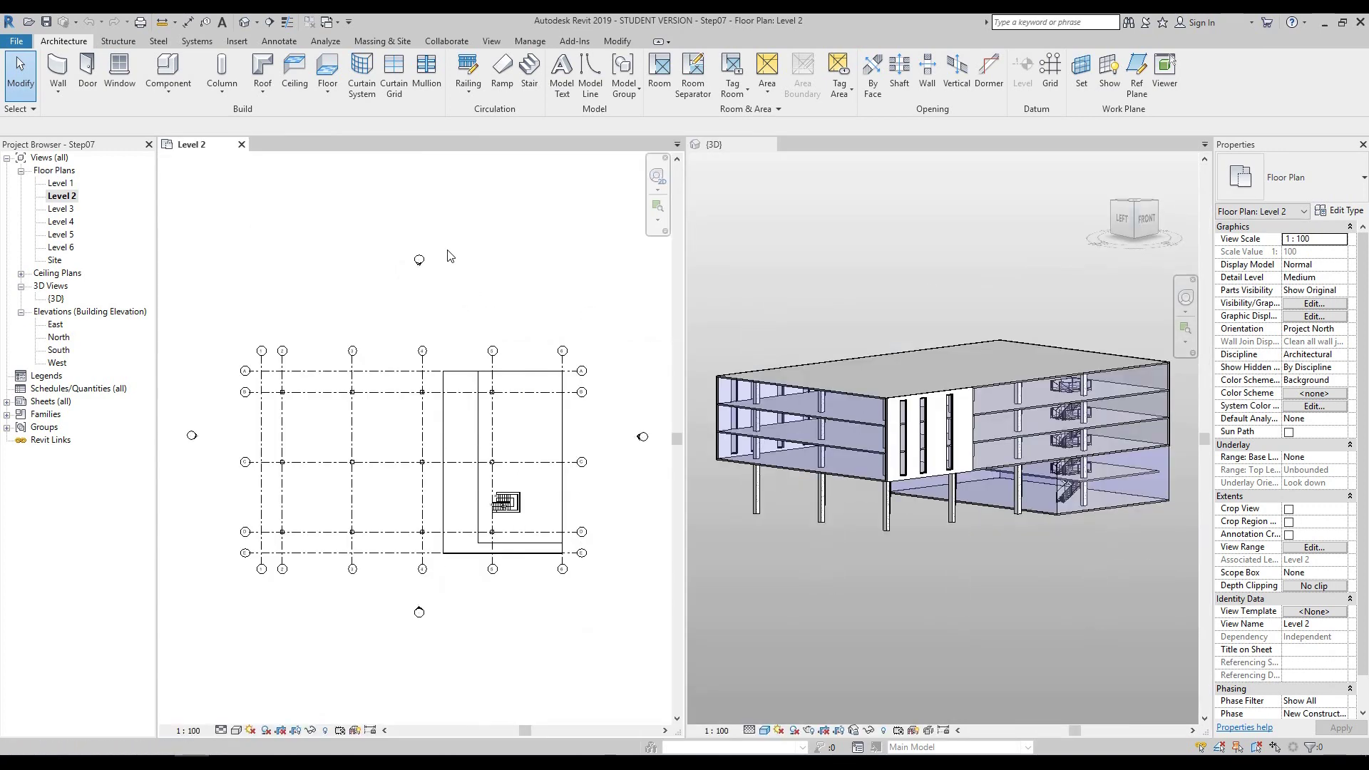
- Start sketching a Glas - MPK railing path in the Level 2 floor plan
click(870, 189)
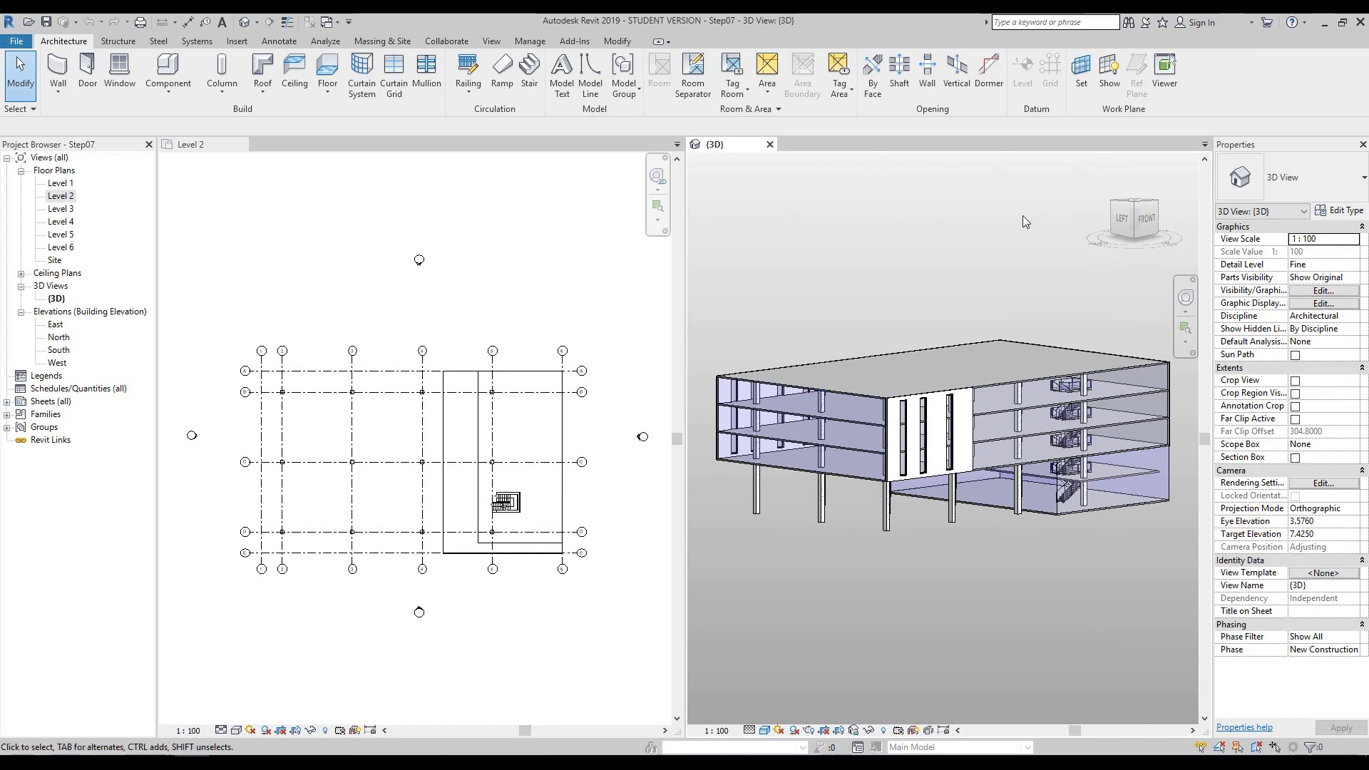
click(271, 232)
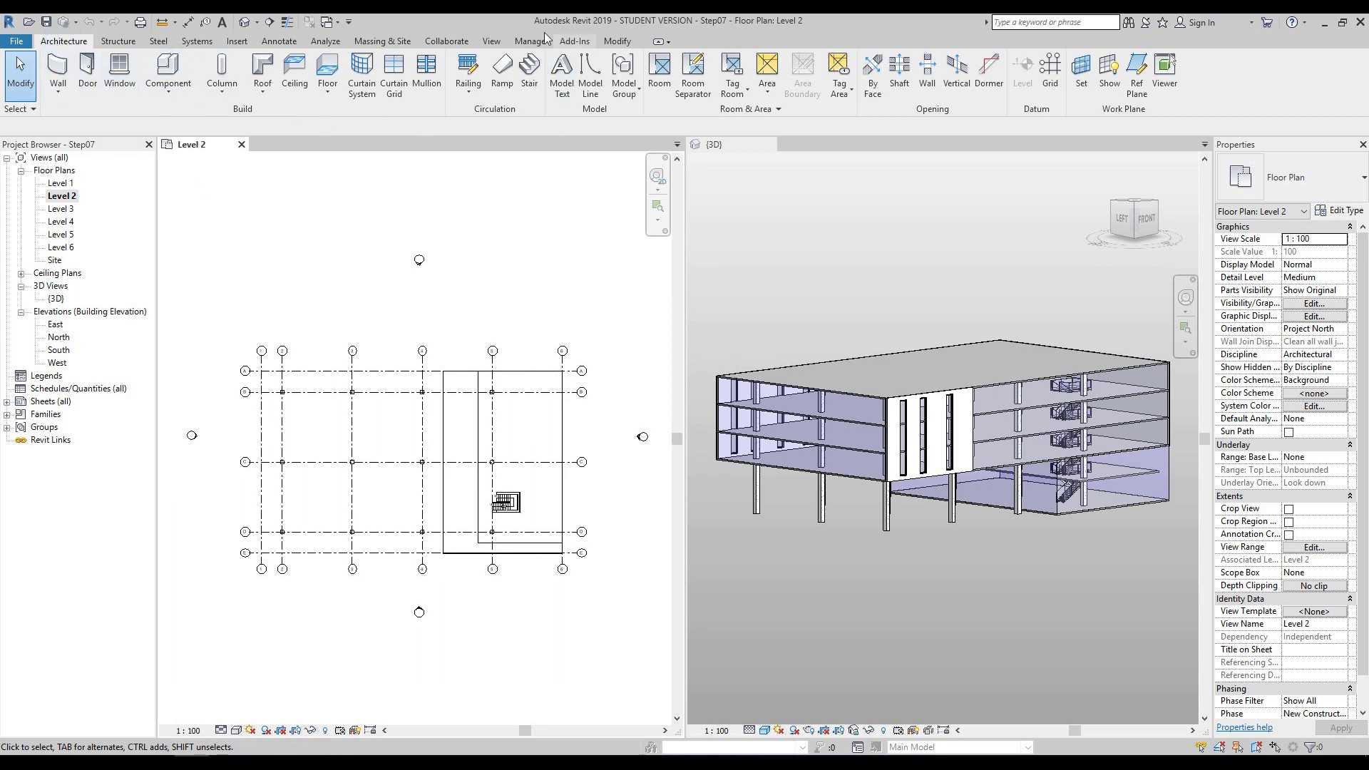
click(469, 67)
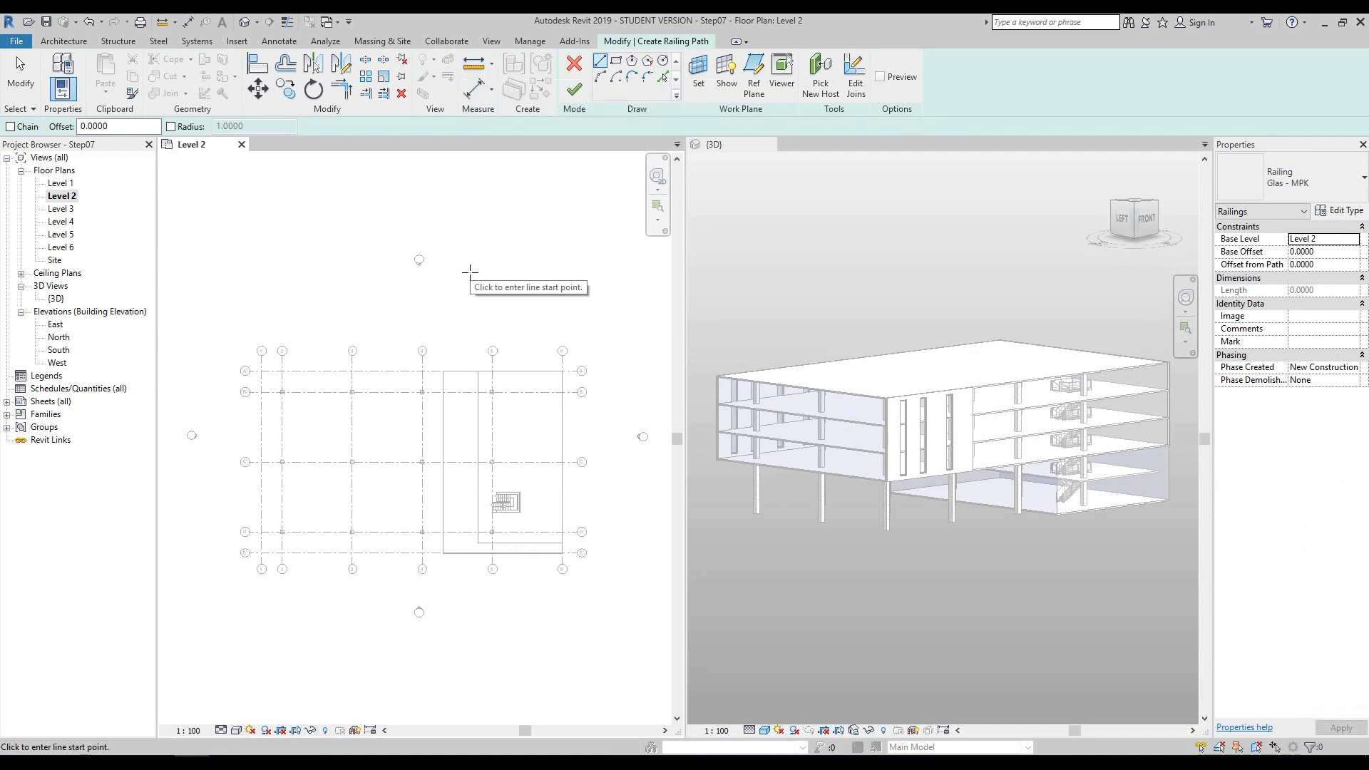
- Sketch a vertical railing path line along the floor's inner edge between grids 4 and 5, from grid A to the floor corner
scroll(469, 372, up, 5)
middle_drag(462, 339, 421, 229)
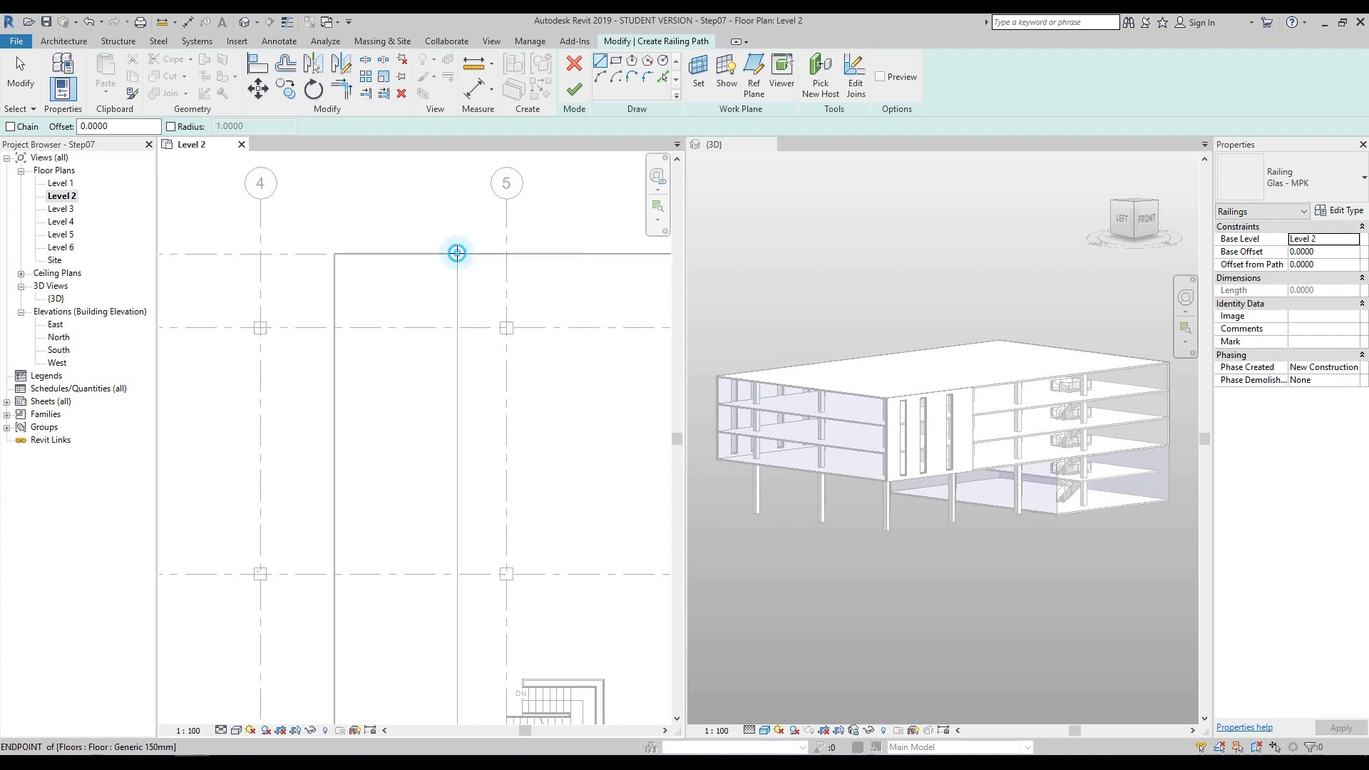
click(457, 254)
scroll(458, 299, down, 4)
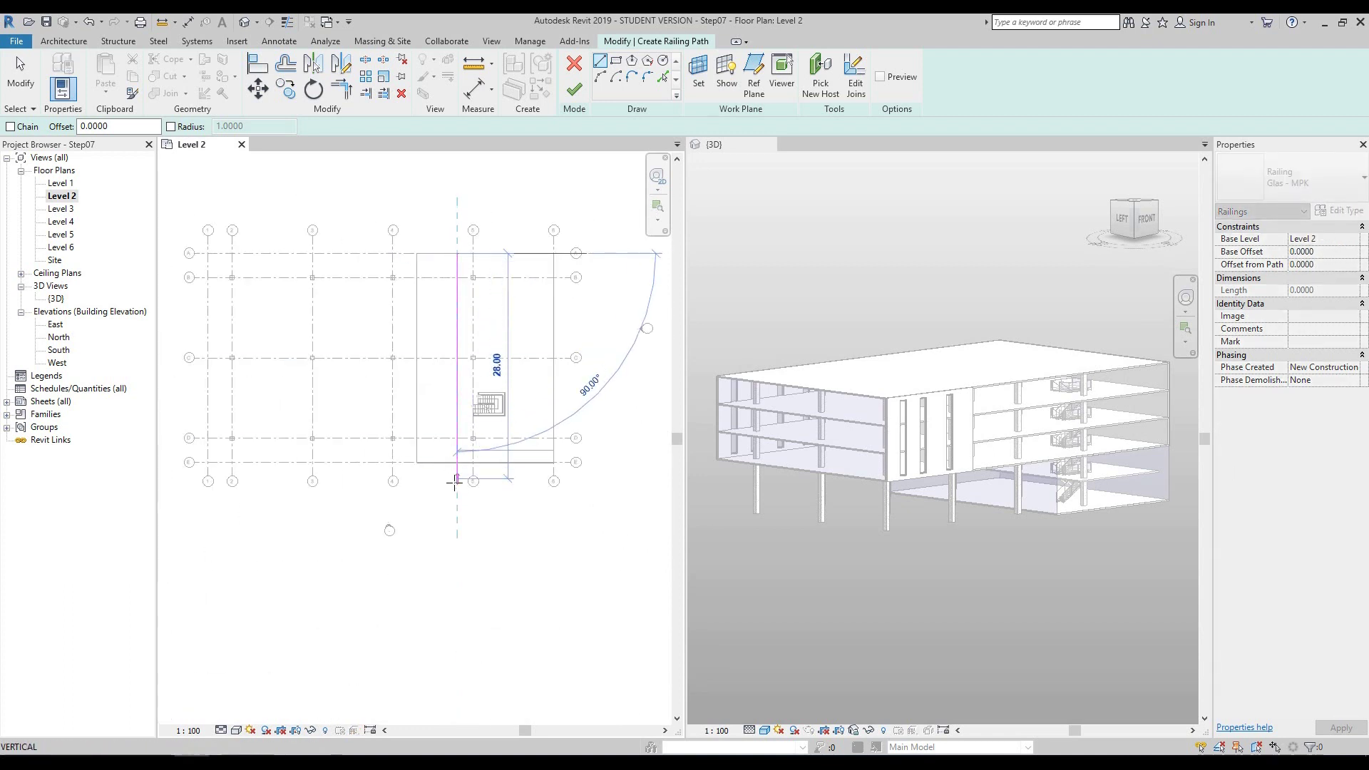
scroll(455, 482, up, 6)
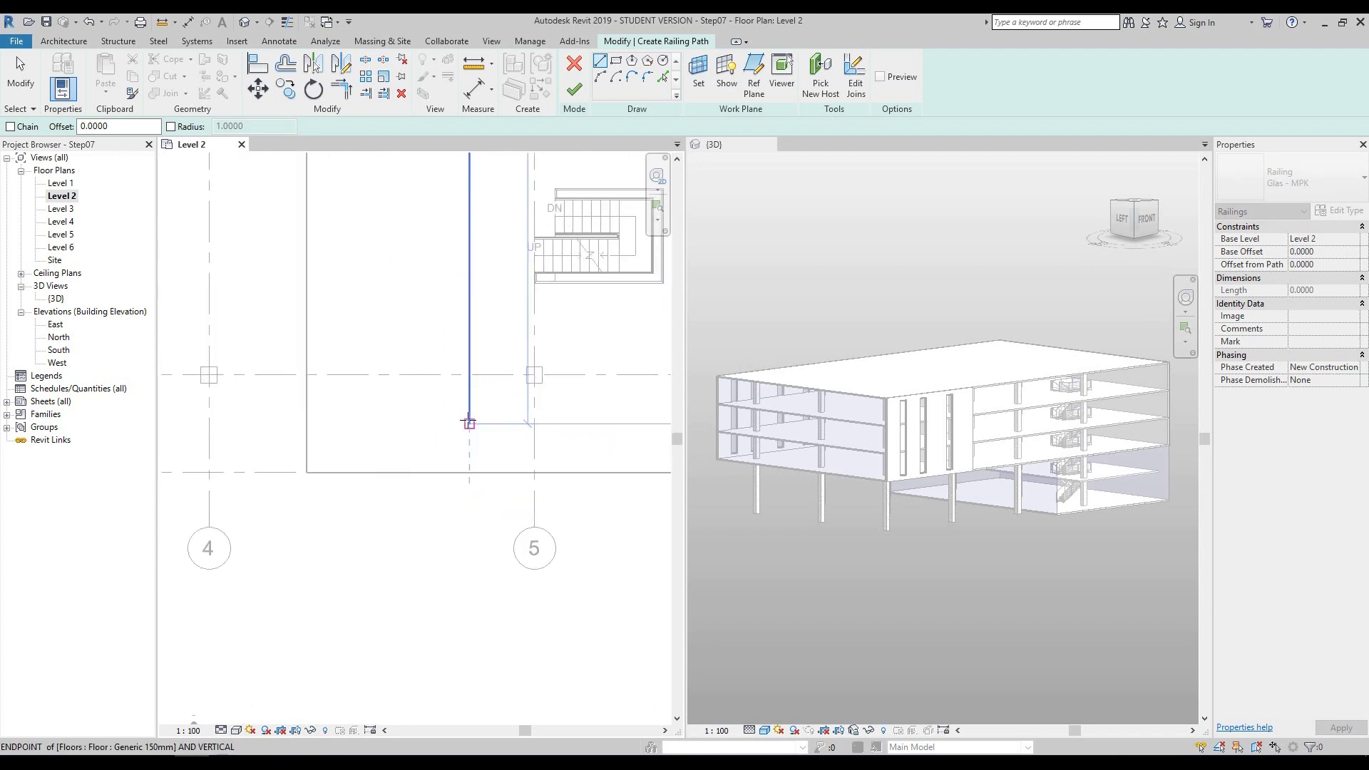
scroll(468, 423, up, 1)
click(469, 423)
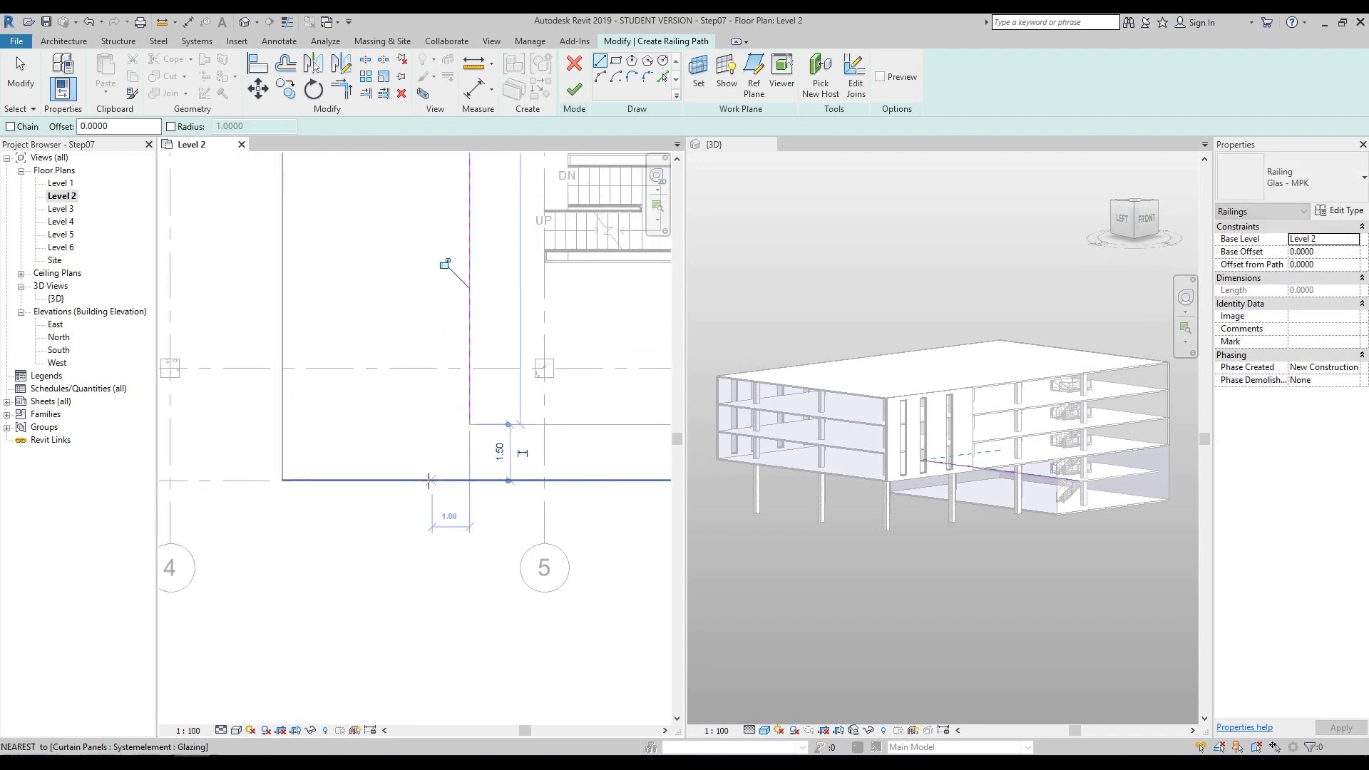
- Add a separate horizontal railing path line from the inner floor corner along the floor edge to grid 6
scroll(471, 513, down, 4)
scroll(449, 592, up, 2)
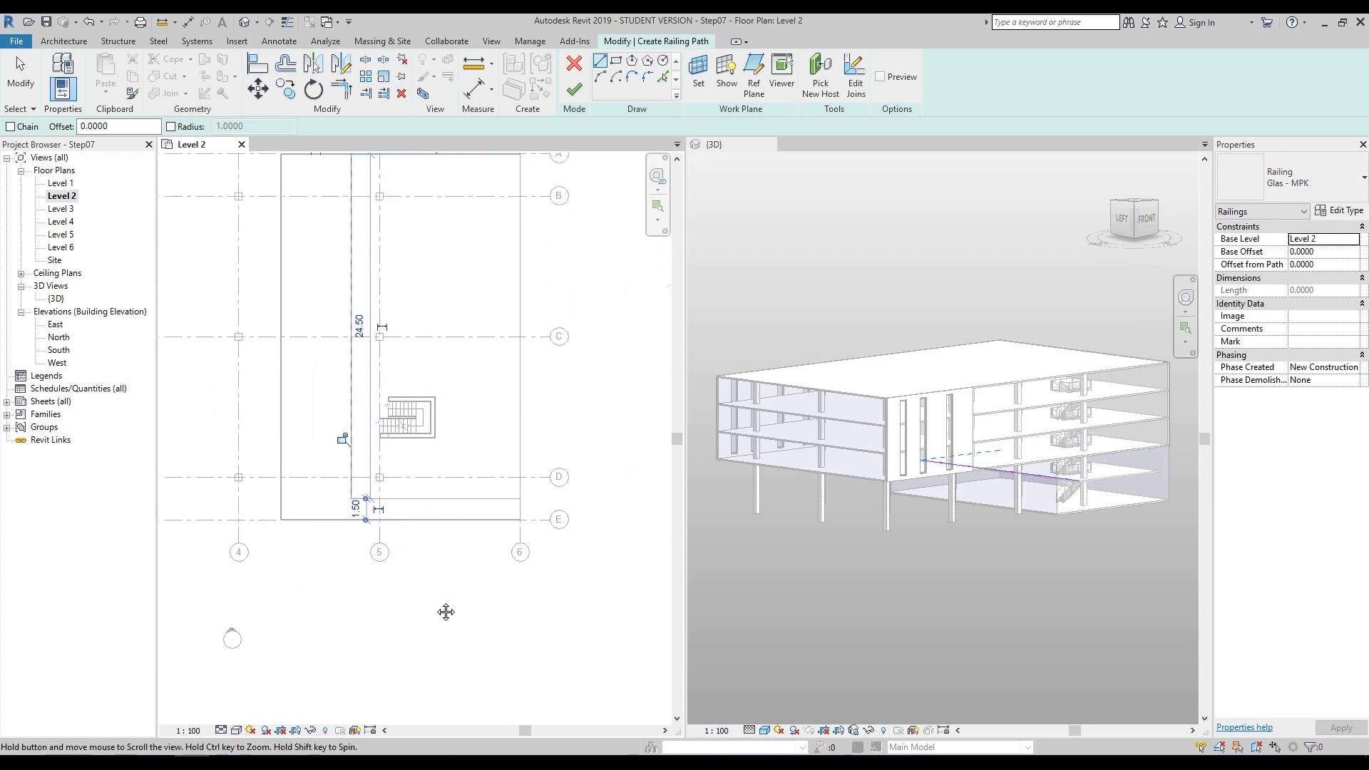
scroll(364, 524, up, 3)
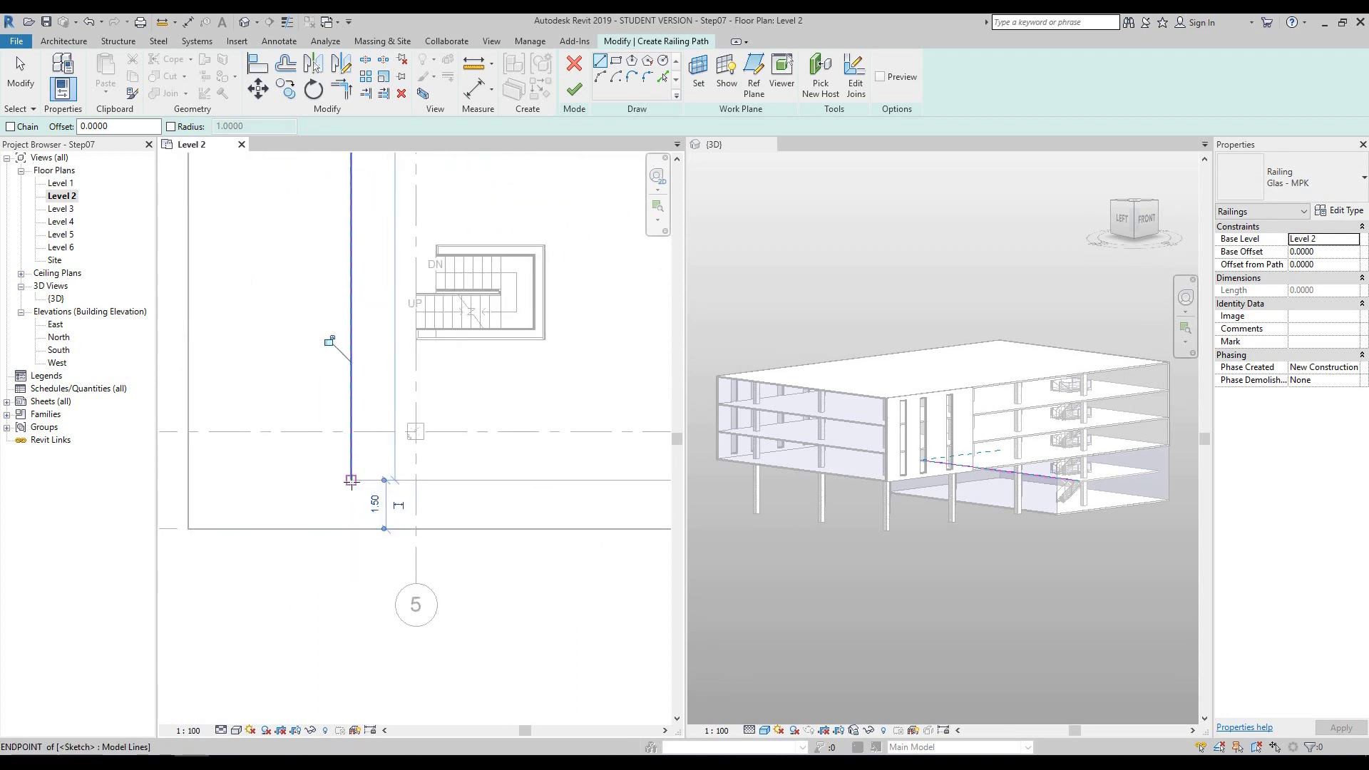
click(351, 480)
middle_drag(480, 473, 305, 464)
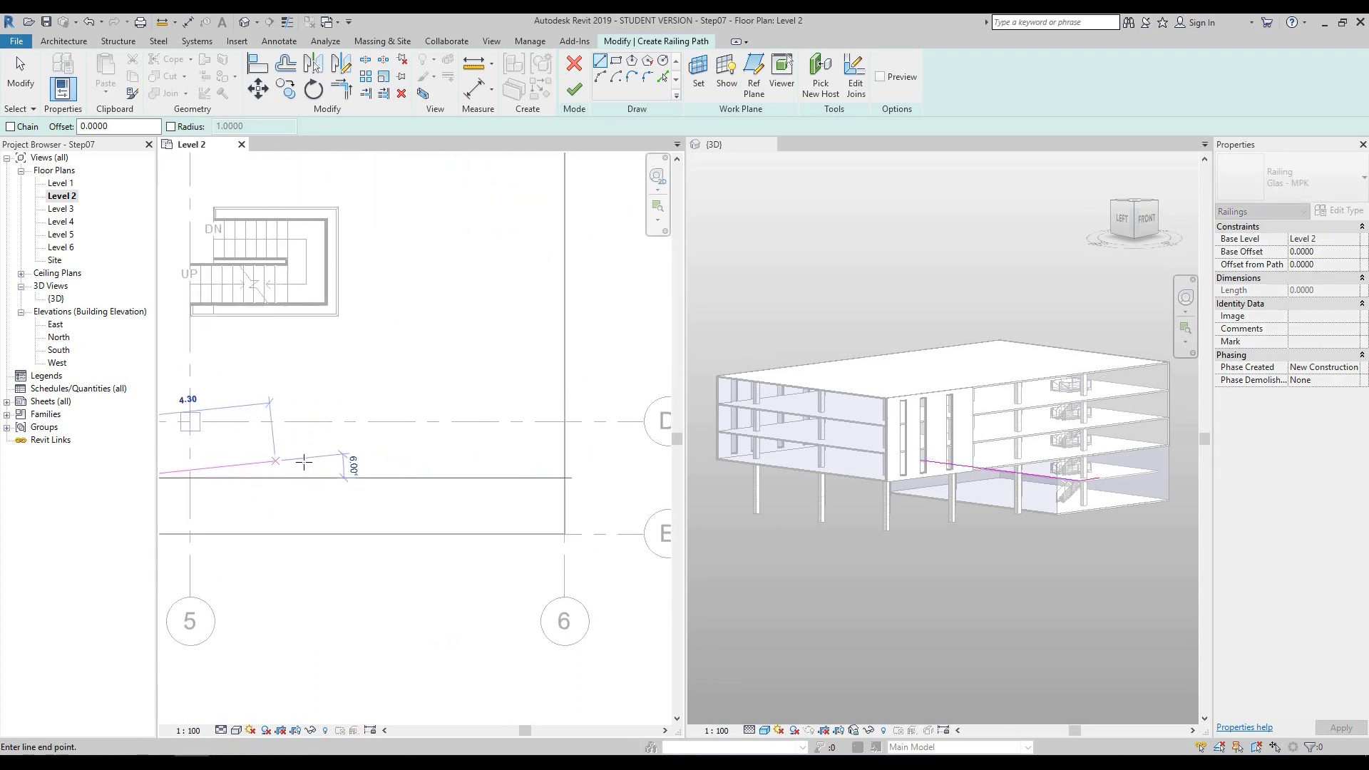
scroll(563, 478, up, 2)
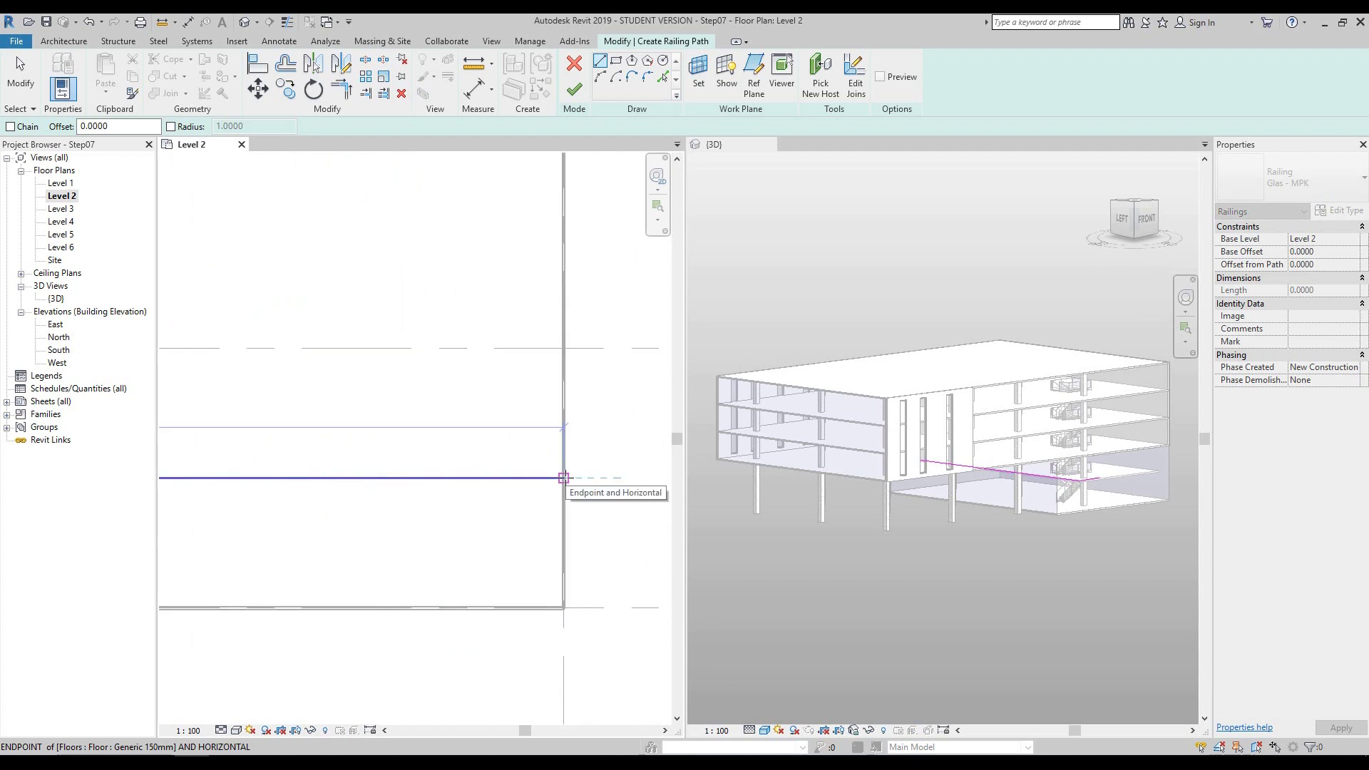
click(563, 478)
scroll(499, 492, down, 5)
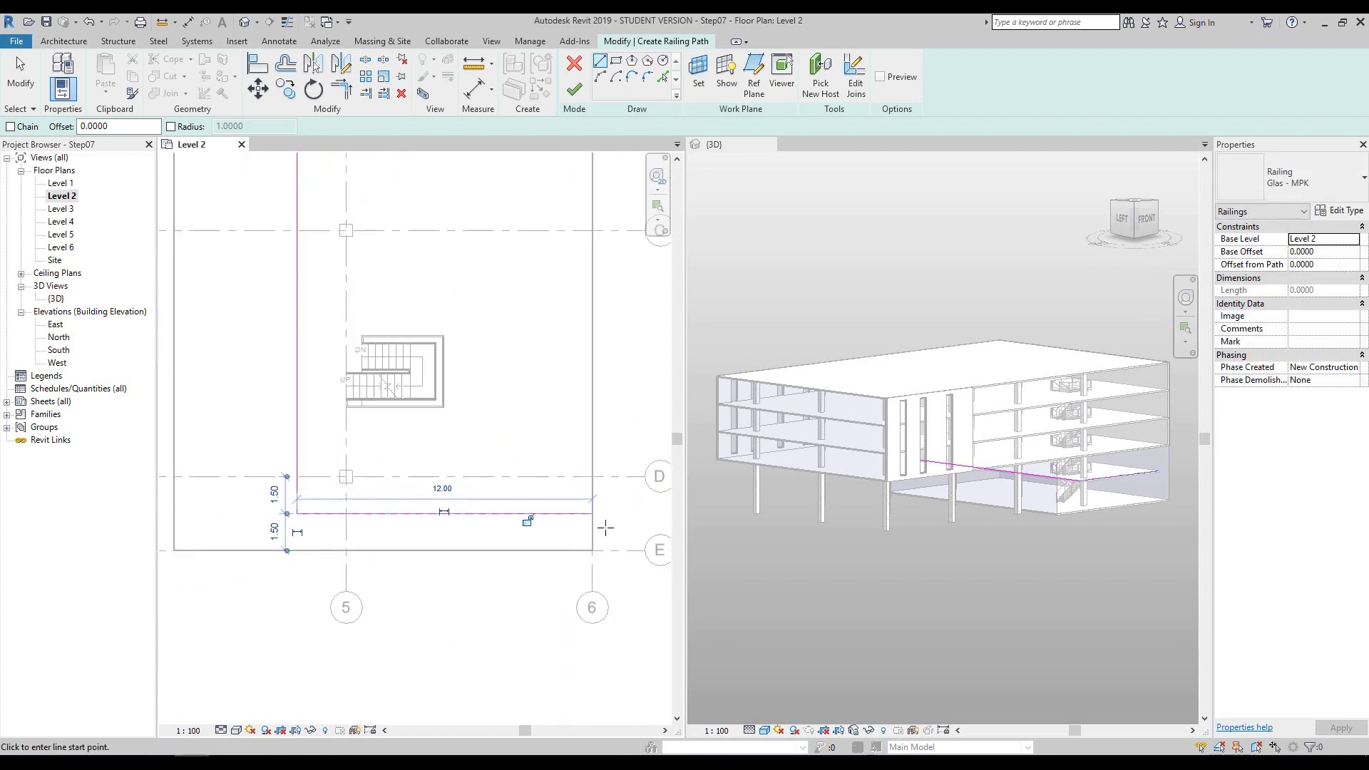
middle_drag(573, 420, 574, 462)
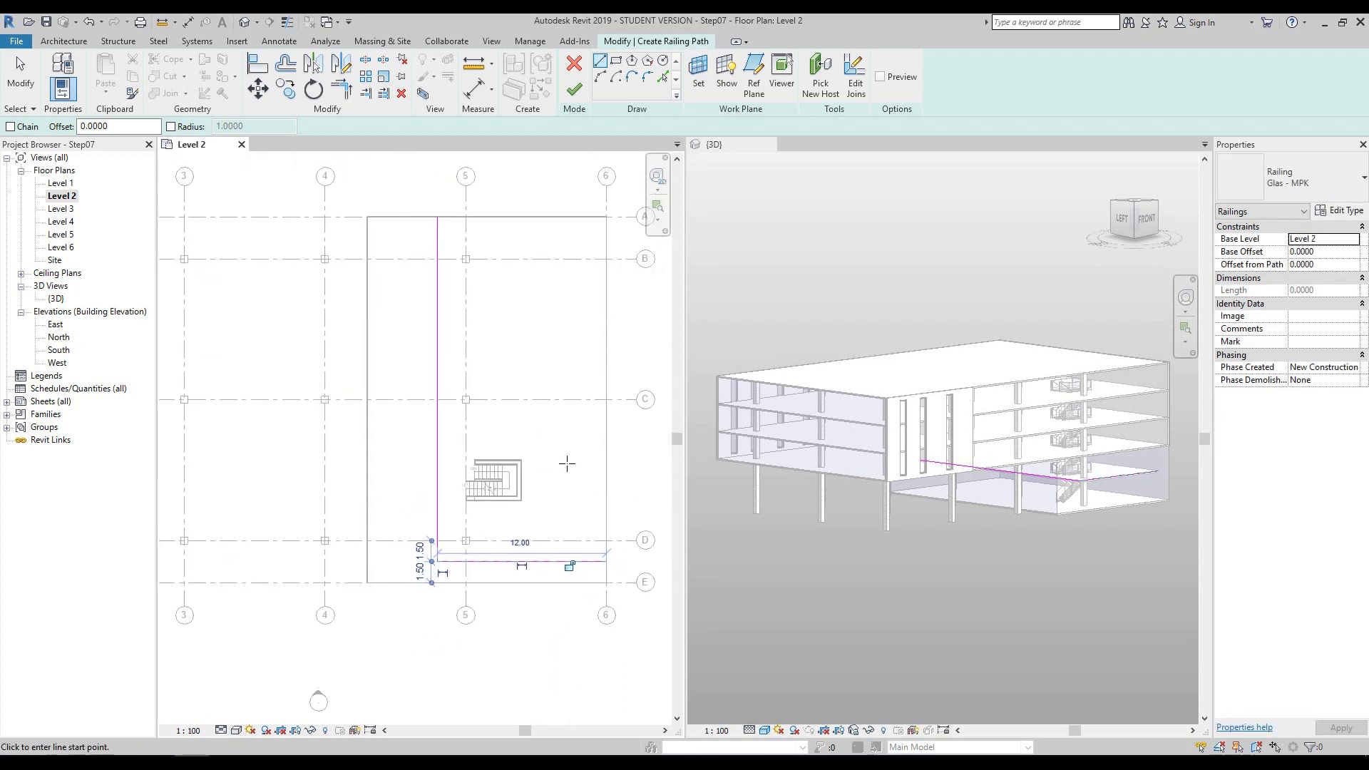
- Undo both sketched railing path lines on Level 2
key(ctrl+Tab)
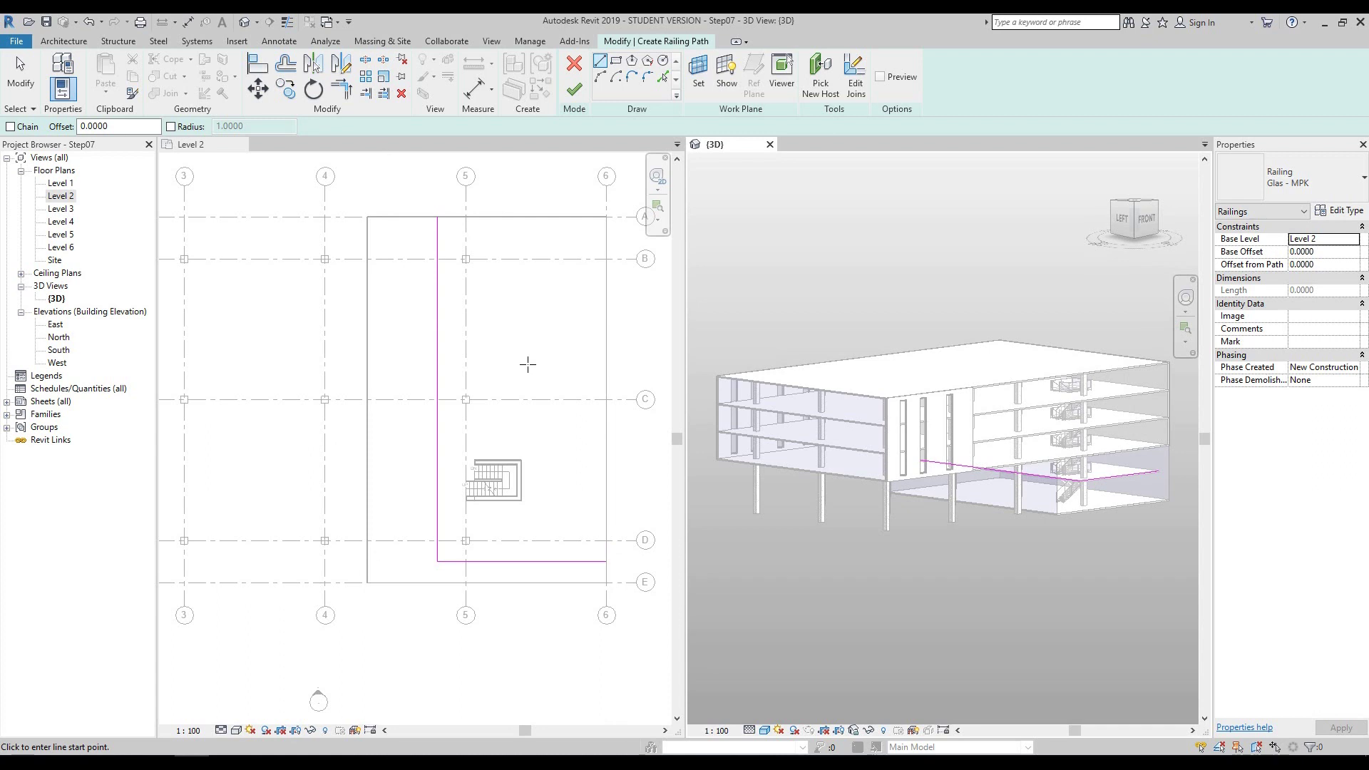
scroll(527, 364, up, 2)
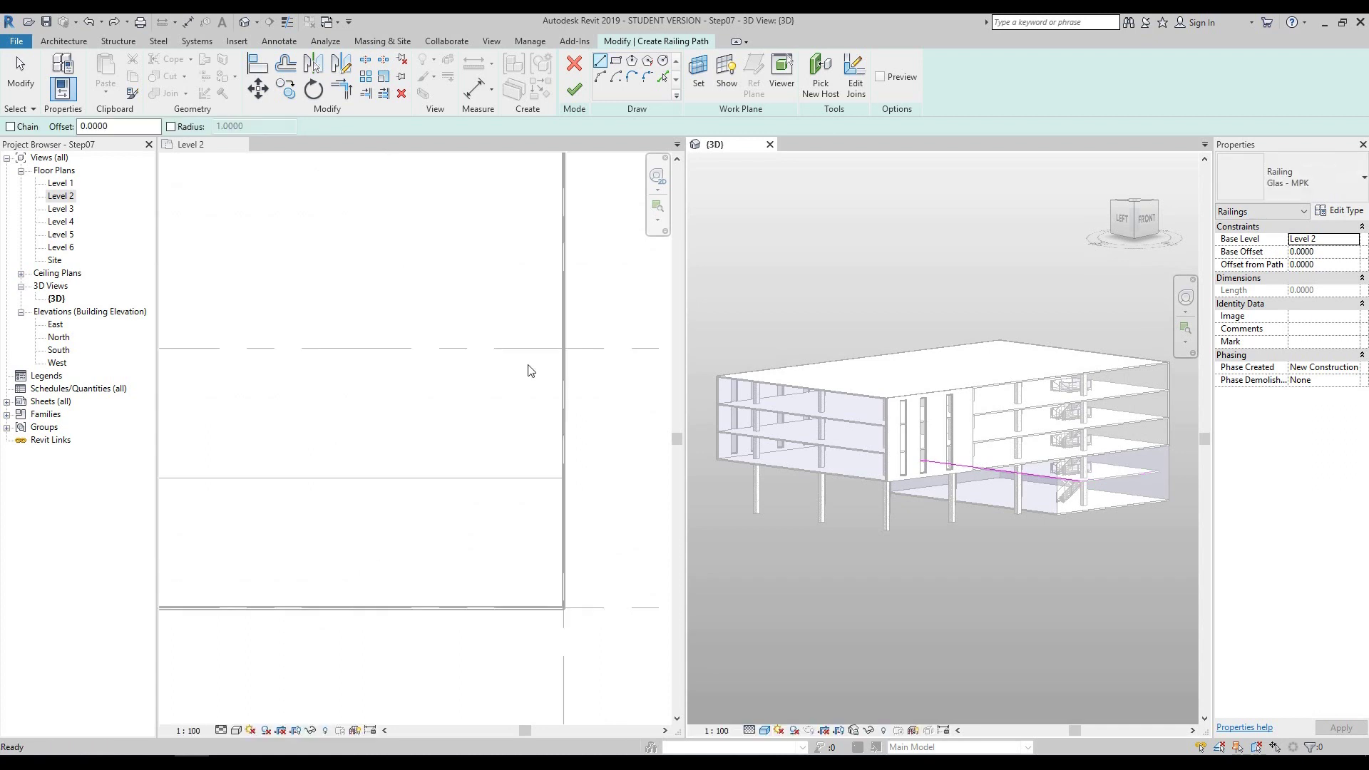
scroll(528, 367, up, 2)
scroll(503, 399, down, 3)
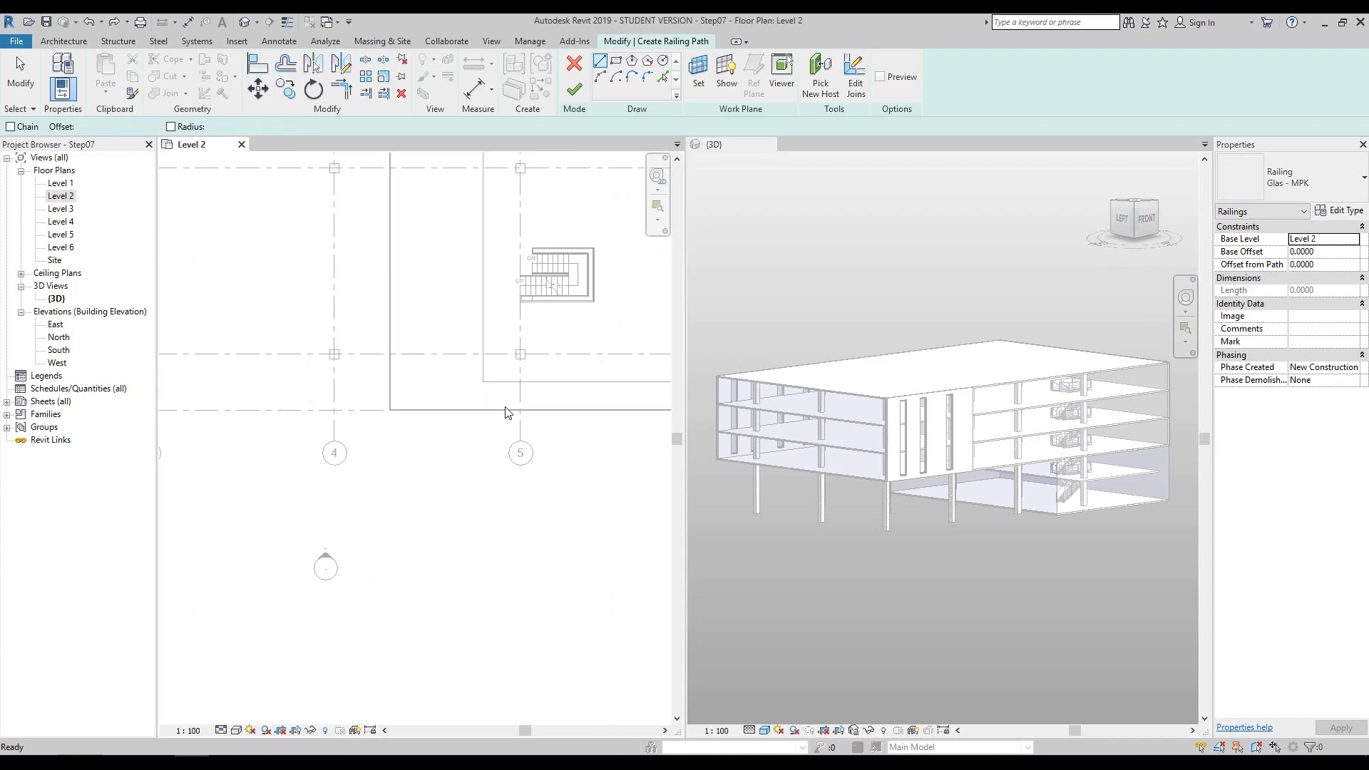
middle_drag(498, 214, 470, 578)
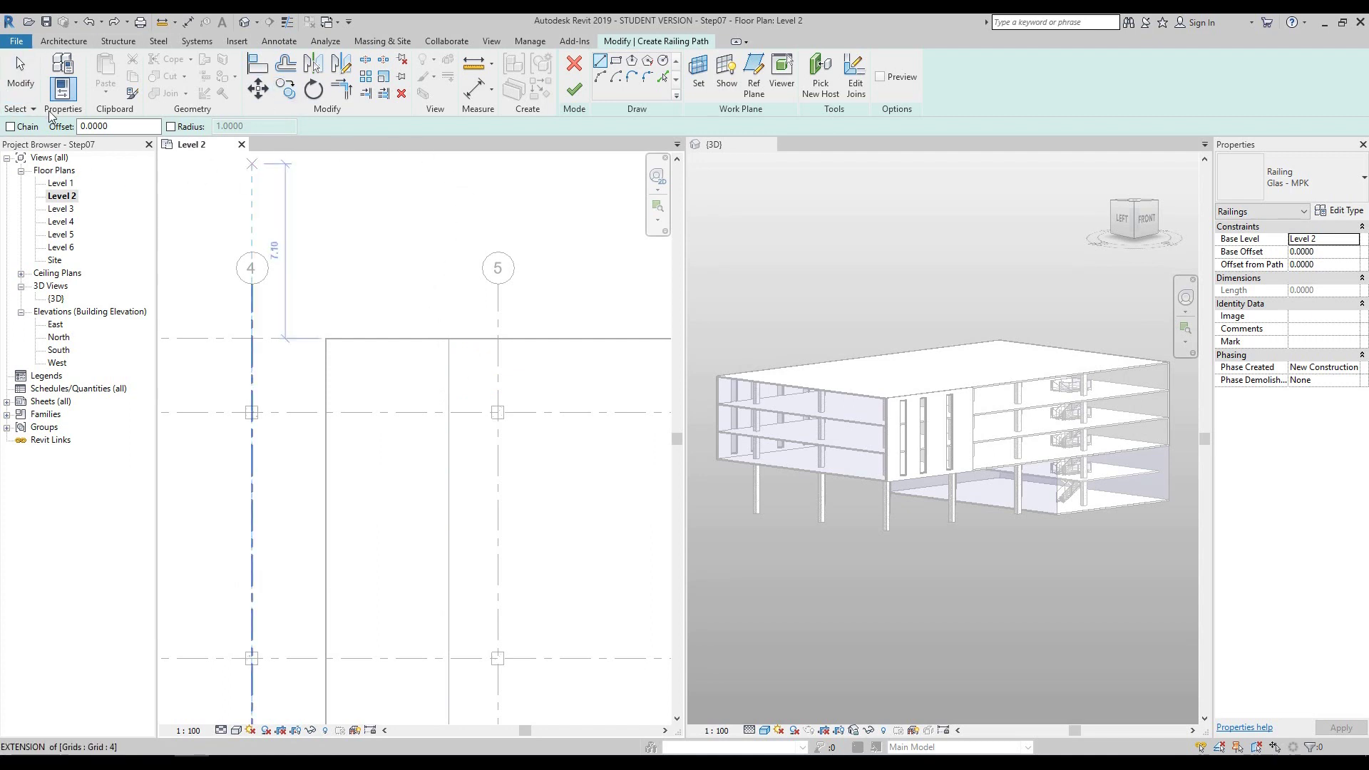
- Enable Chain and sketch the railing path from the floor edge at grid A down to the inner floor corner near grid D
click(10, 127)
scroll(343, 210, down, 3)
scroll(353, 215, down, 5)
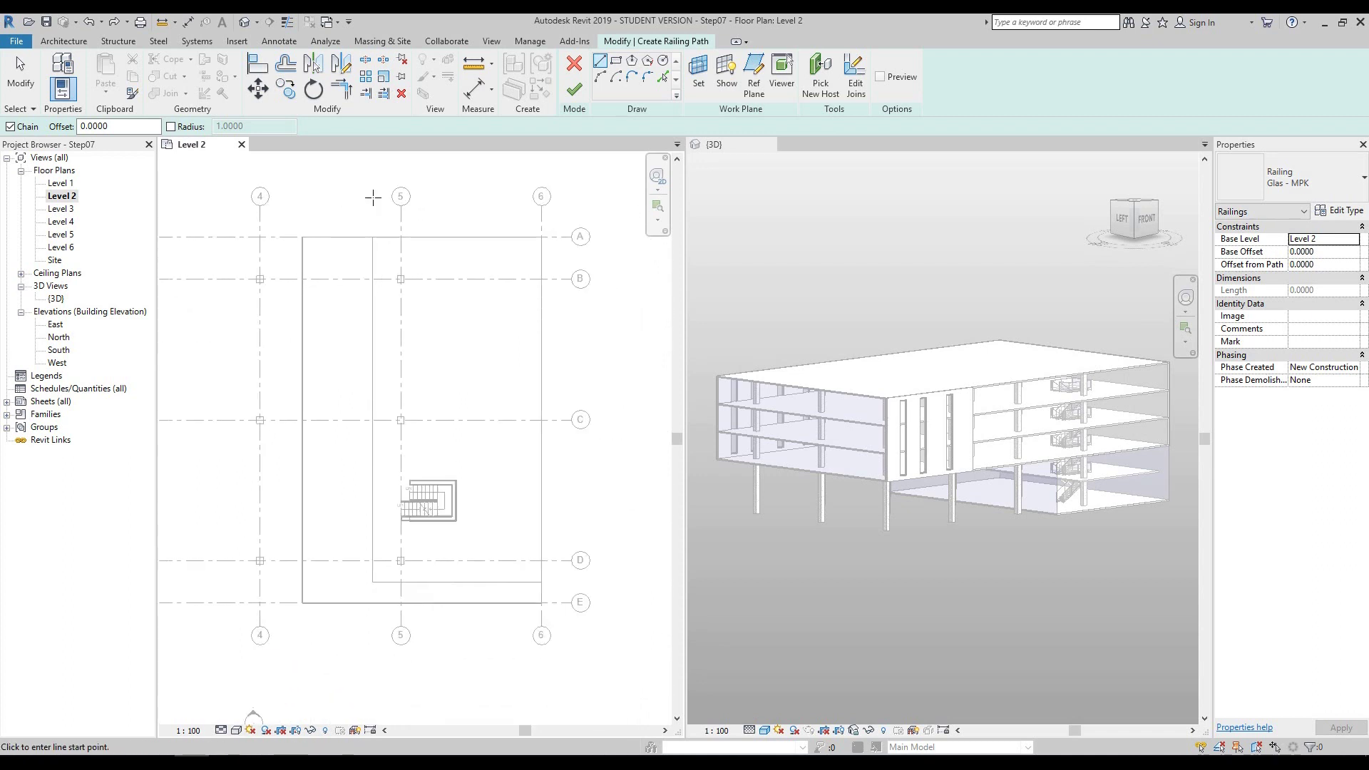
scroll(373, 211, up, 1)
click(374, 238)
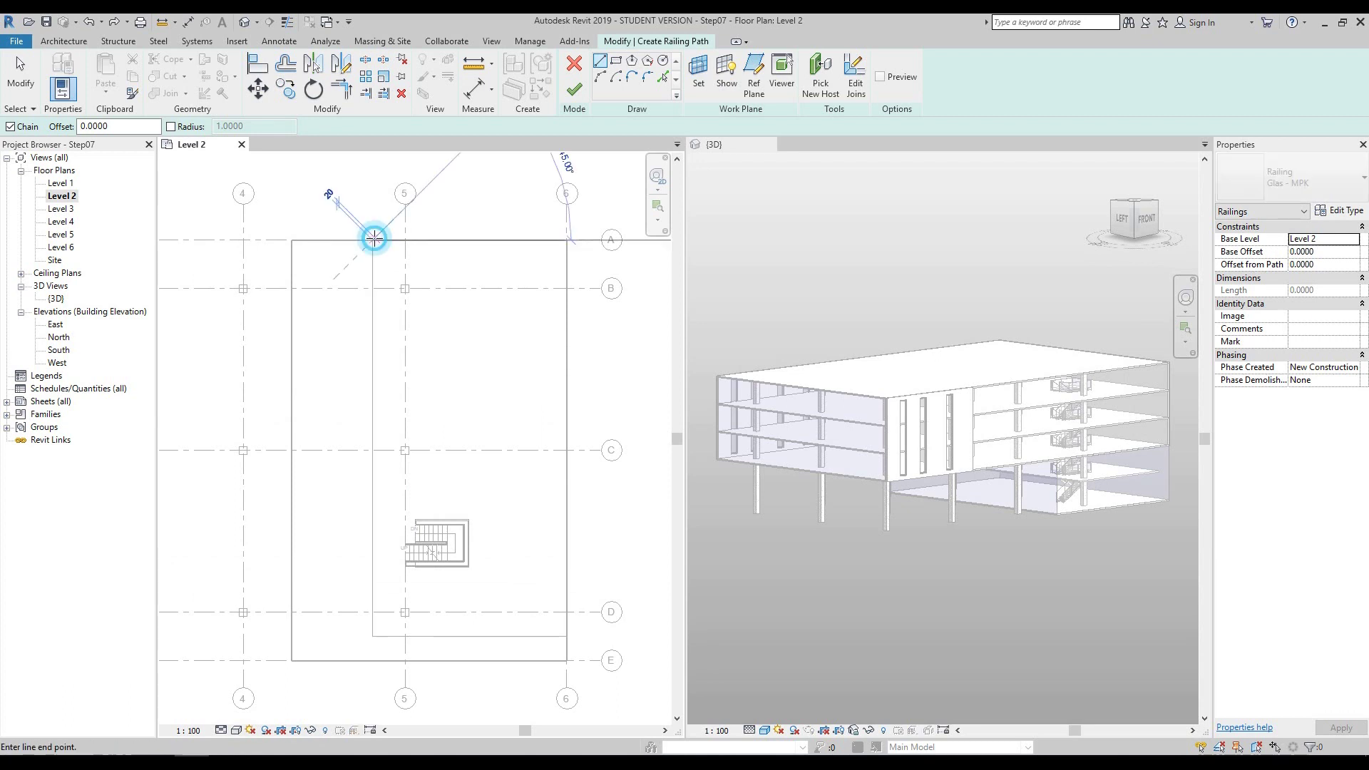
scroll(378, 492, up, 2)
click(378, 493)
- Continue the chained path horizontally along the floor edge to grid 6, end the chain and finish the railing
middle_drag(361, 483, 383, 442)
scroll(414, 449, up, 2)
click(430, 460)
scroll(573, 508, down, 1)
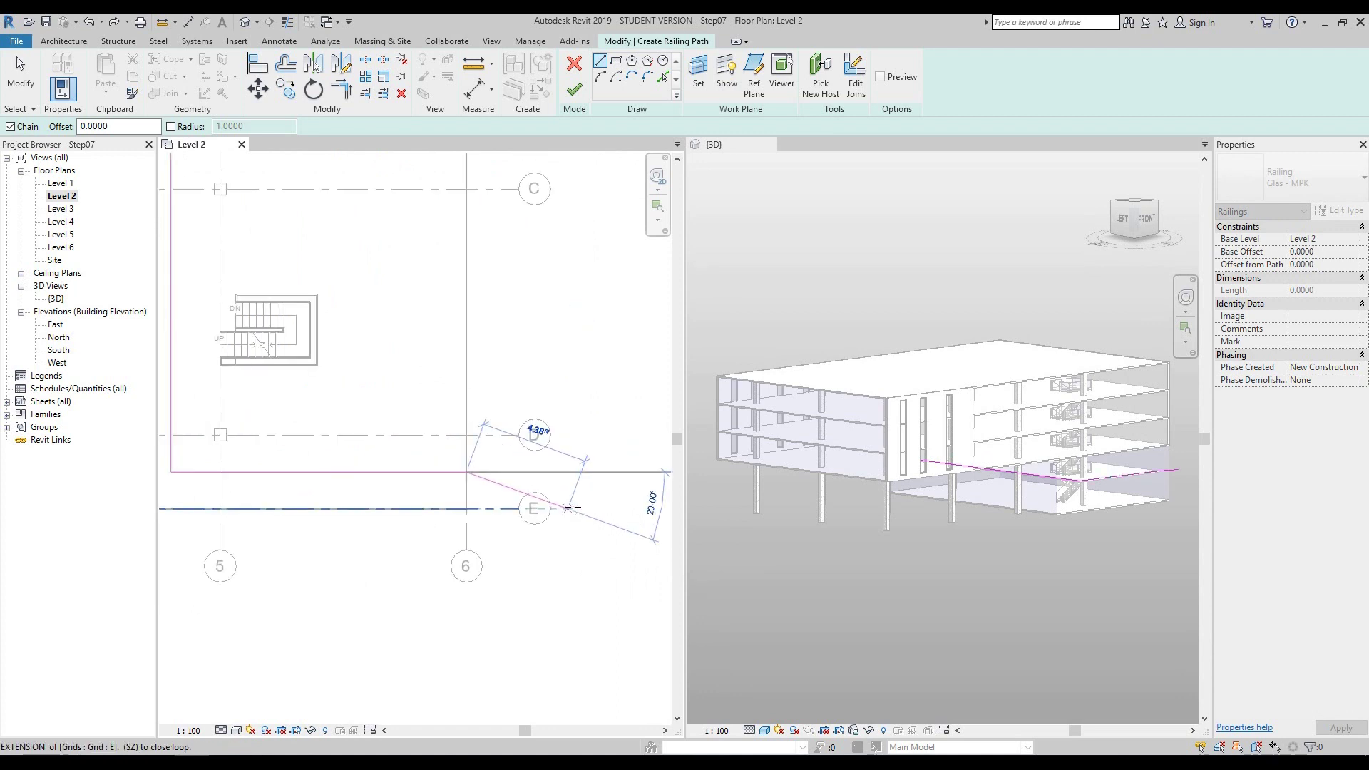
scroll(573, 508, down, 3)
key(Escape)
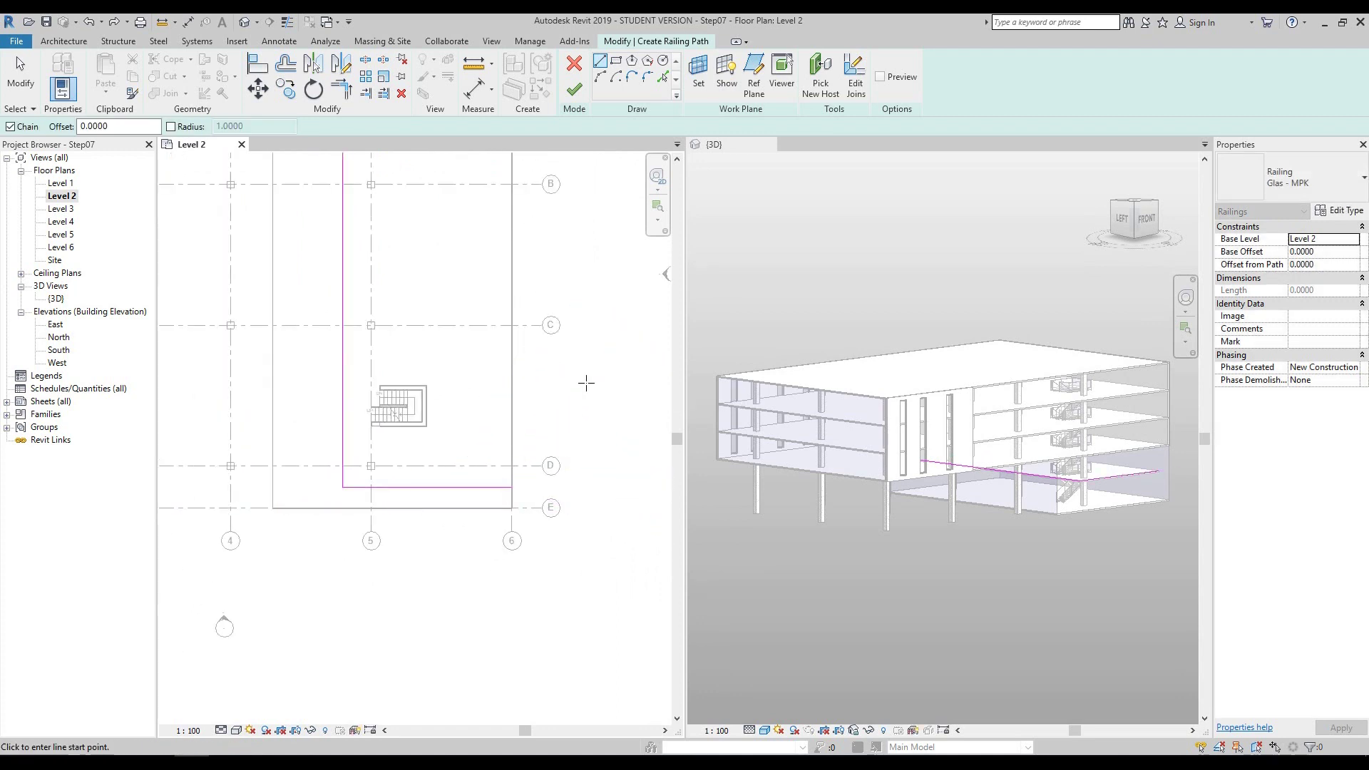
middle_drag(587, 383, 602, 480)
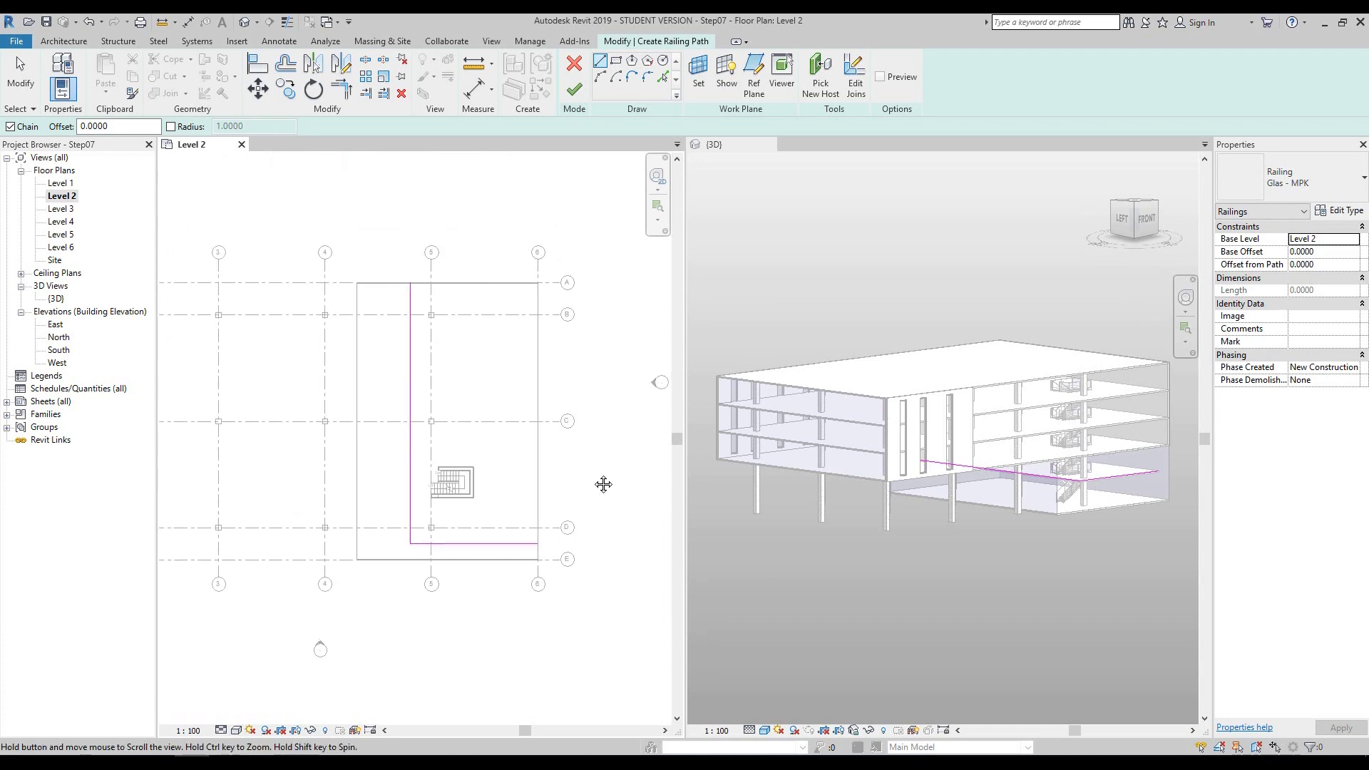
scroll(587, 485, down, 2)
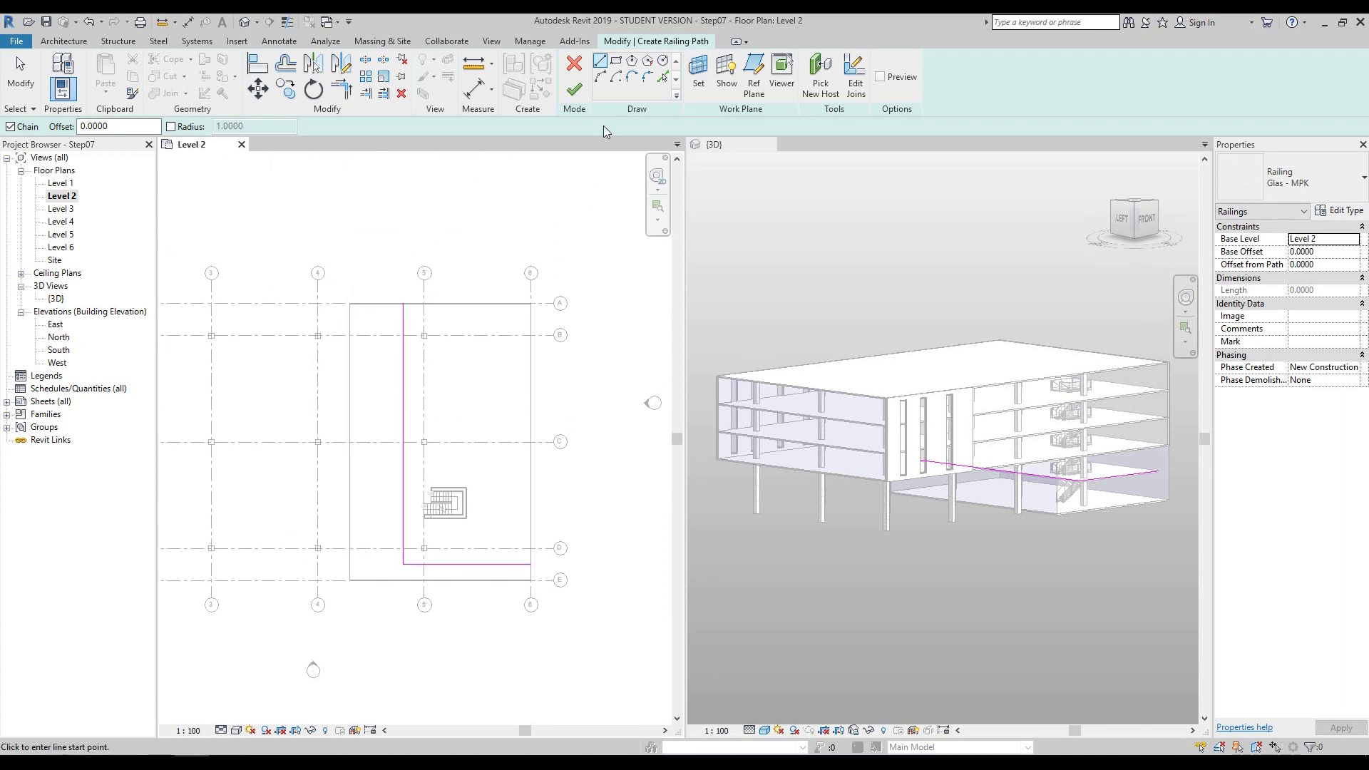
click(575, 91)
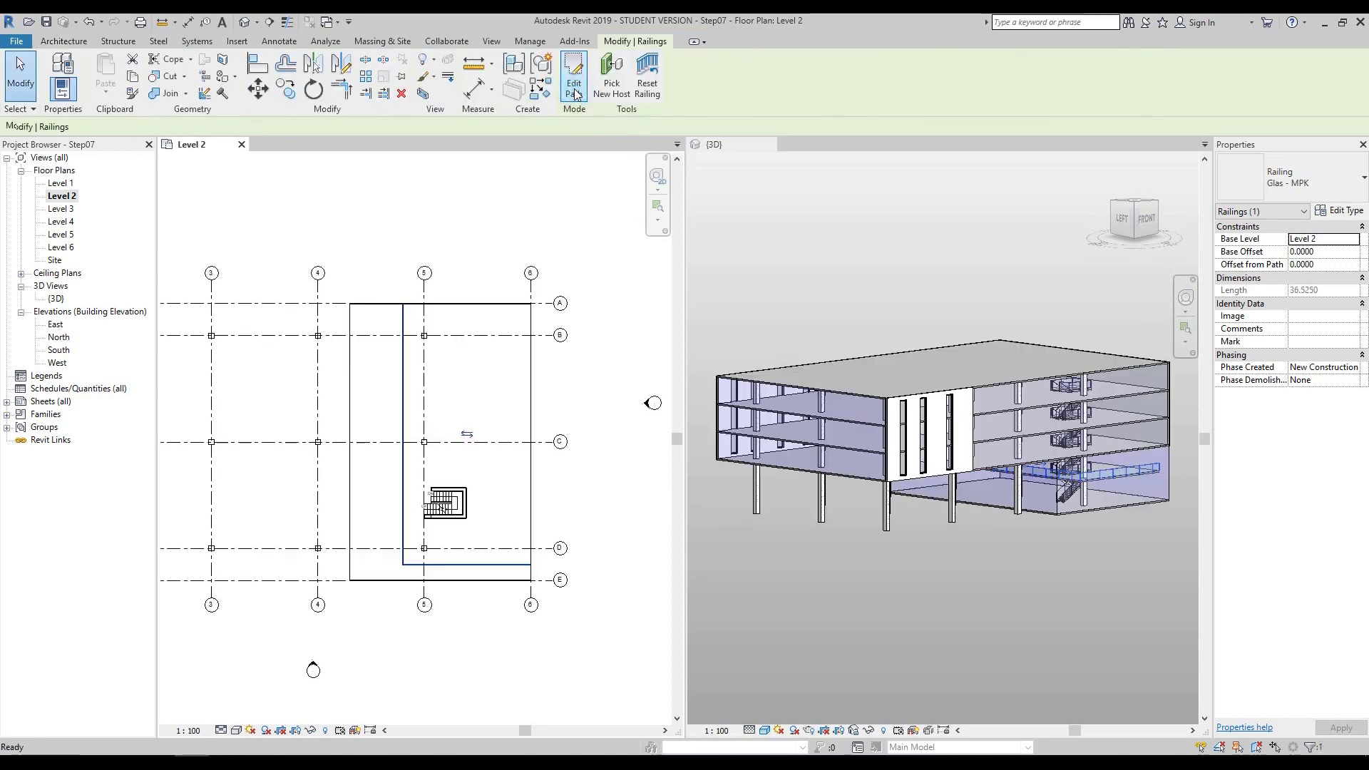
- Isolate the selected railing in the 3D view with a selection box, orbit to see it from above and return to the Level 2 plan
scroll(1087, 503, up, 3)
scroll(1106, 554, down, 3)
scroll(1065, 492, up, 2)
scroll(1074, 589, down, 3)
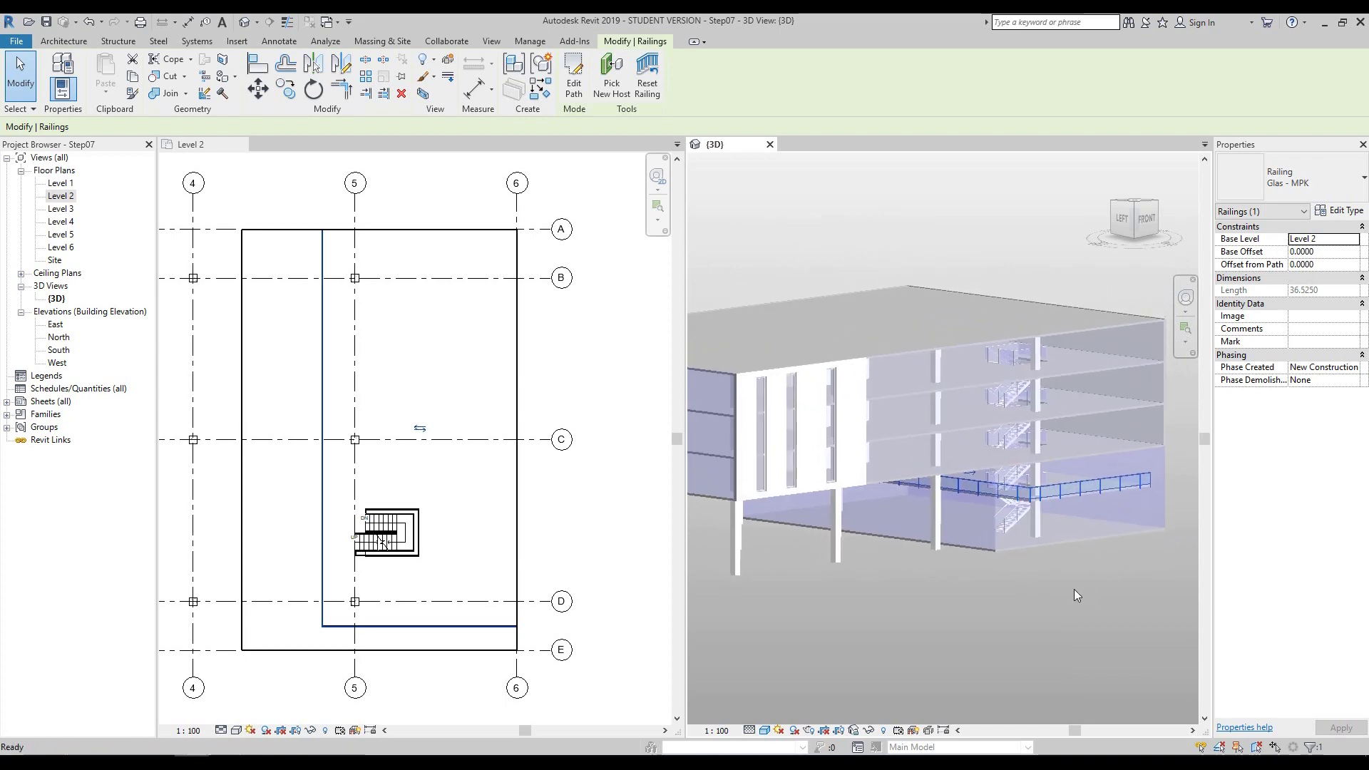
scroll(1017, 584, down, 1)
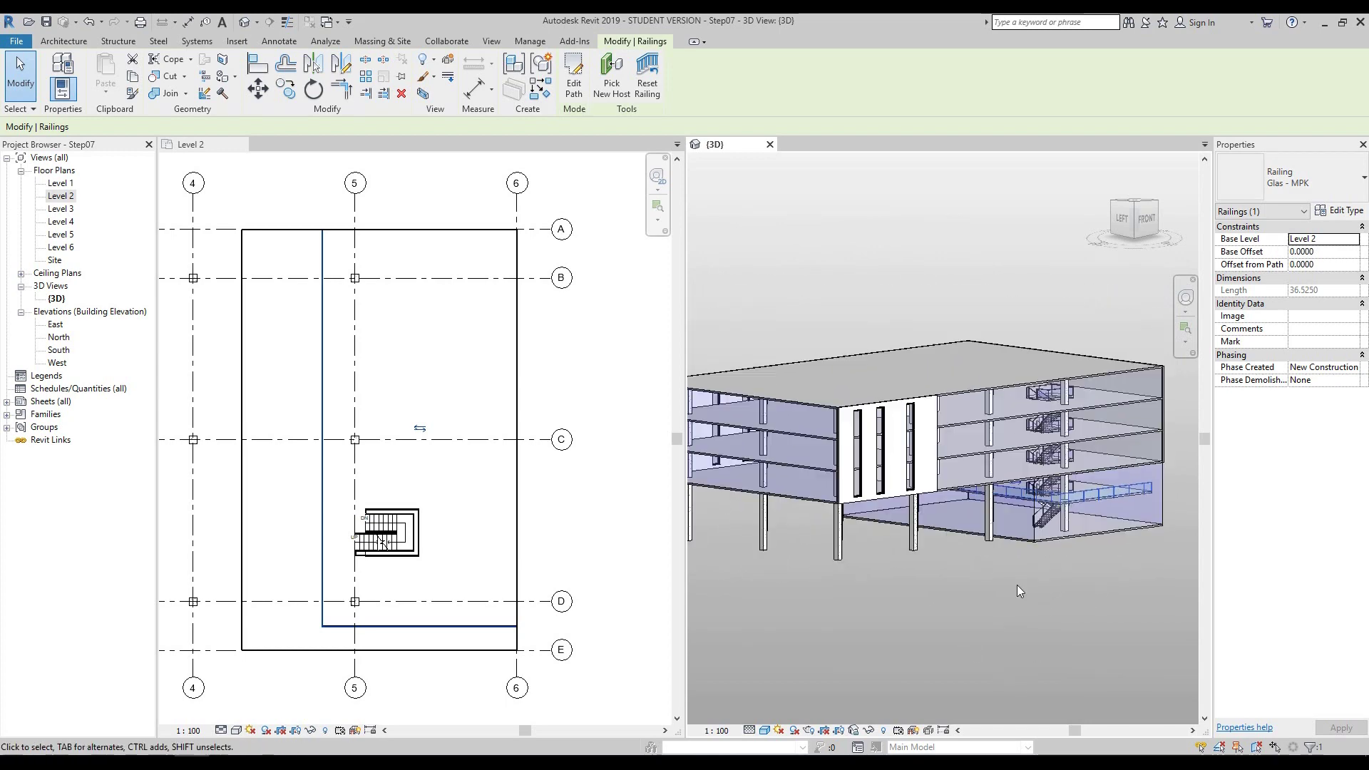
scroll(1085, 575, down, 1)
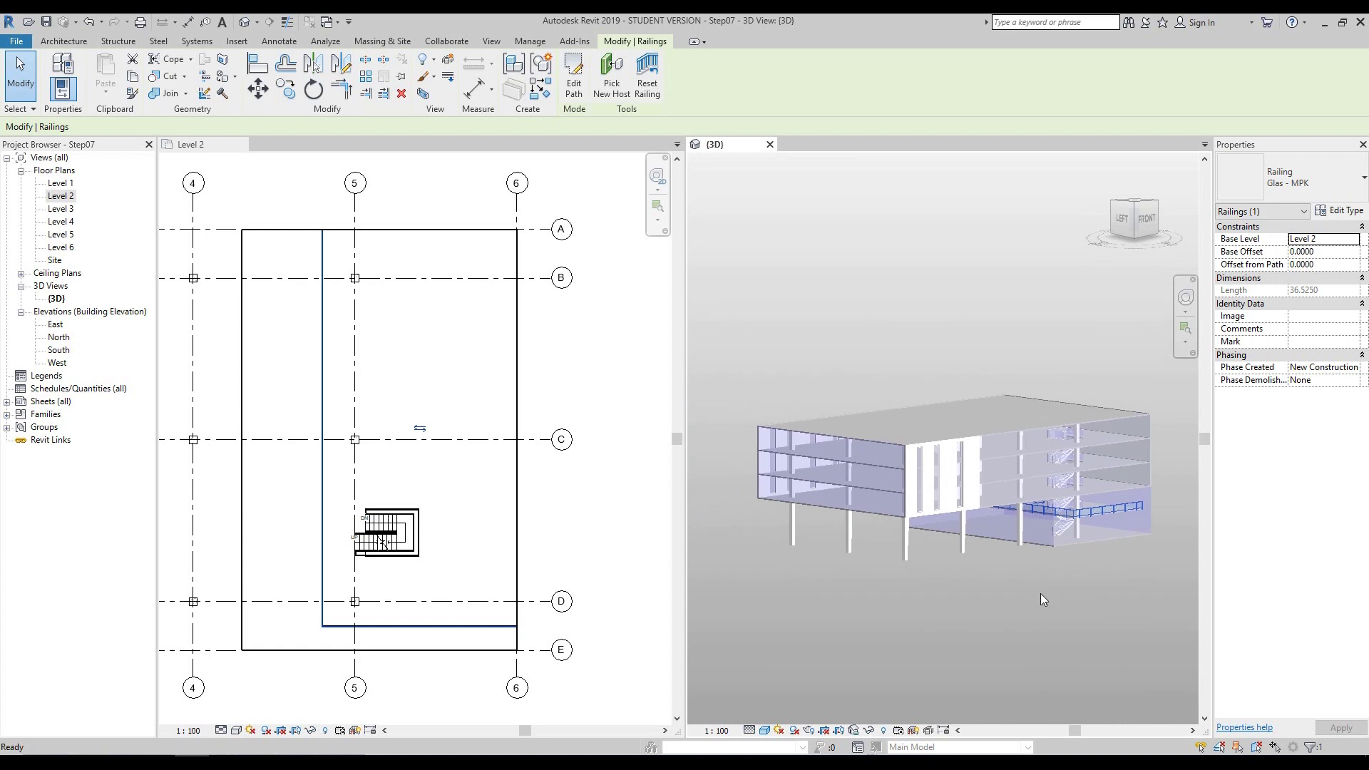
scroll(1041, 594, up, 1)
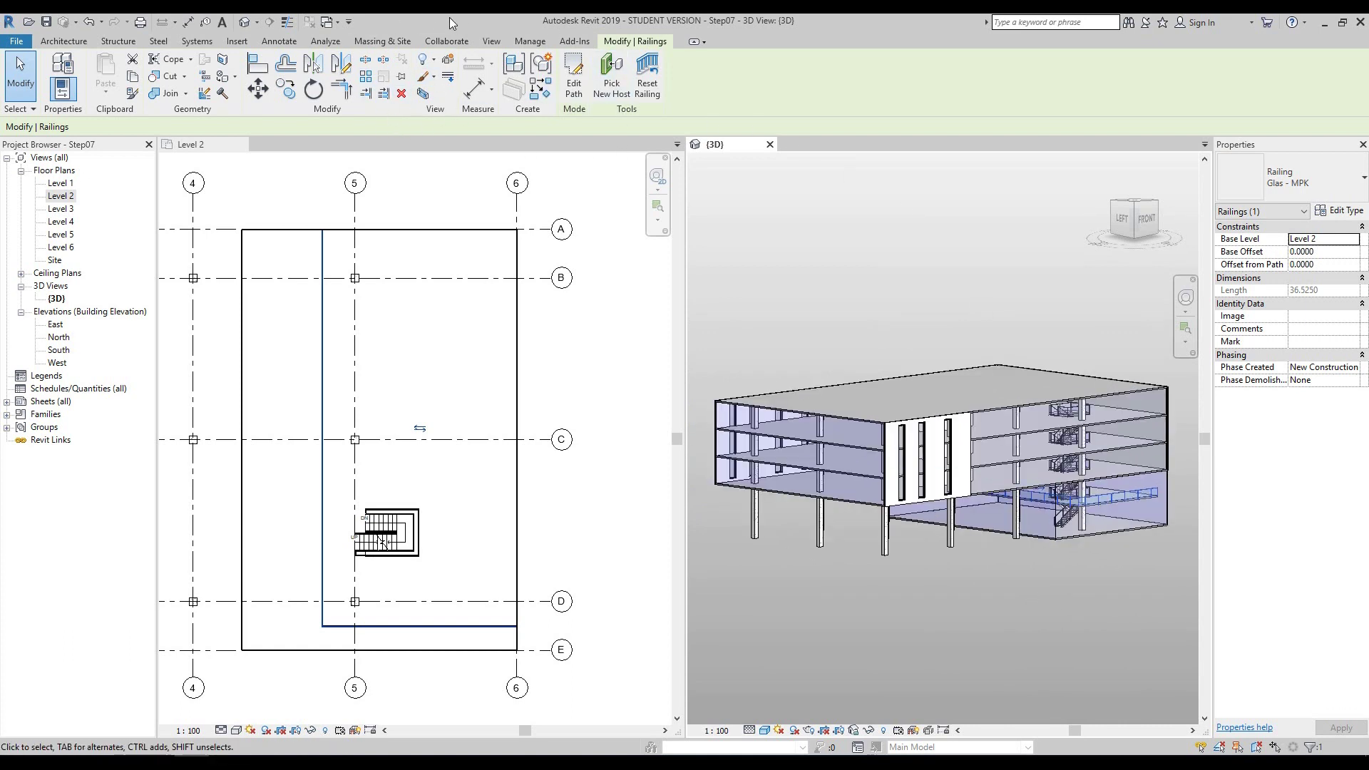
click(423, 95)
click(1187, 298)
drag(792, 307, 978, 549)
scroll(997, 536, up, 3)
scroll(996, 537, down, 4)
key(Escape)
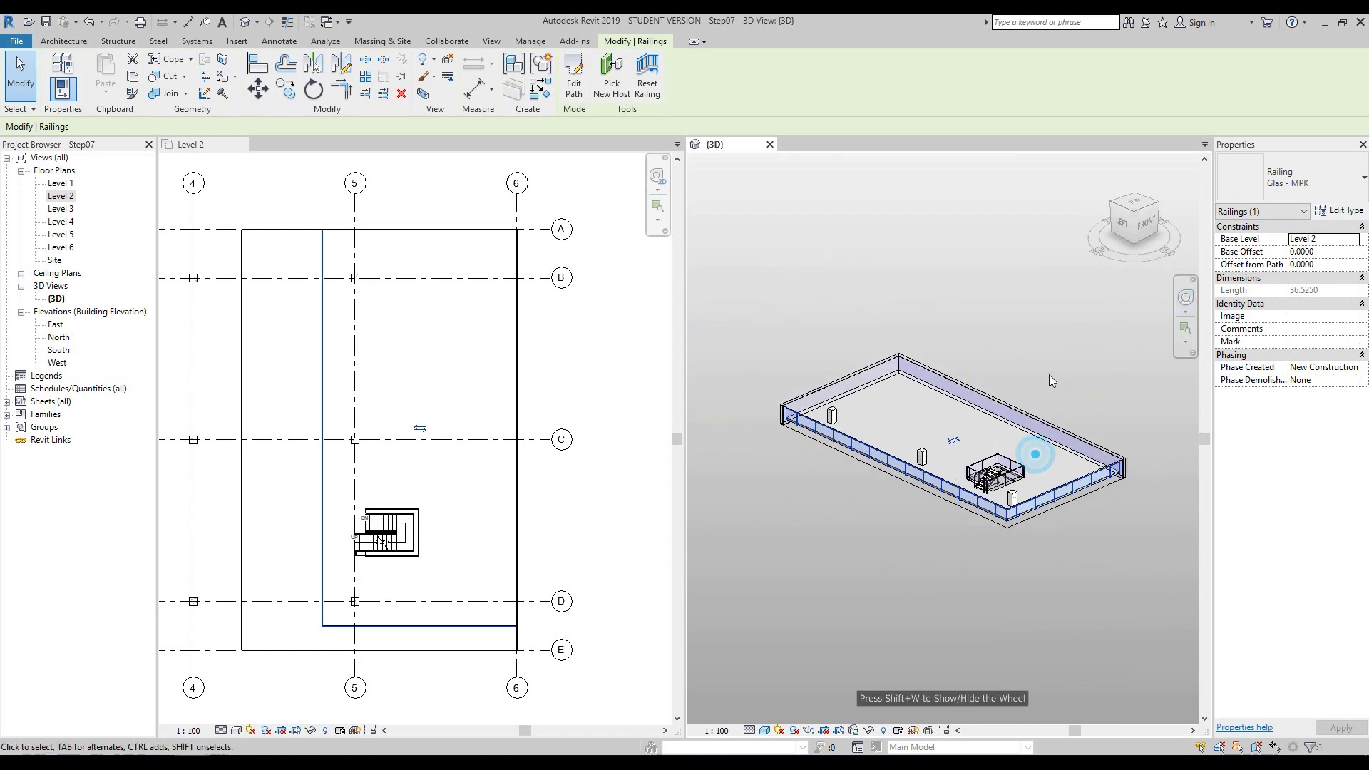
click(596, 177)
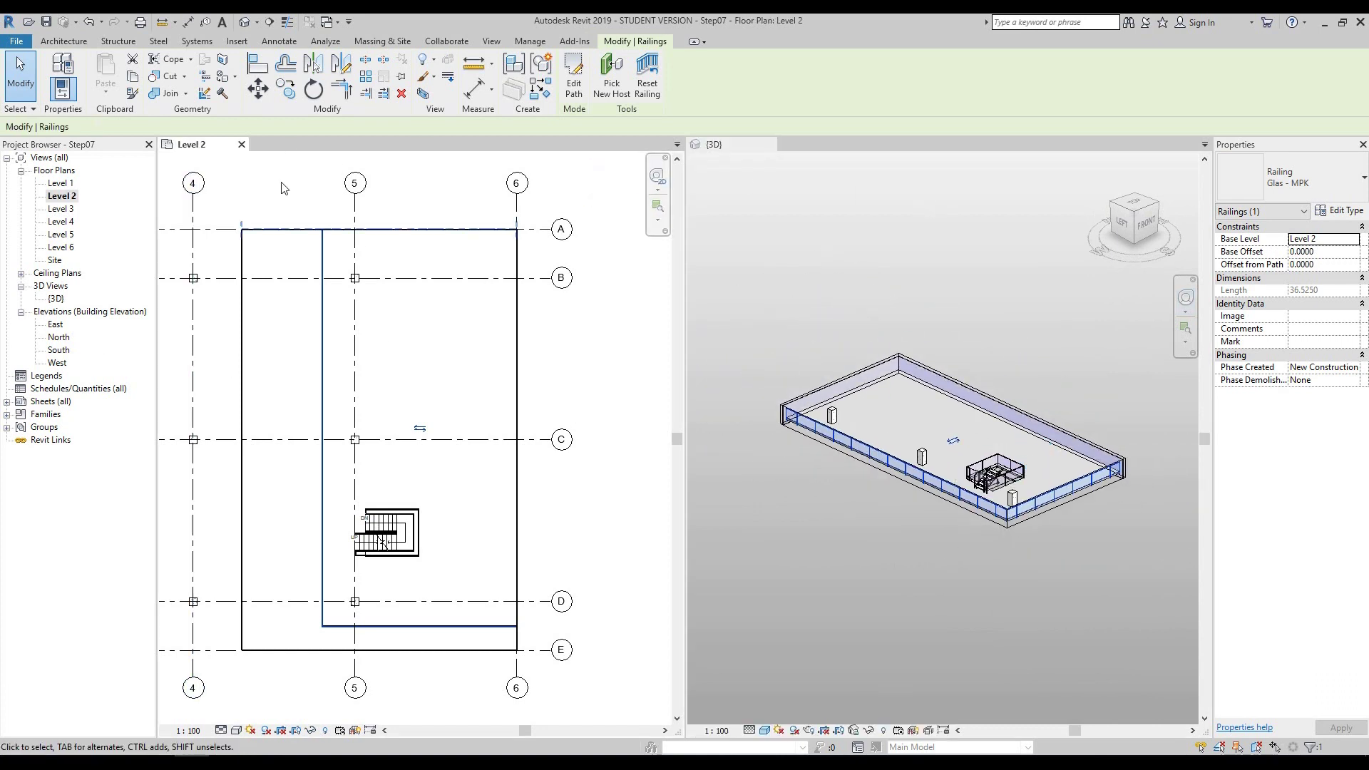
- Close the Level 2 plan and turn off the section box in the 3D view
click(241, 144)
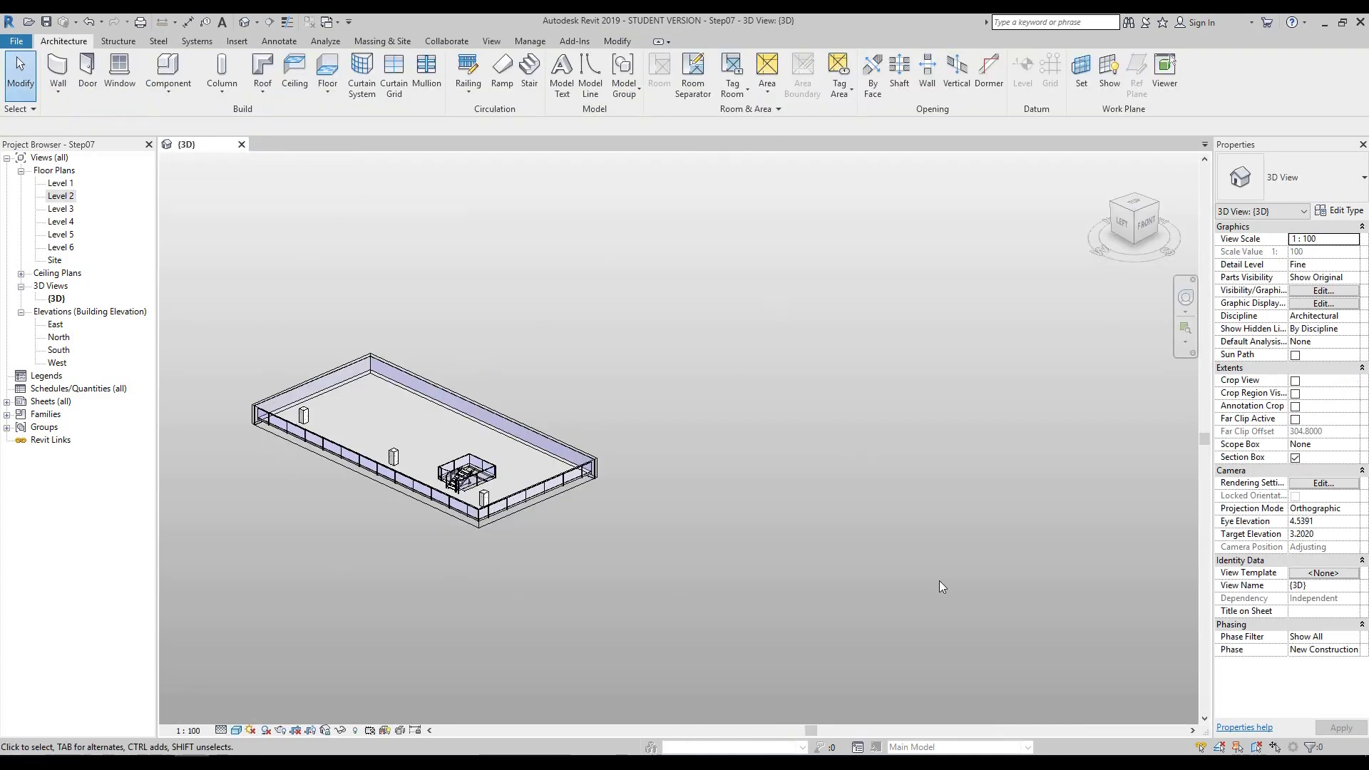
key(z)
key(f)
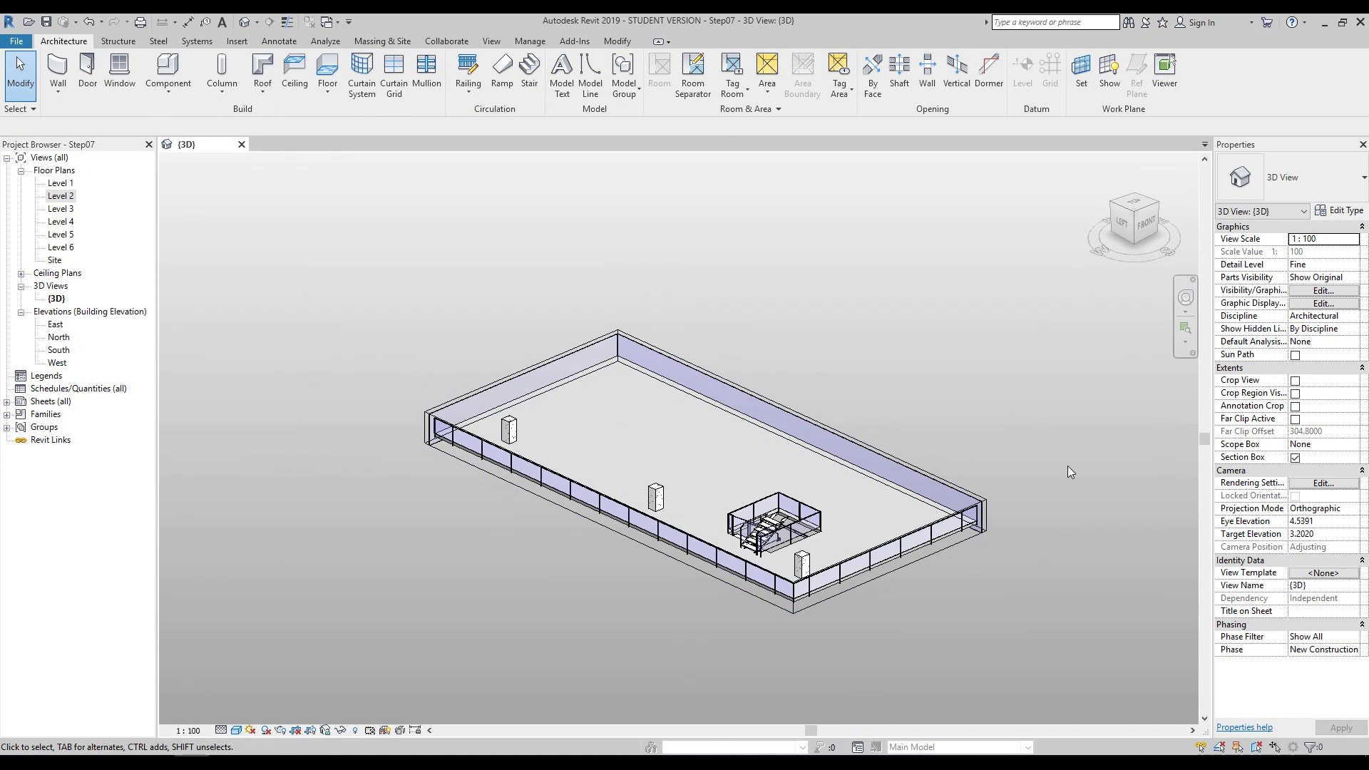
scroll(945, 388, down, 4)
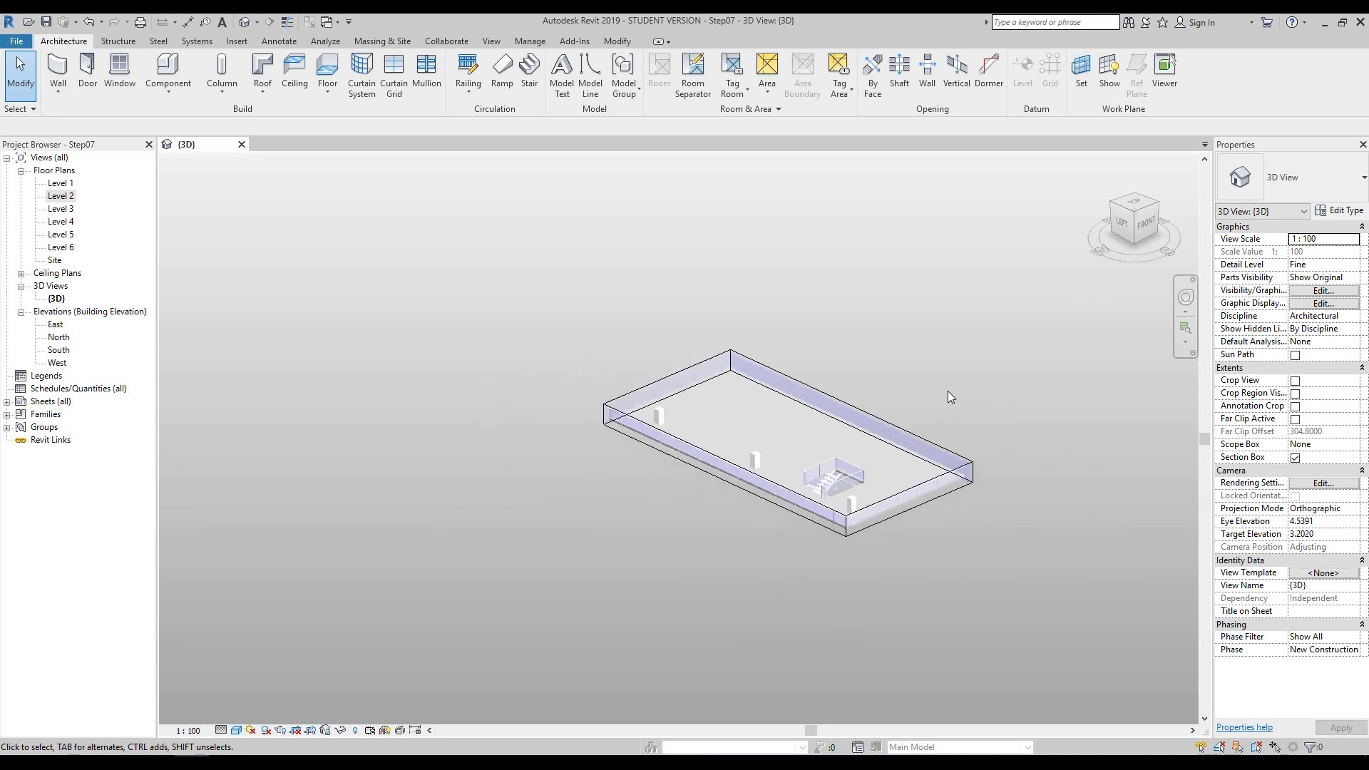
middle_drag(948, 391, 979, 394)
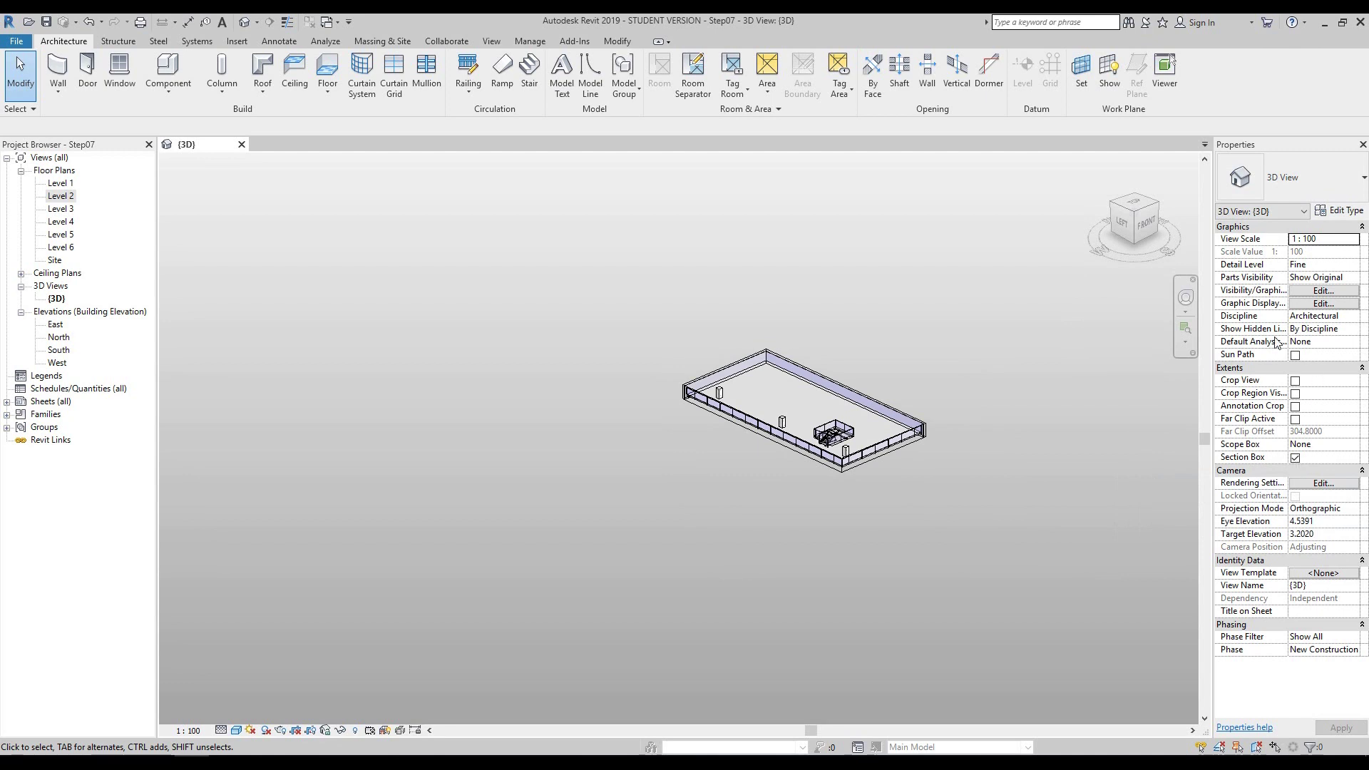
click(1295, 458)
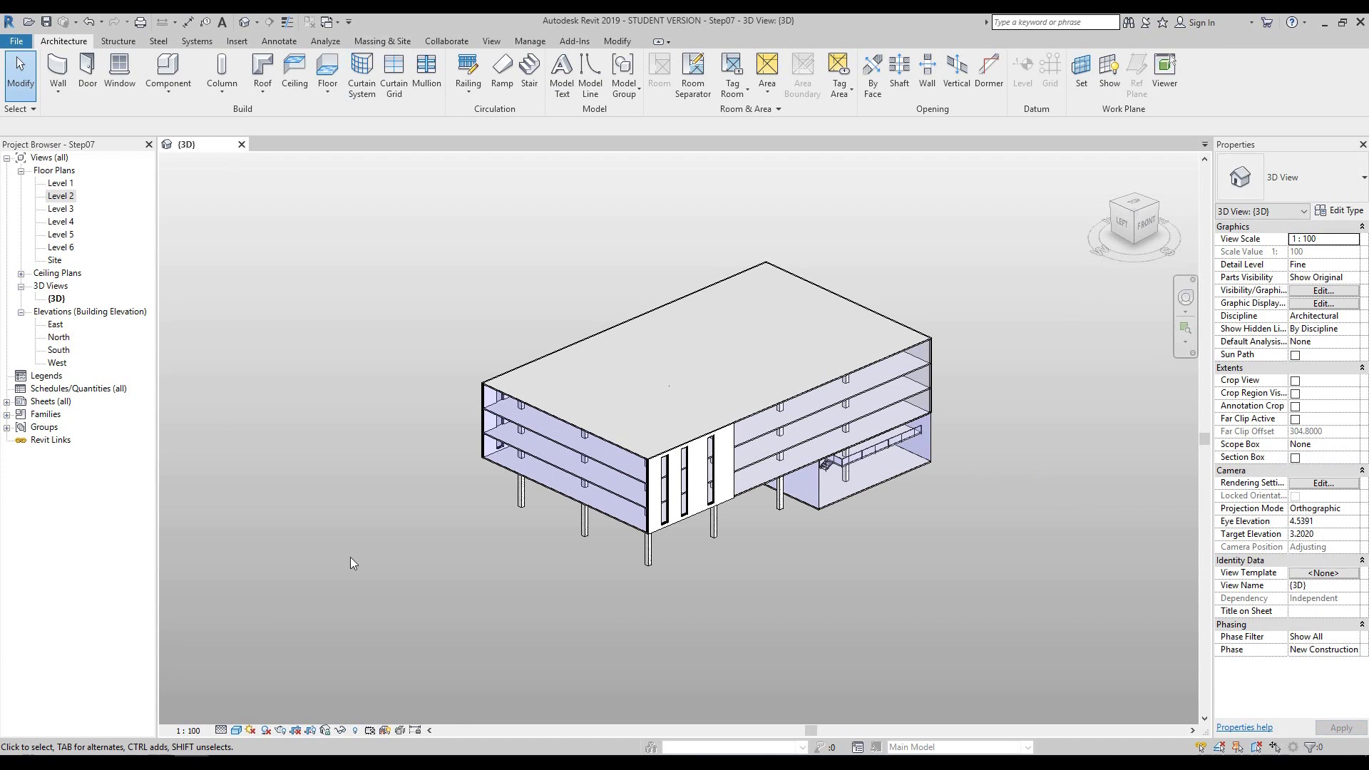
- Temporarily isolate the curtain wall on the building's left facade, which spans Level 3 to Level 6, and view it from the left
click(547, 485)
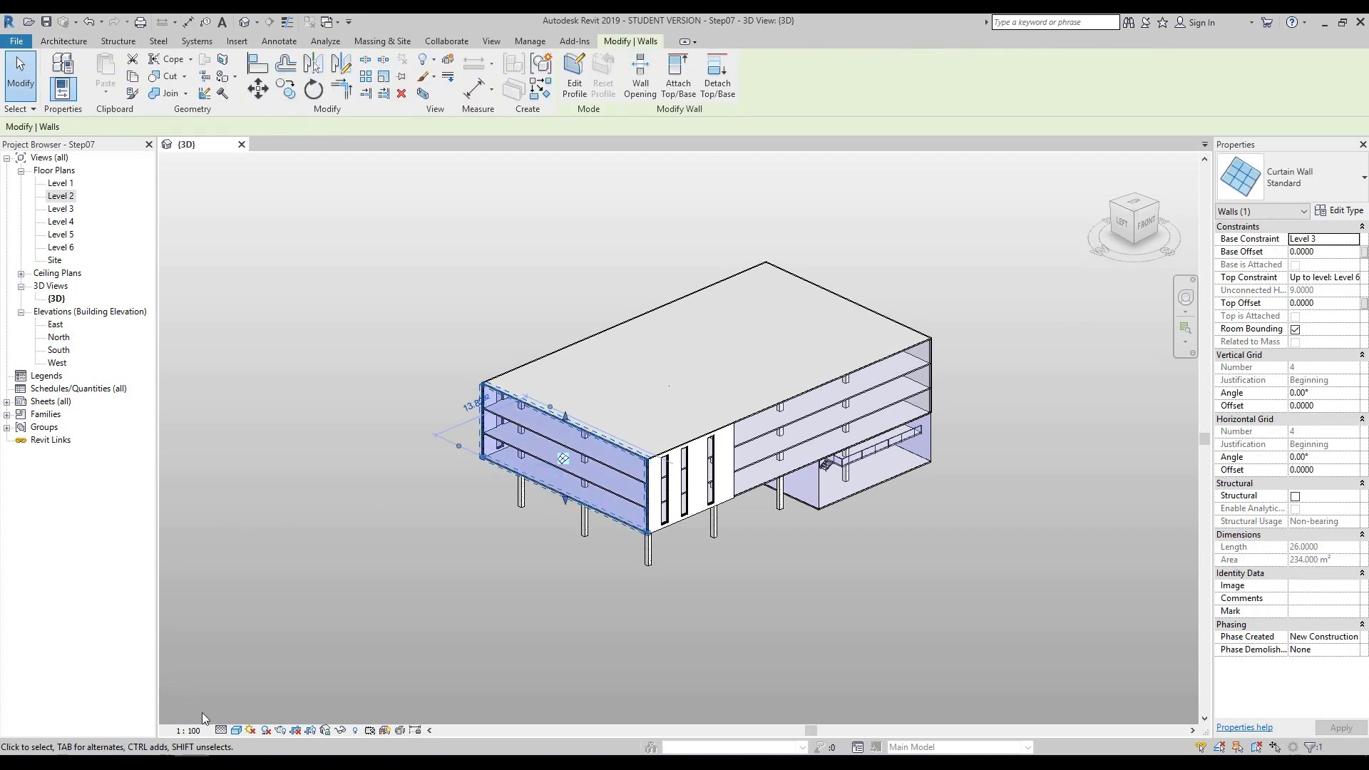
click(341, 731)
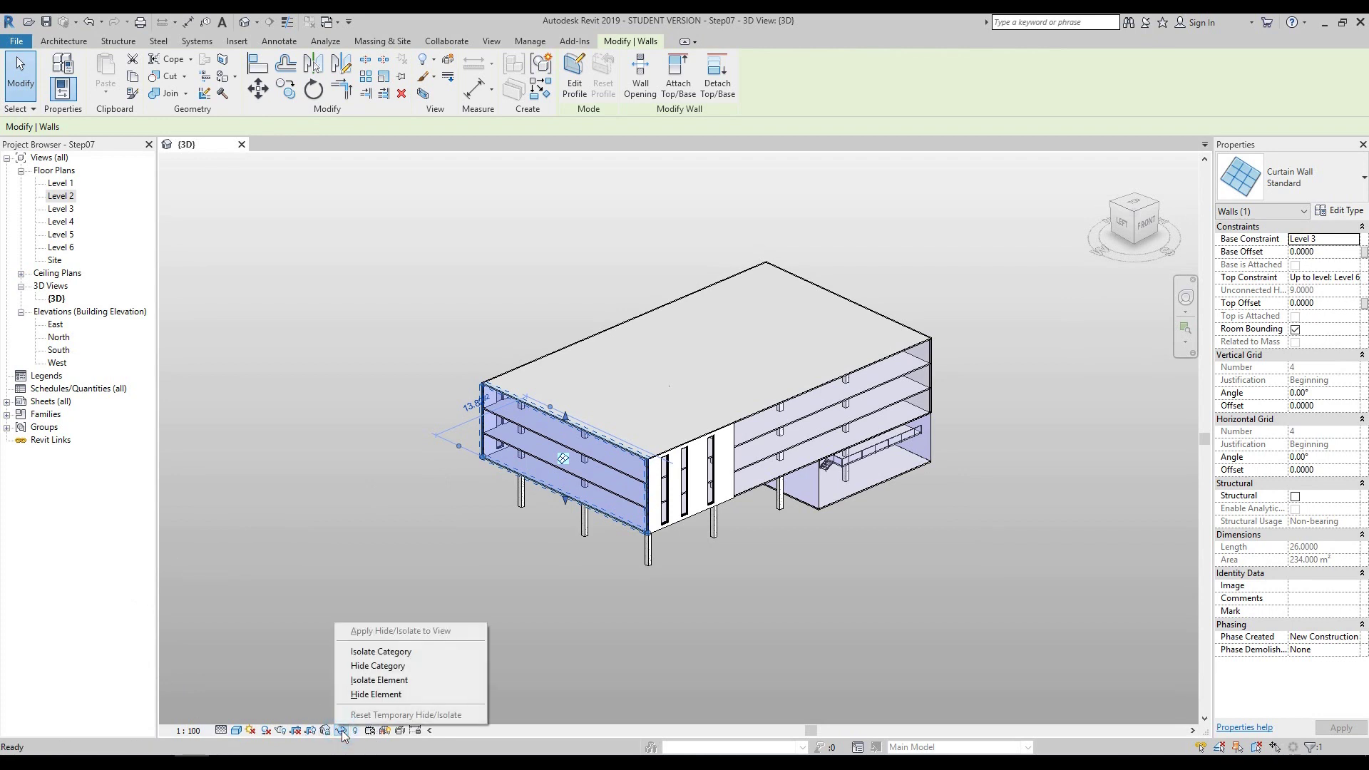
click(381, 681)
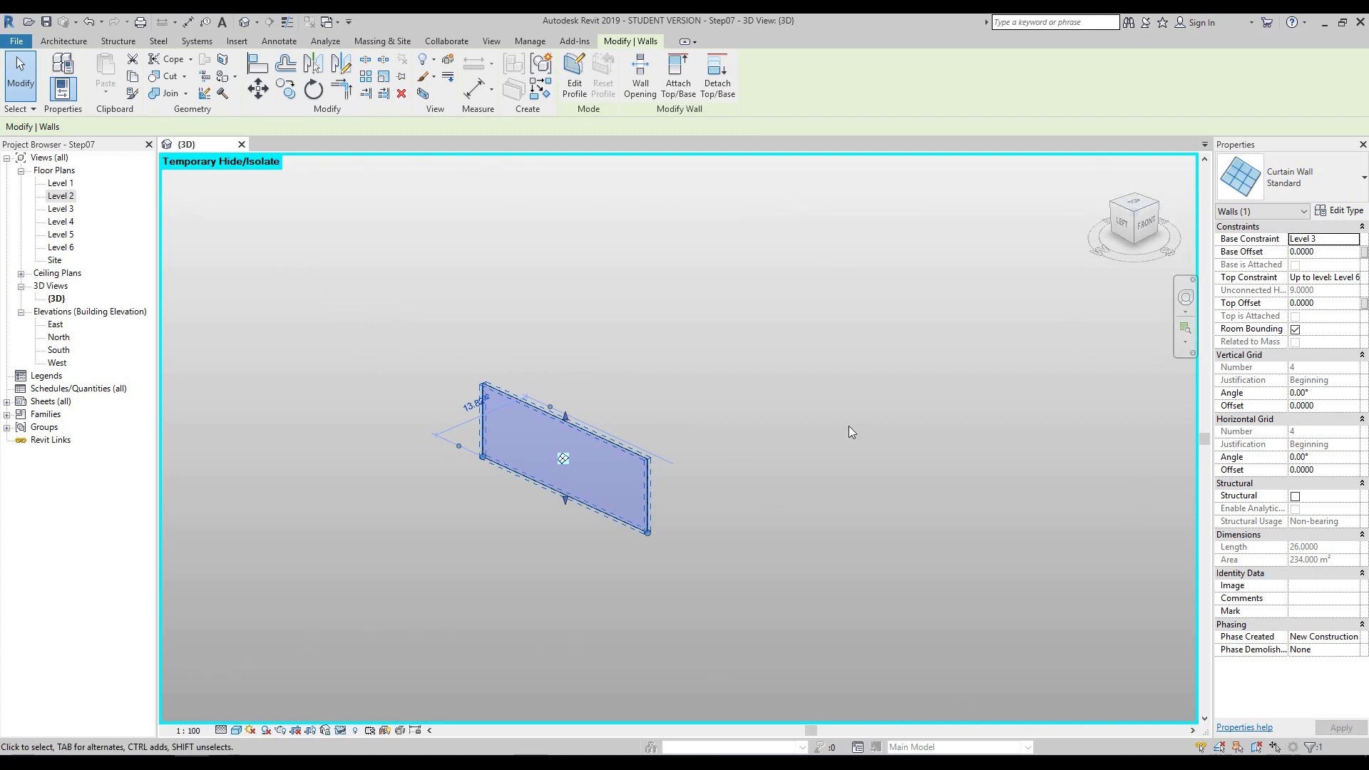
click(341, 731)
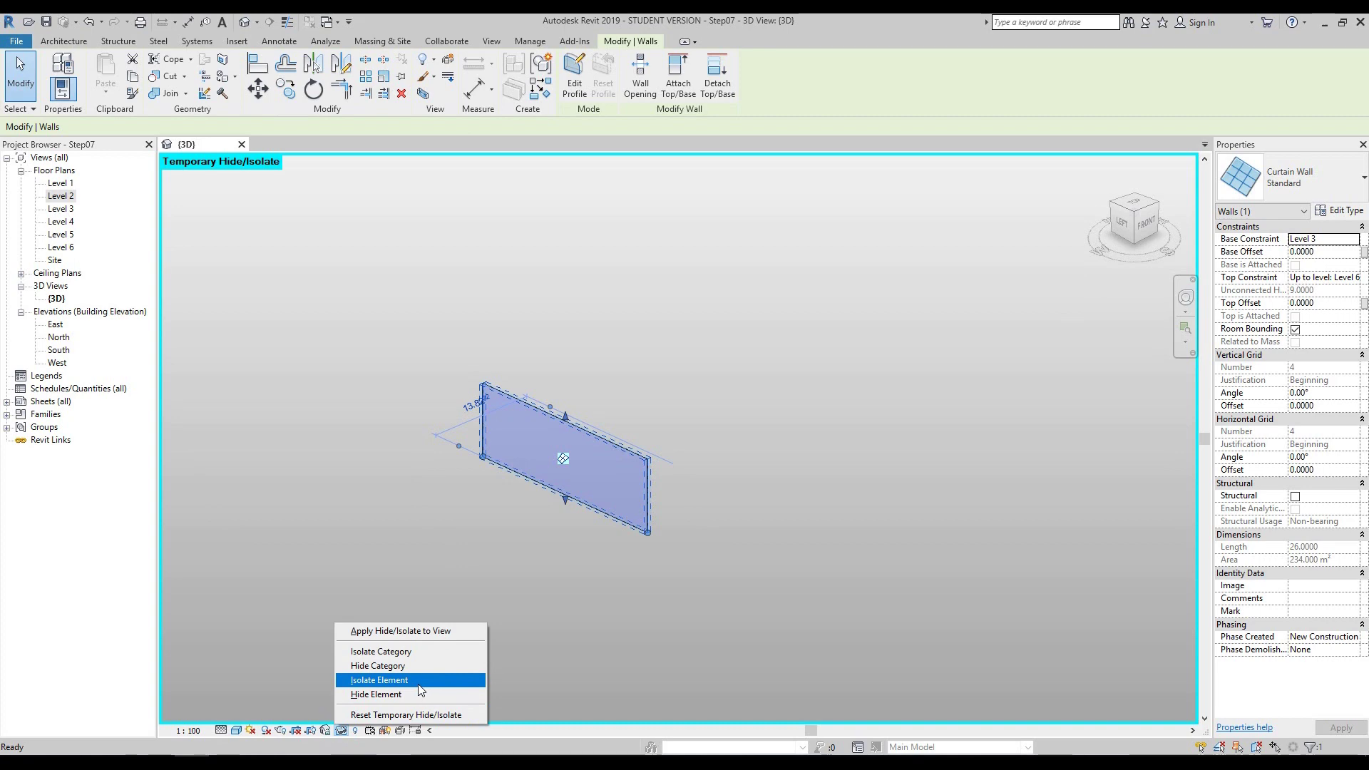
click(666, 654)
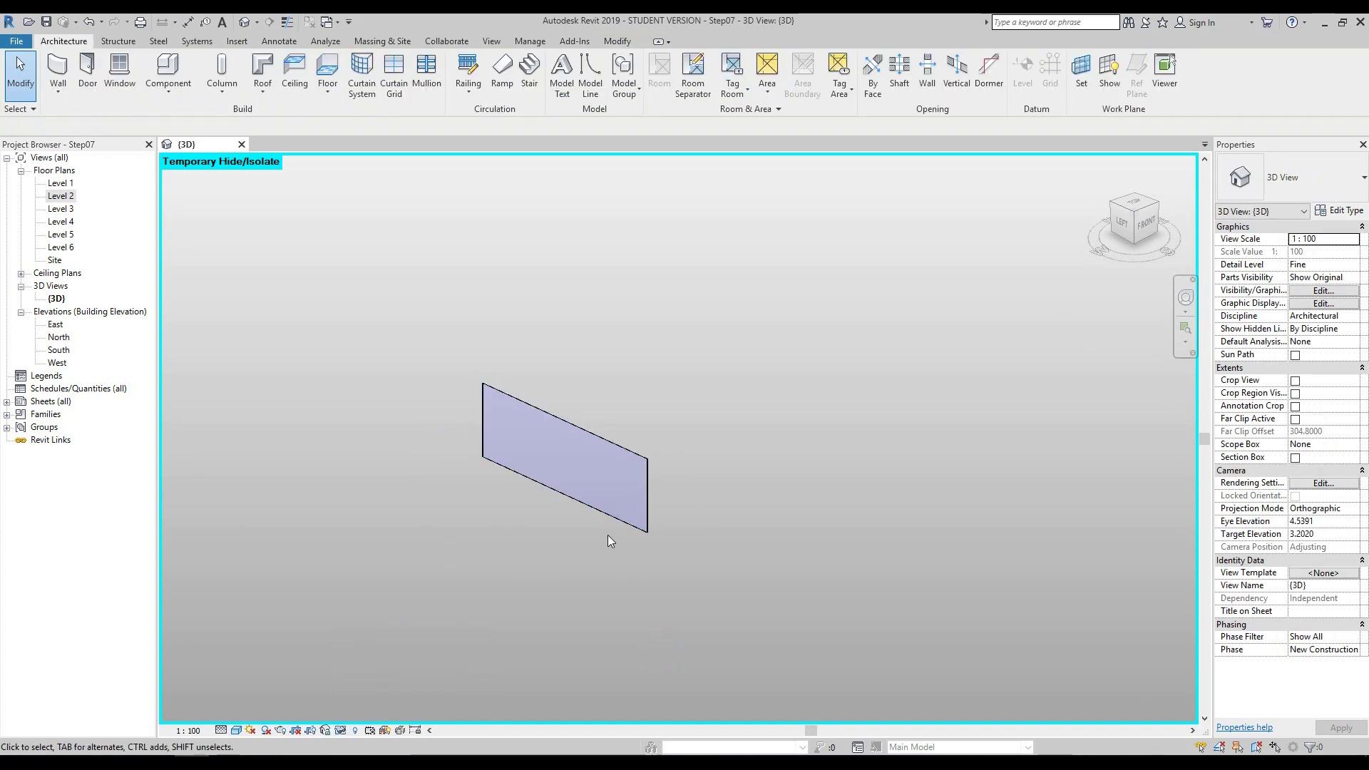
click(1121, 219)
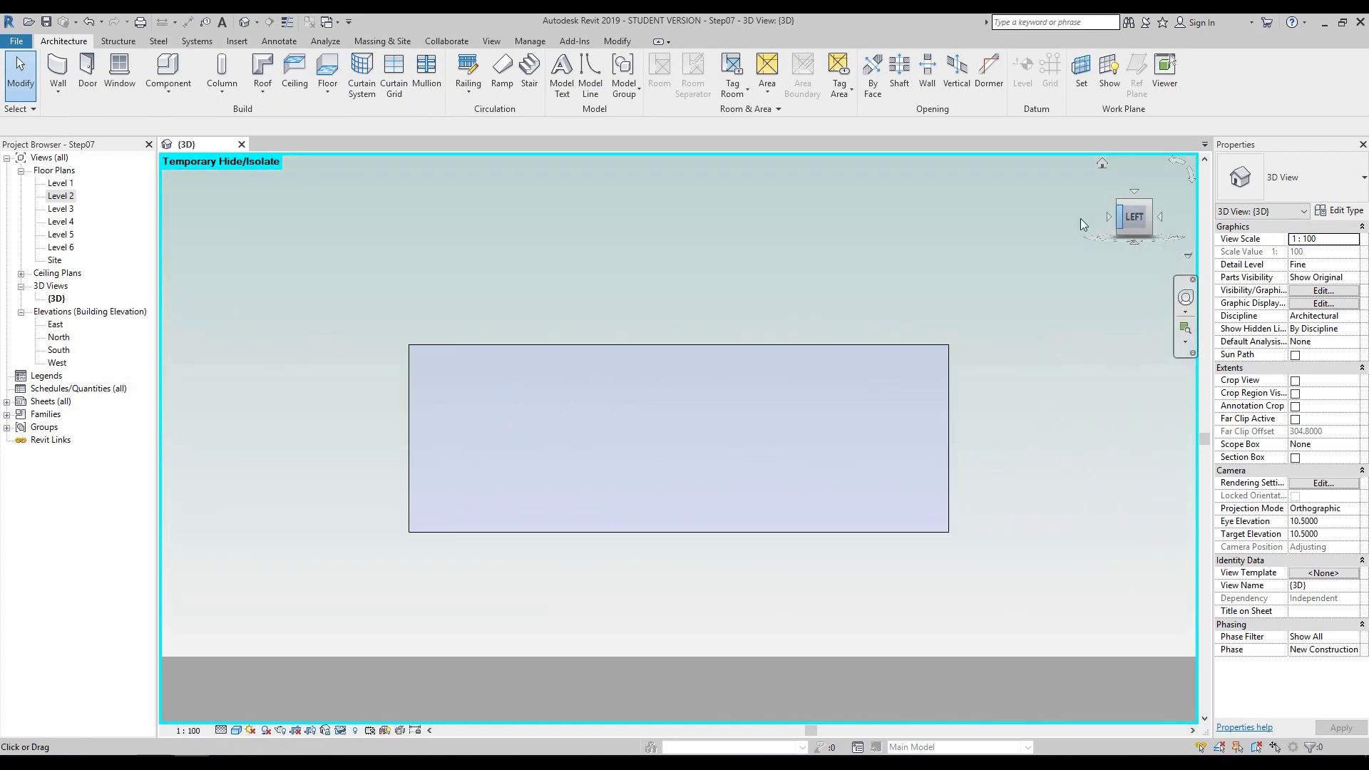
- Place a horizontal curtain grid line across all segments of the isolated wall, 1.00 below its upper edge
click(66, 41)
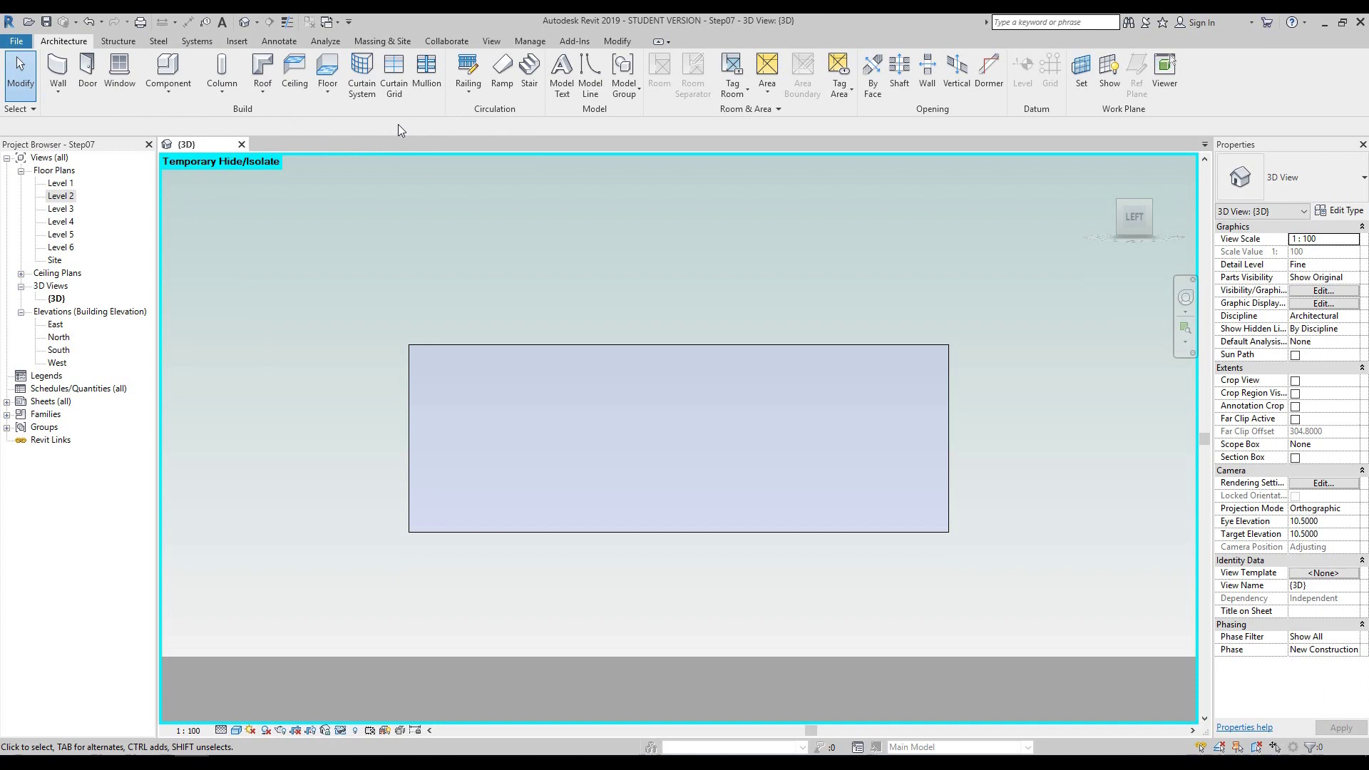
click(394, 69)
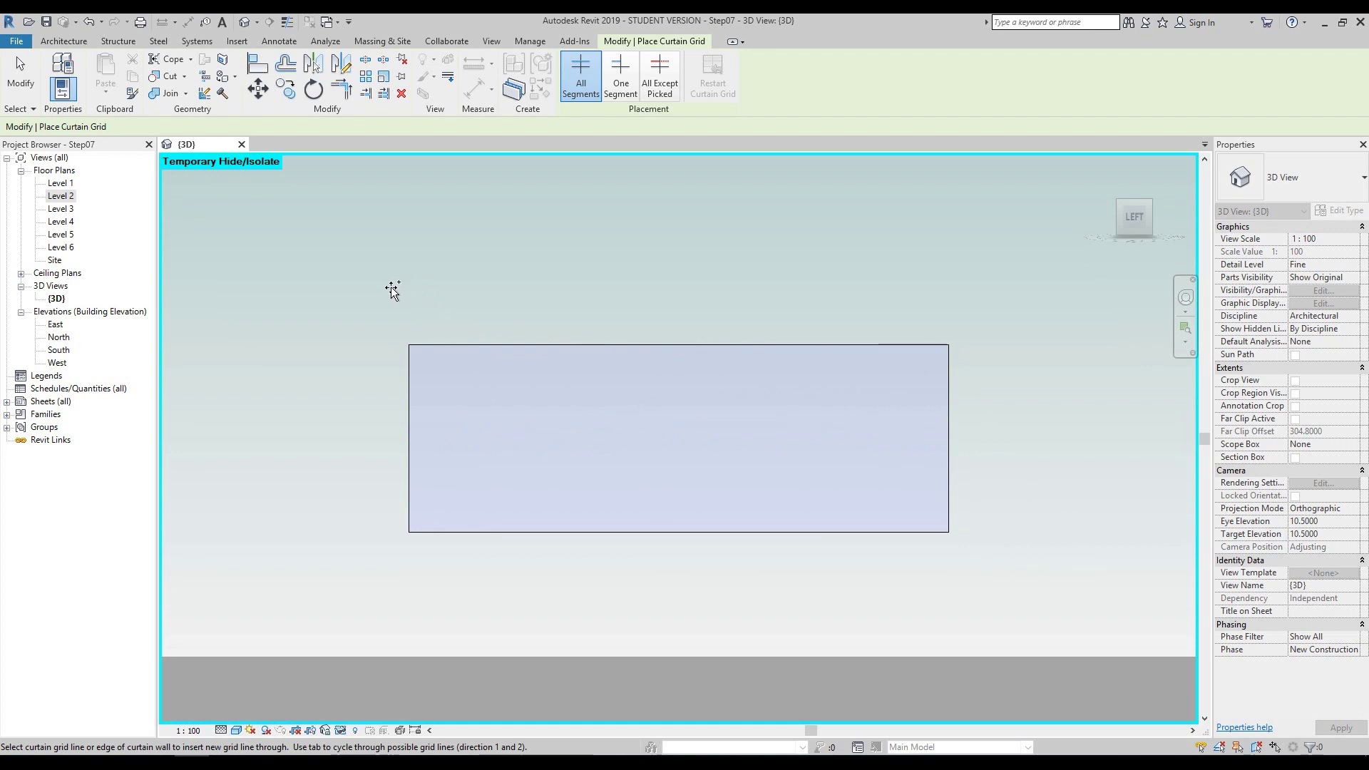
click(417, 366)
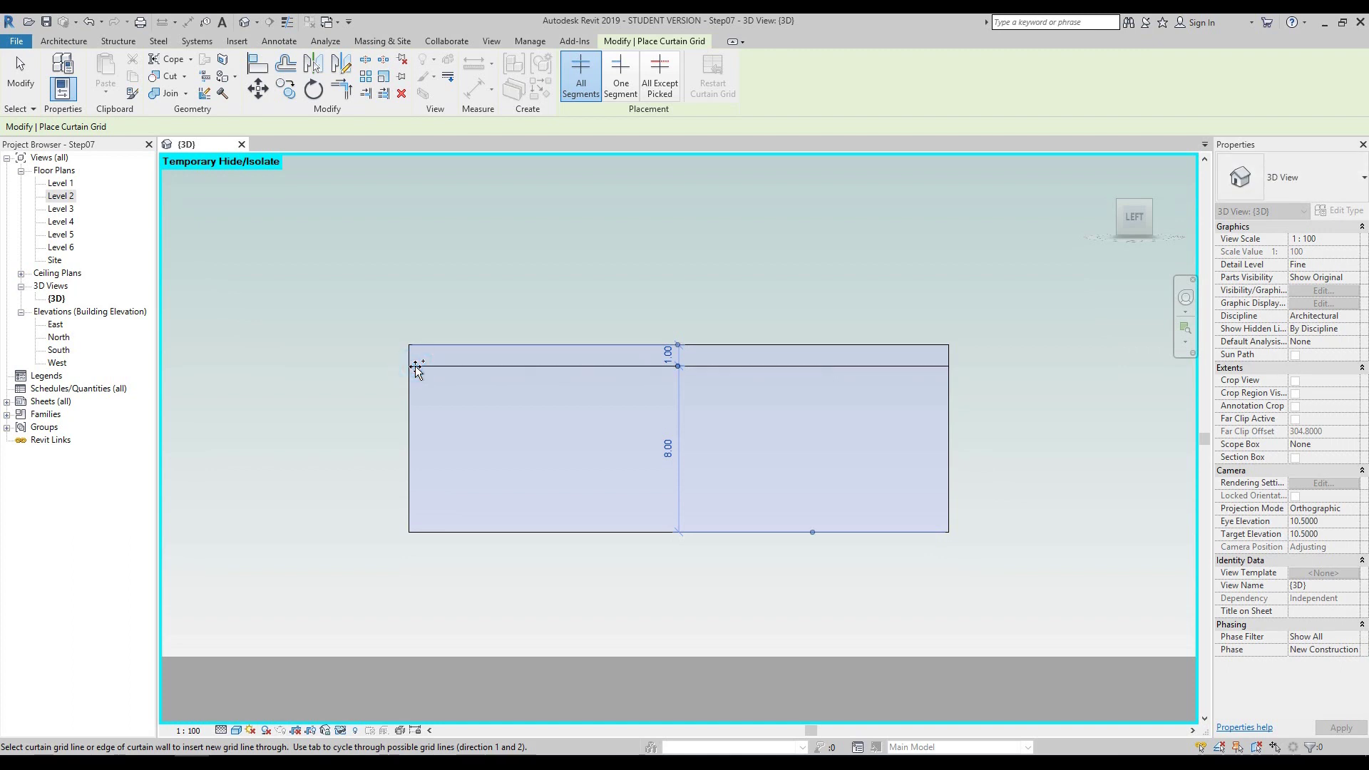
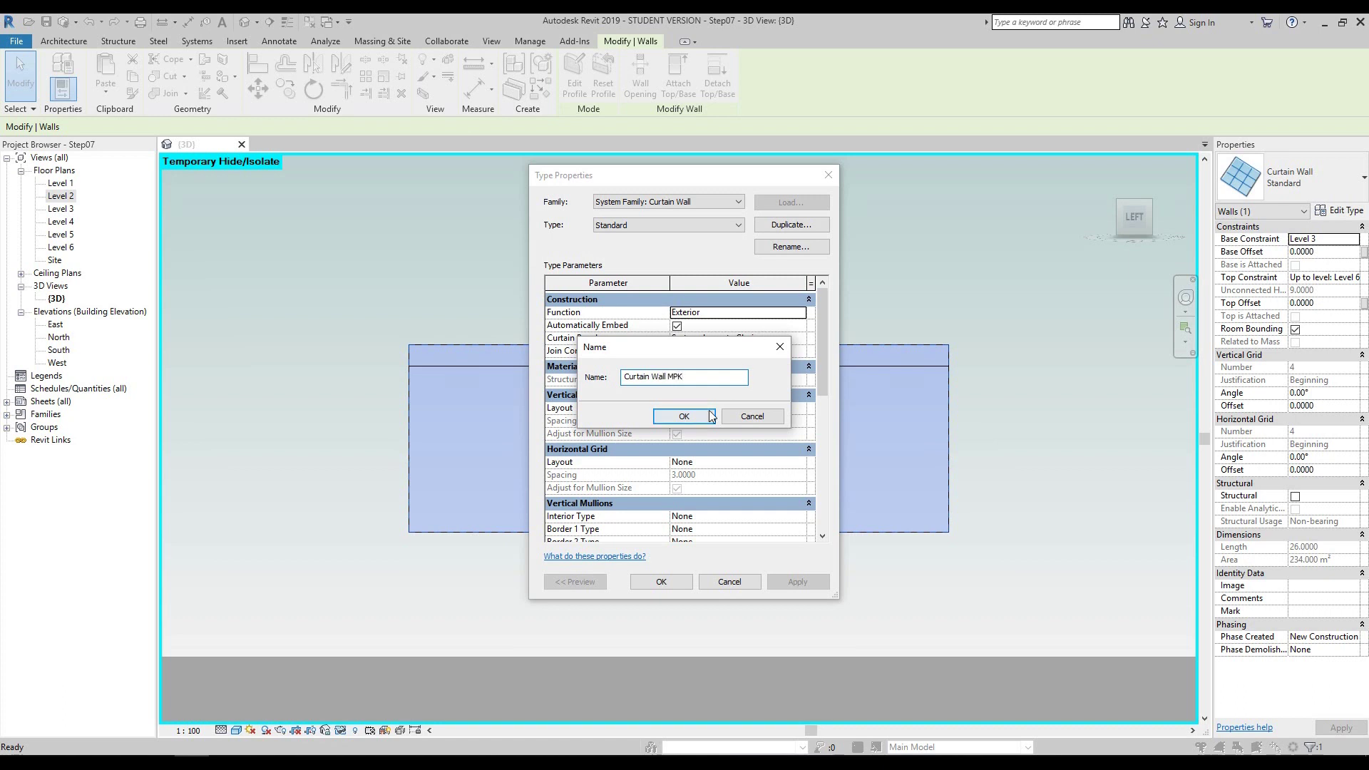
- Name the duplicated curtain wall type Curtain Wall MPK and set its vertical grid to Fixed Distance with a spacing of 2
click(696, 418)
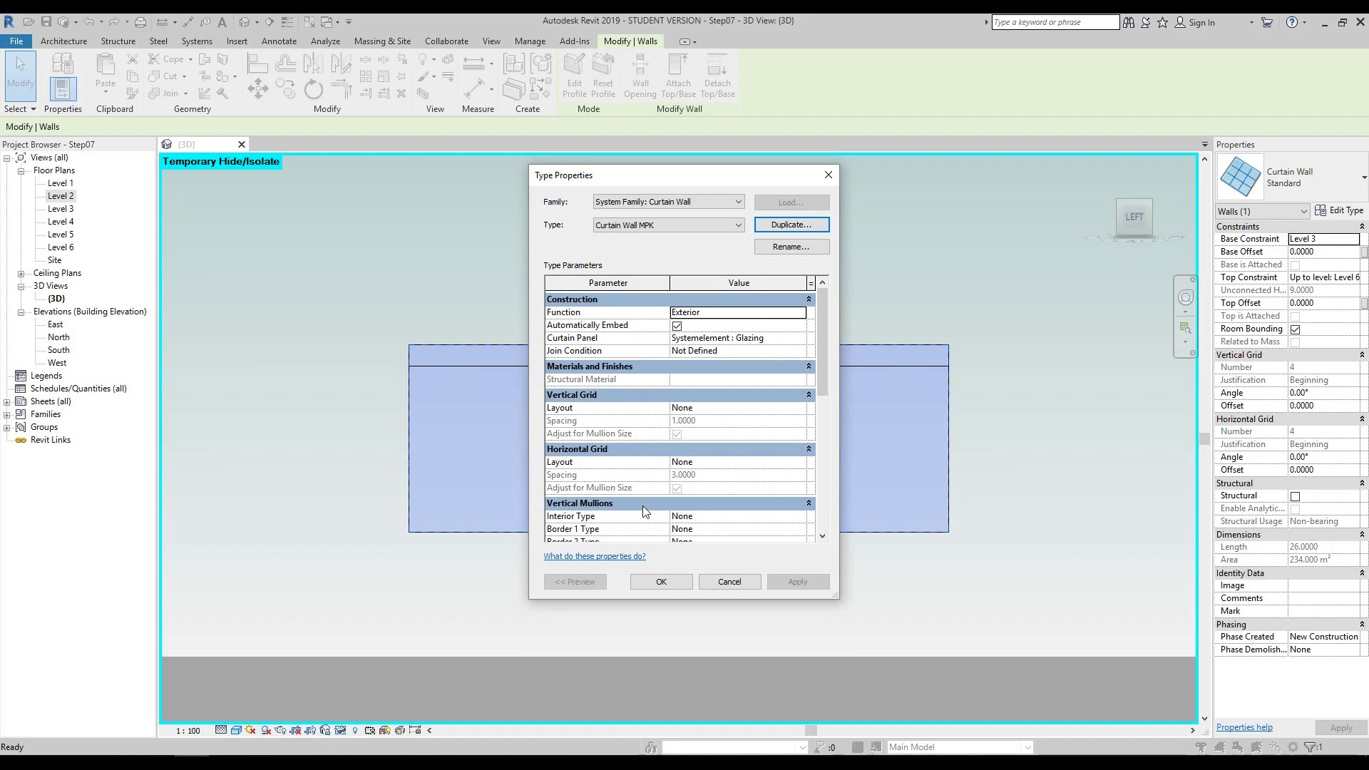
mouse_move(824, 339)
mouse_down()
mouse_move(823, 379)
mouse_move(821, 324)
mouse_up()
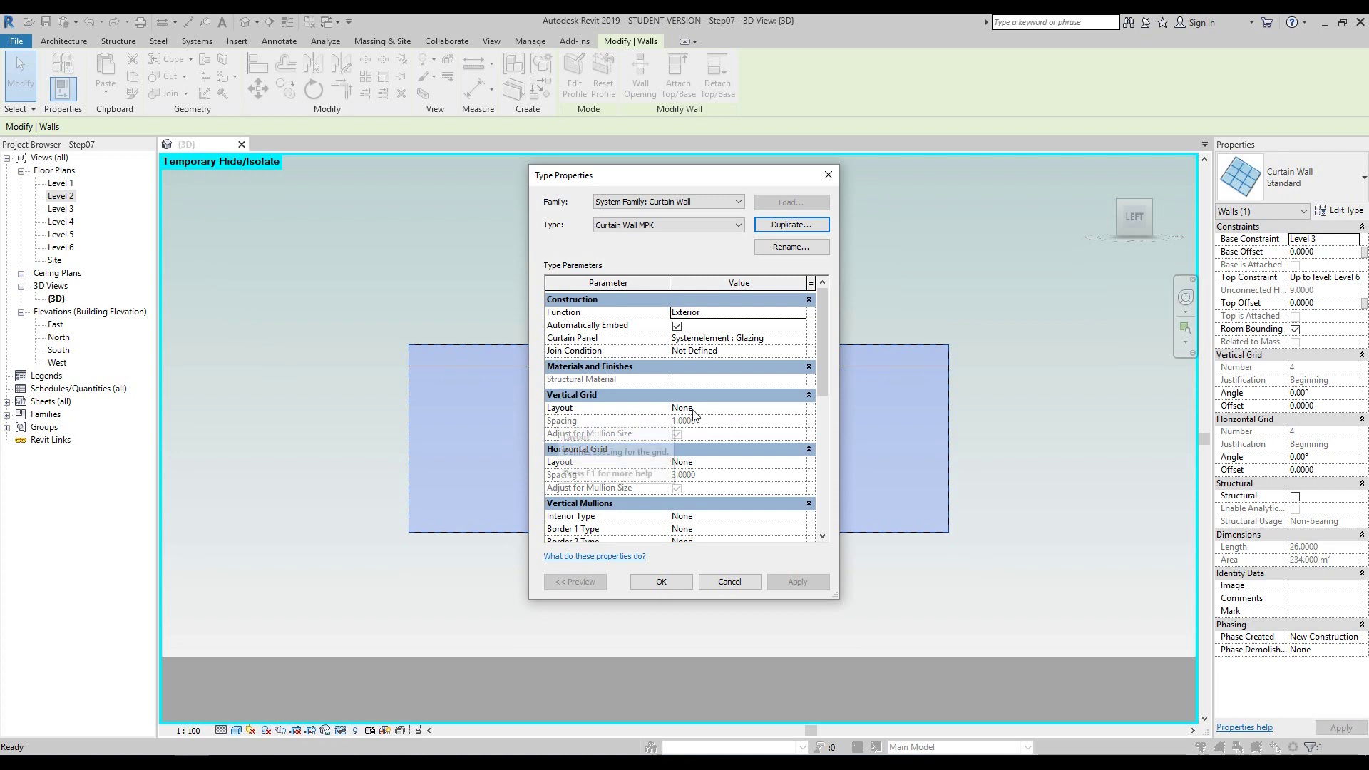
click(801, 410)
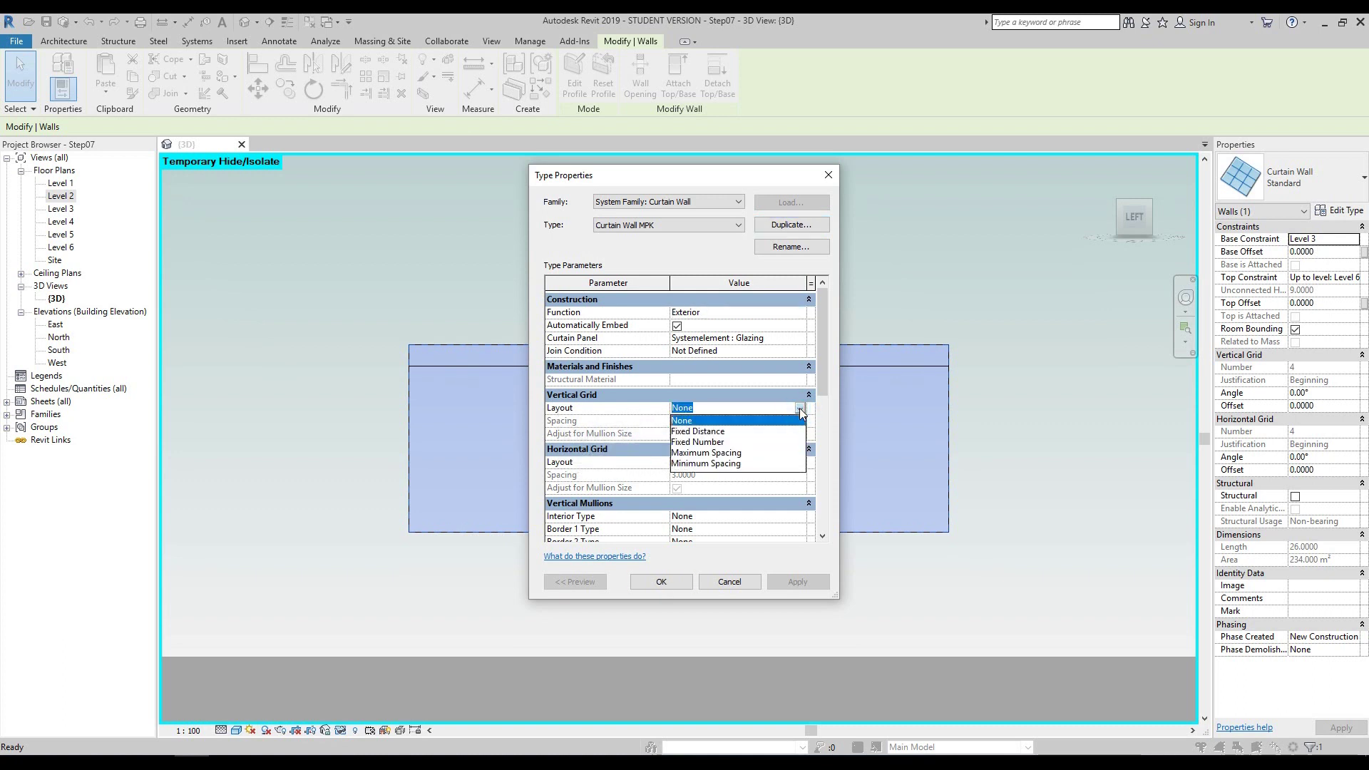
click(713, 431)
click(717, 421)
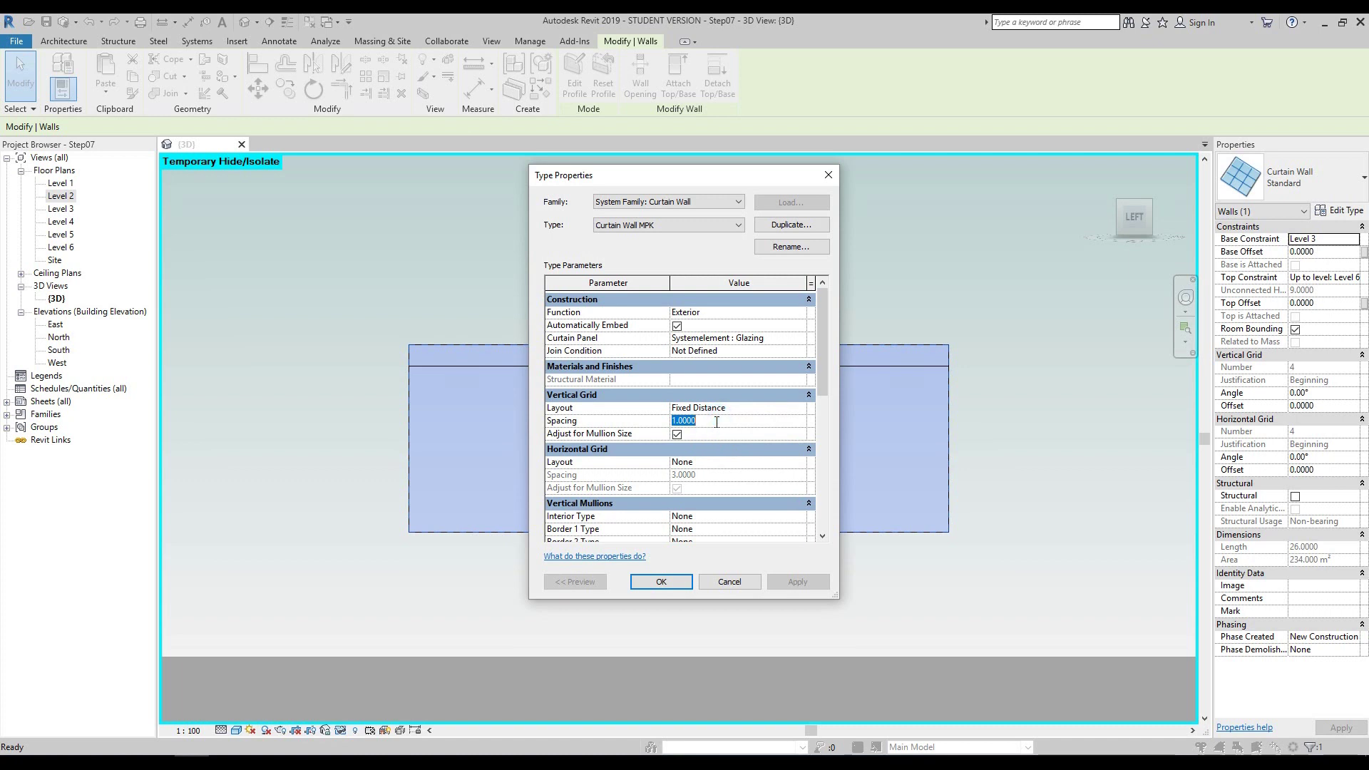
text(2)
- Set the type's horizontal grid to Fixed Distance with a spacing of 3.0000 and apply it to the wall
click(802, 462)
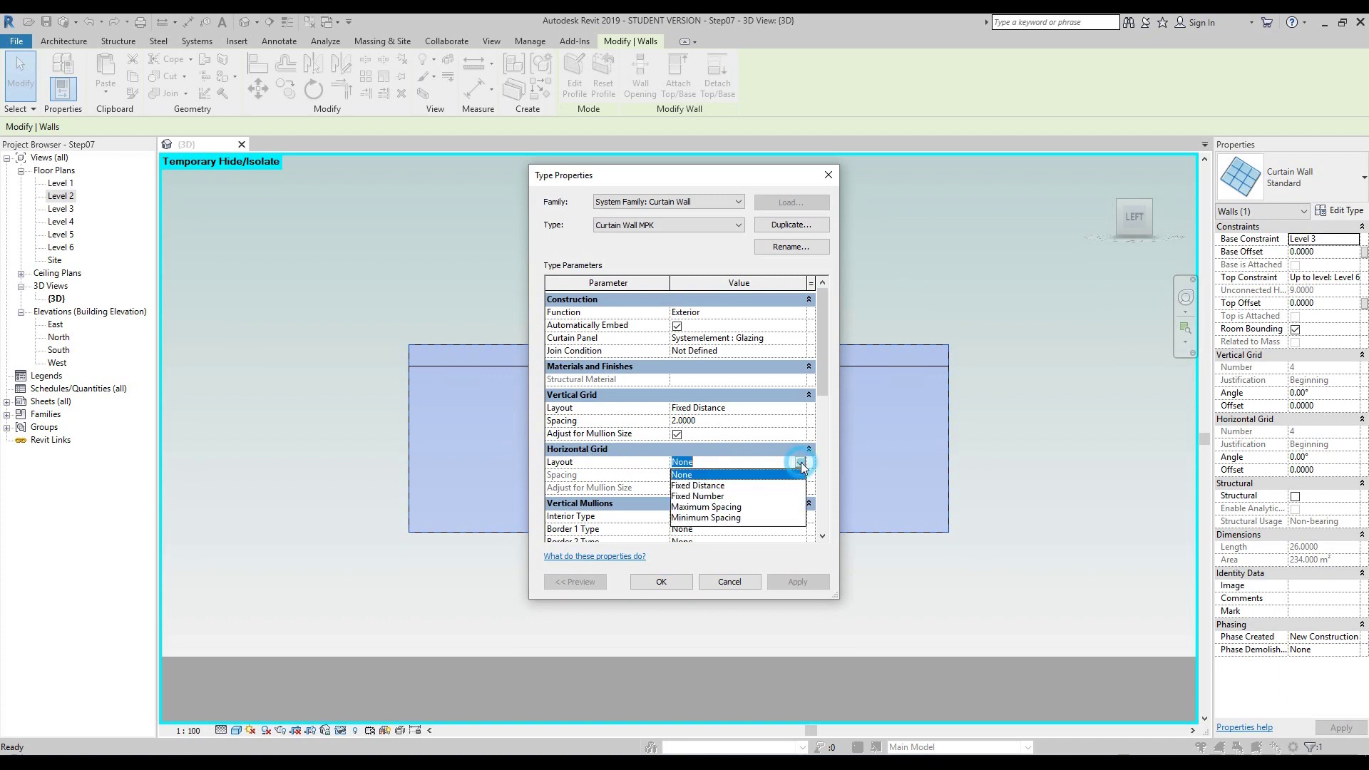
click(727, 486)
click(716, 474)
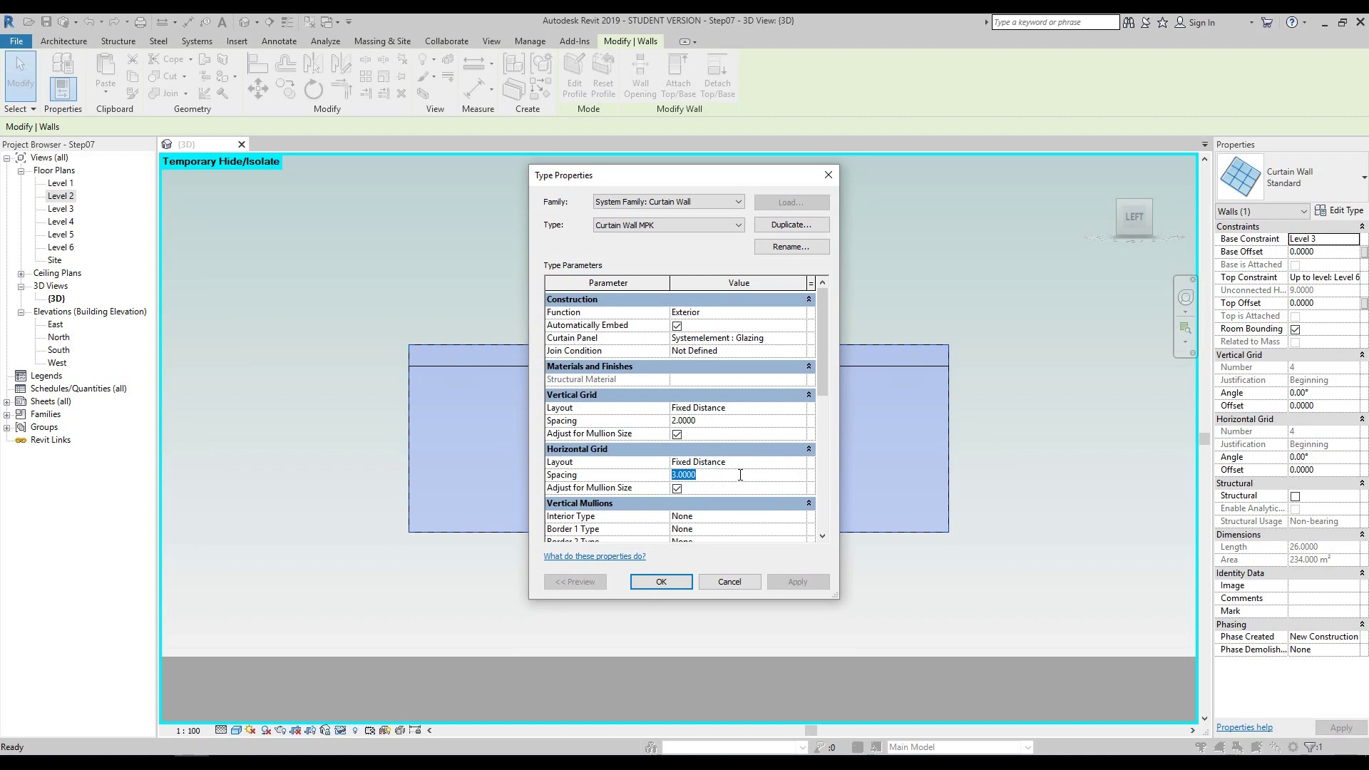
click(669, 582)
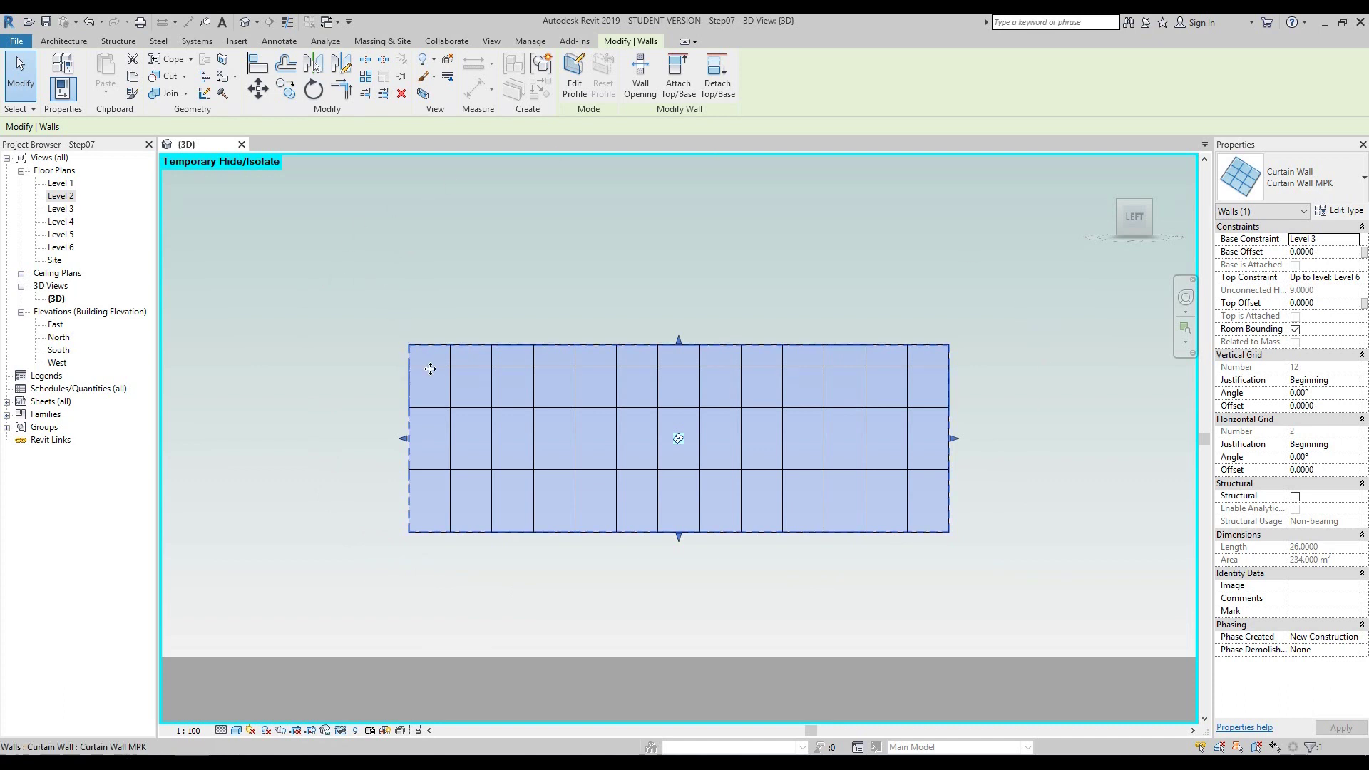
- Select the manually placed grid line and several type-driven horizontal and vertical ones to compare their spacing and pins
click(481, 275)
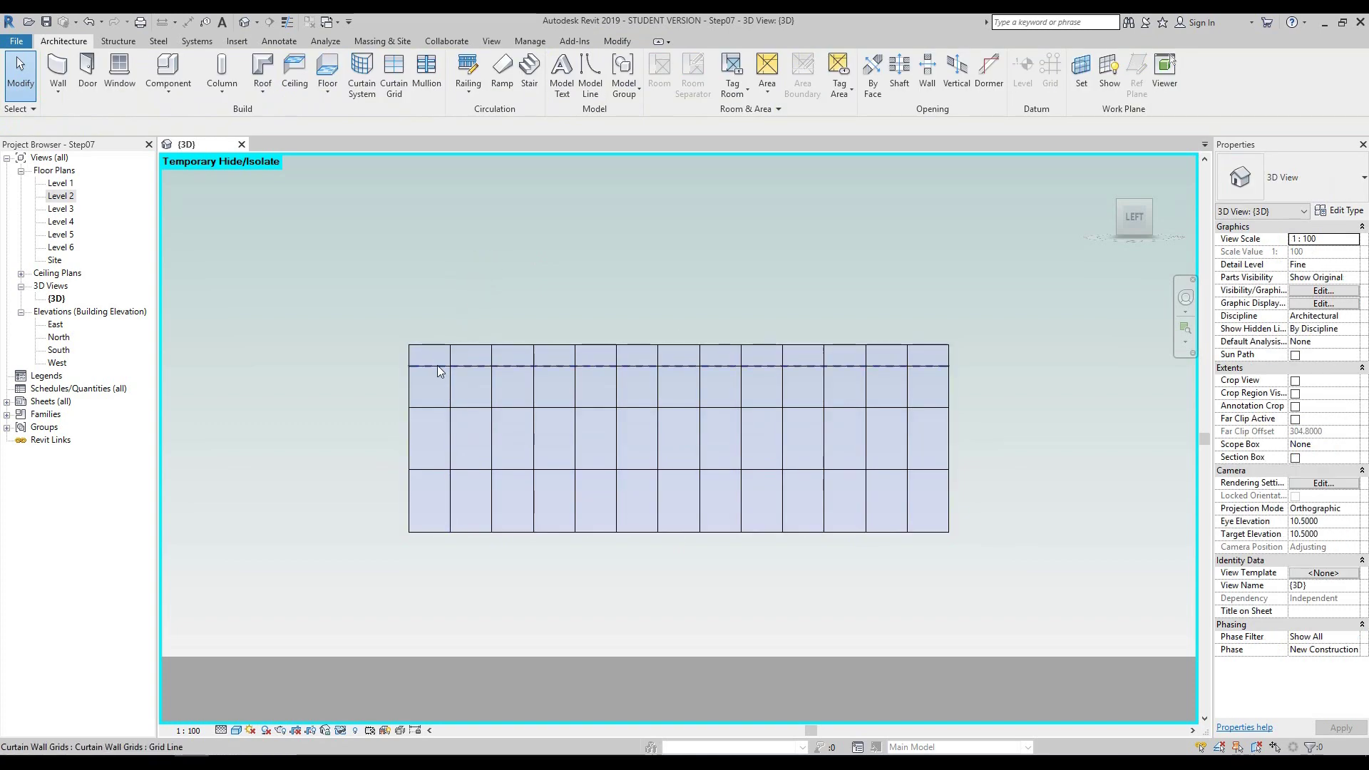
click(434, 366)
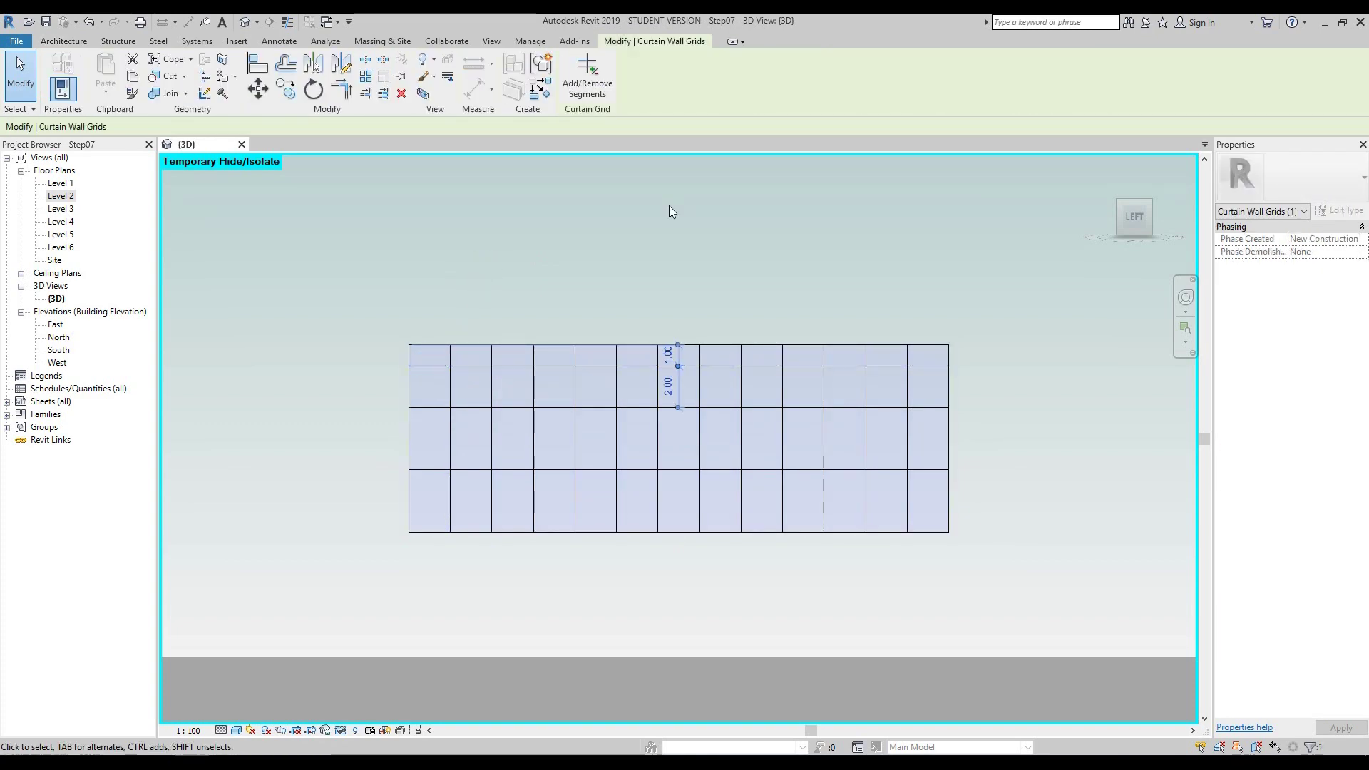
click(468, 408)
click(491, 428)
click(534, 383)
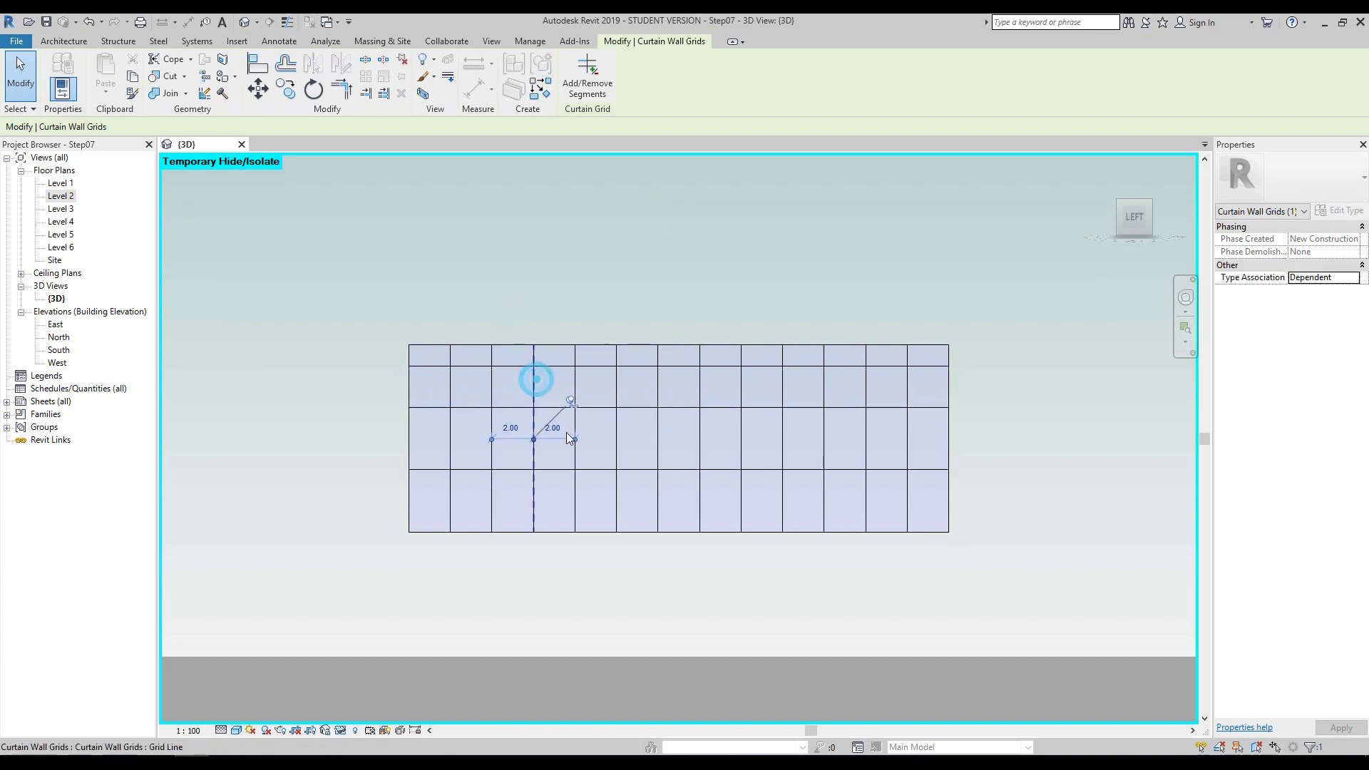
click(596, 471)
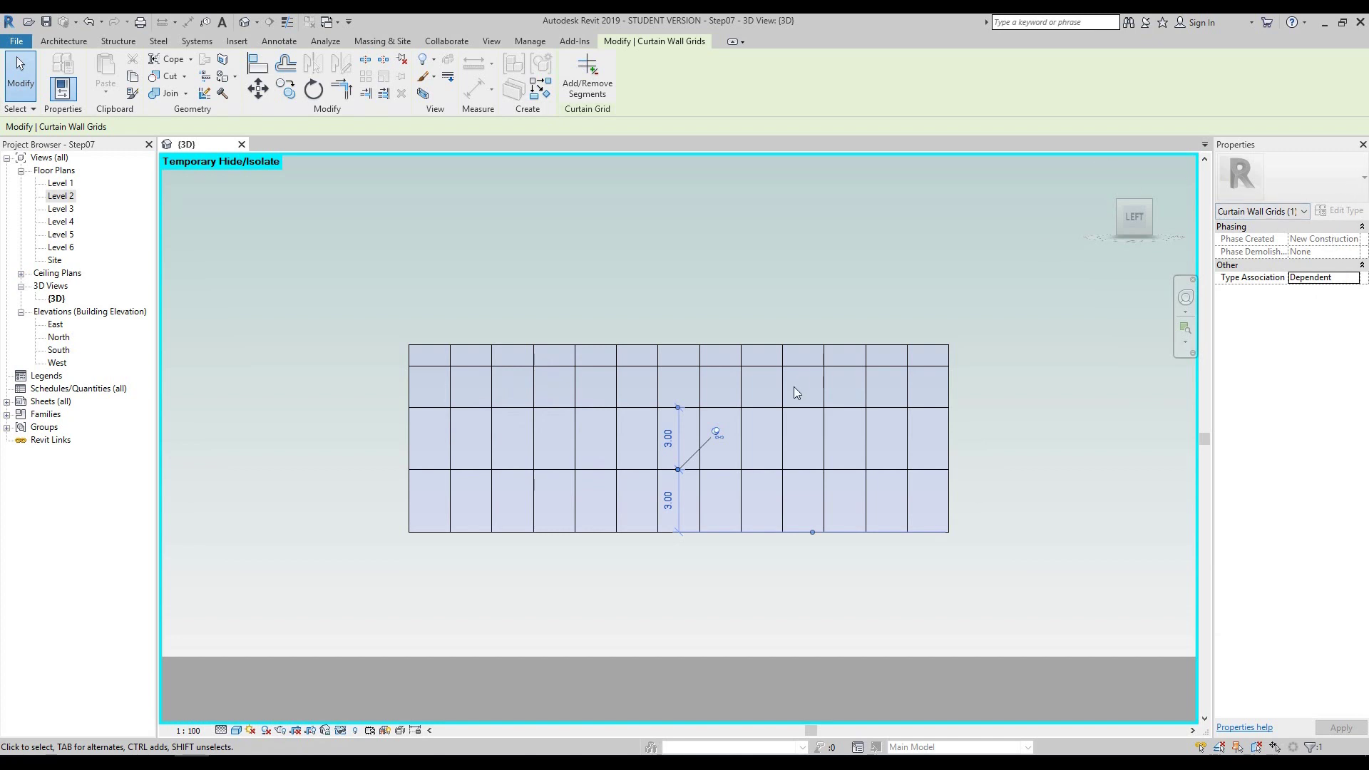
click(653, 408)
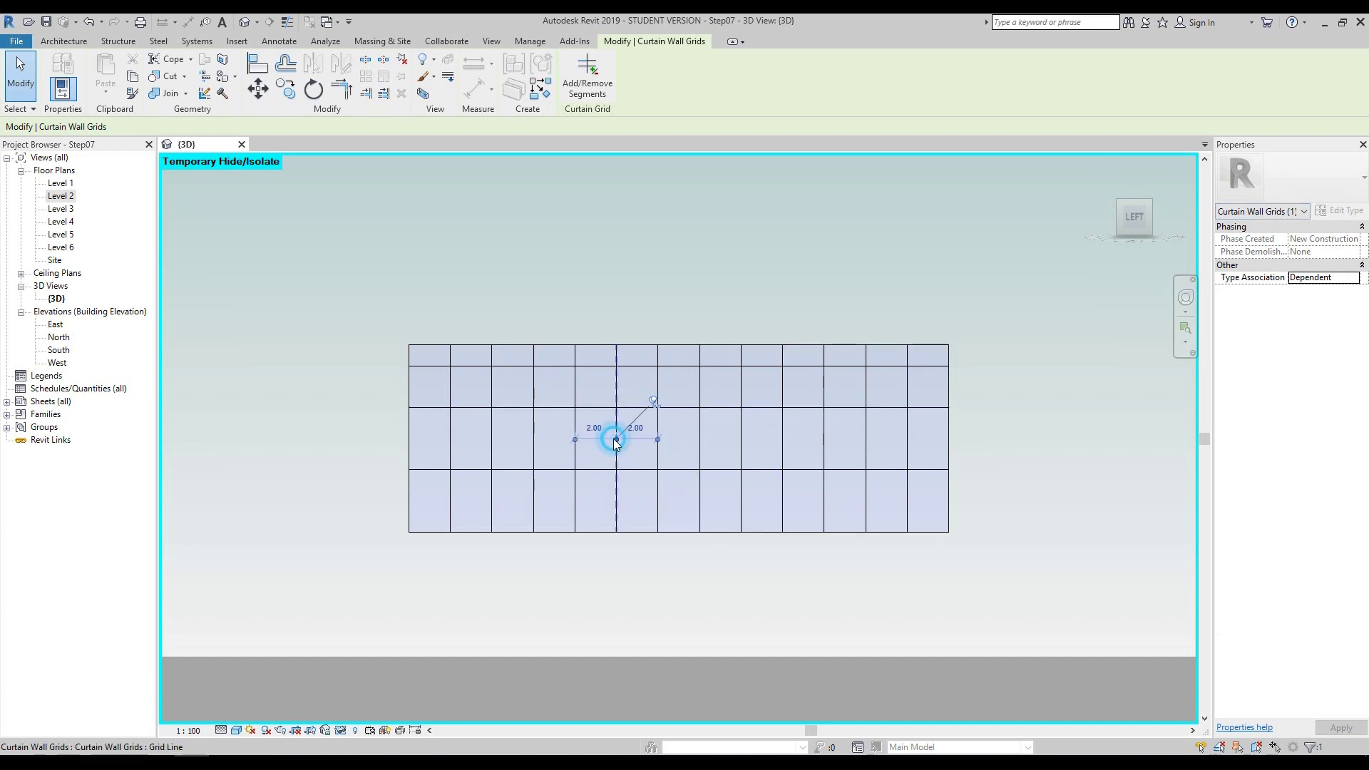
- Unpin the lowest horizontal grid line of the curtain wall and pin it again
click(554, 471)
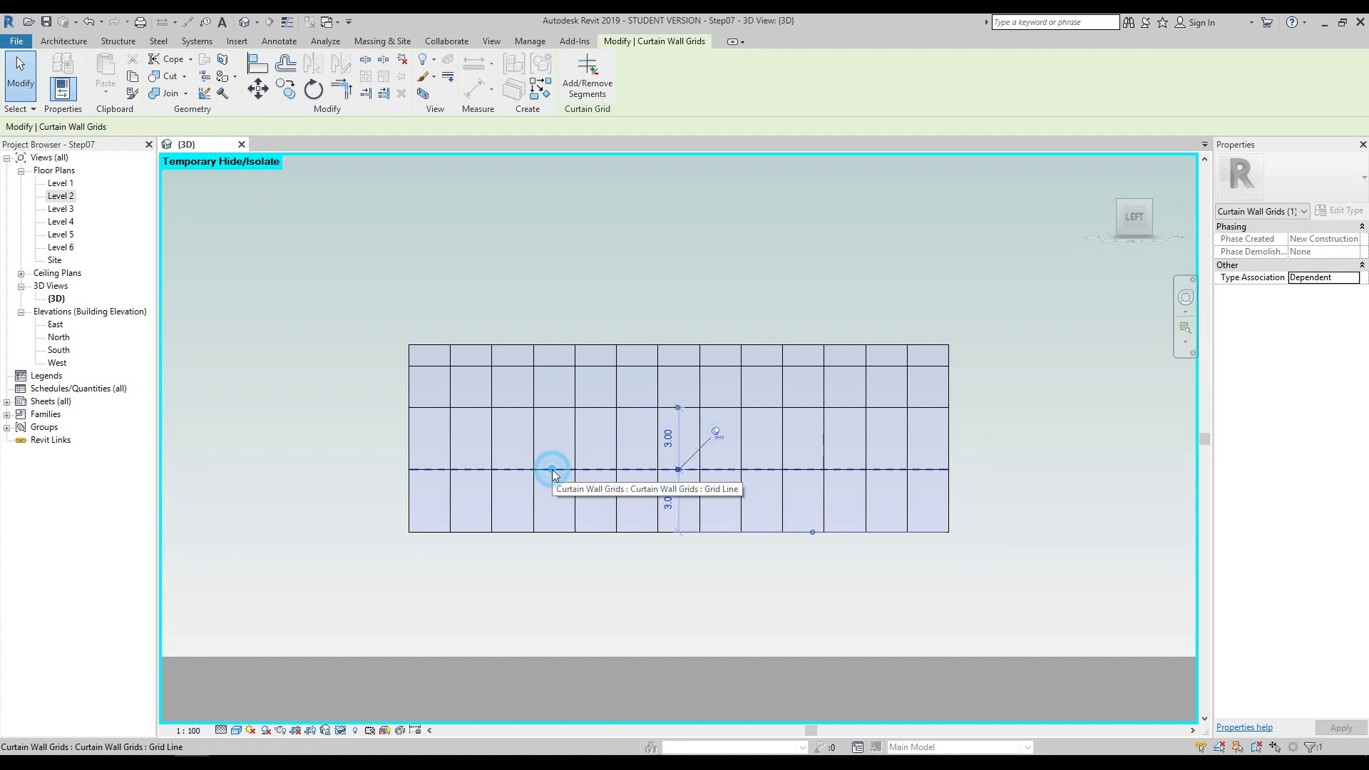
click(716, 433)
click(715, 431)
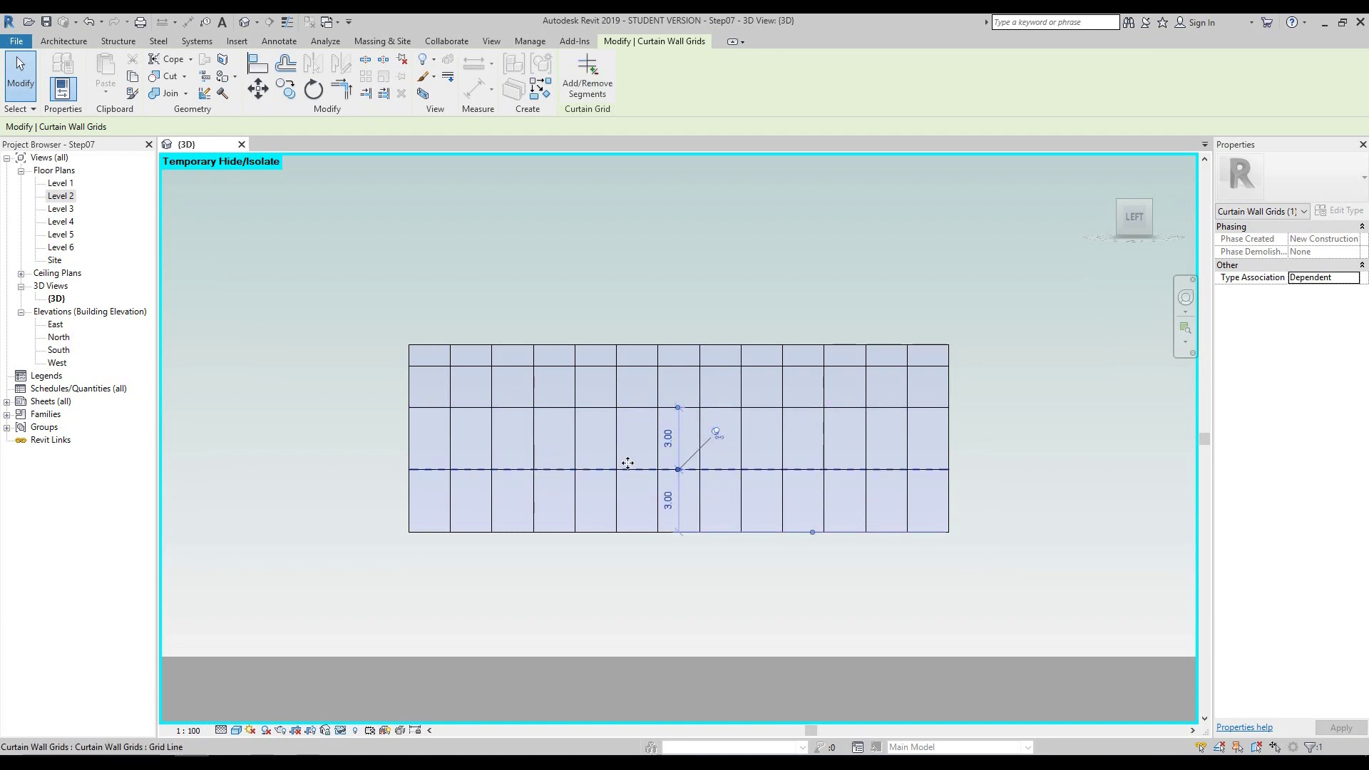
- Unpin the vertical grid line just beyond the wall's middle, try to shift it, and pin it again
click(802, 408)
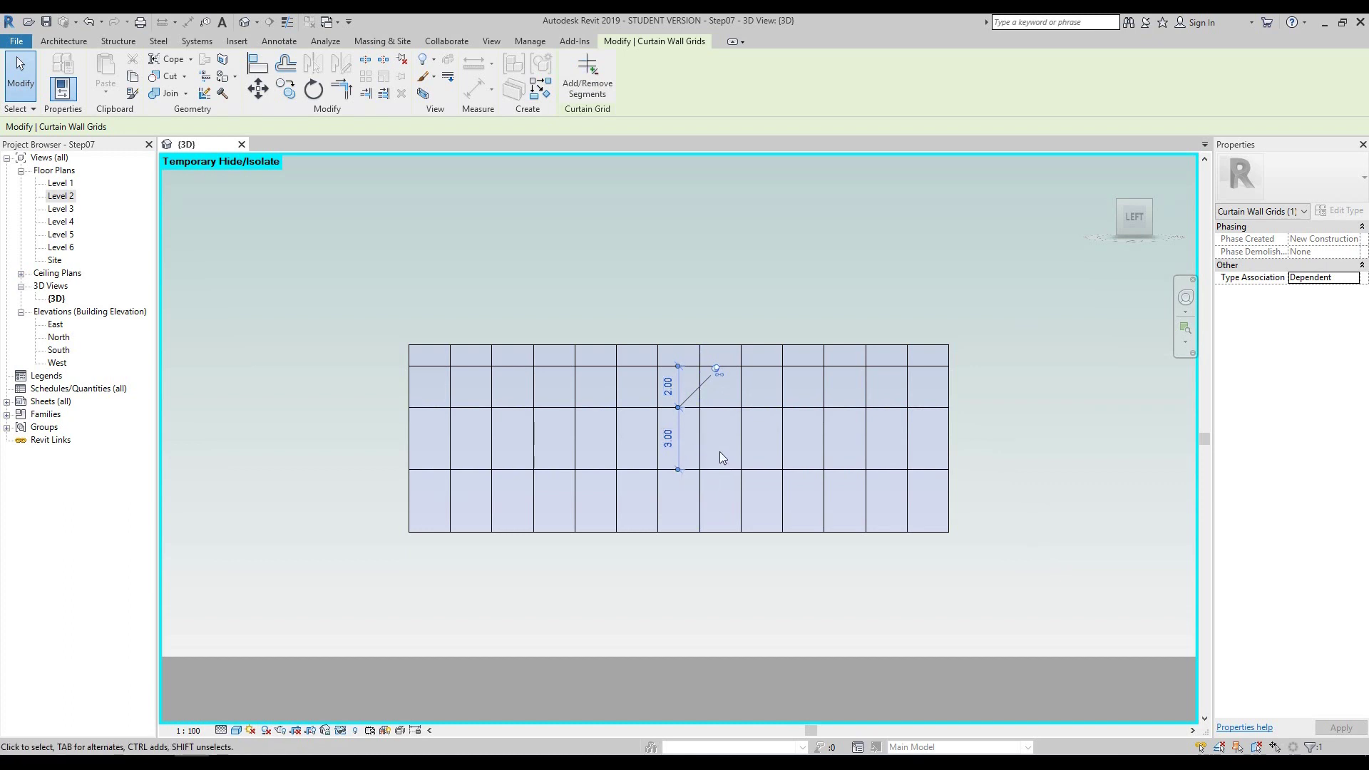
click(705, 433)
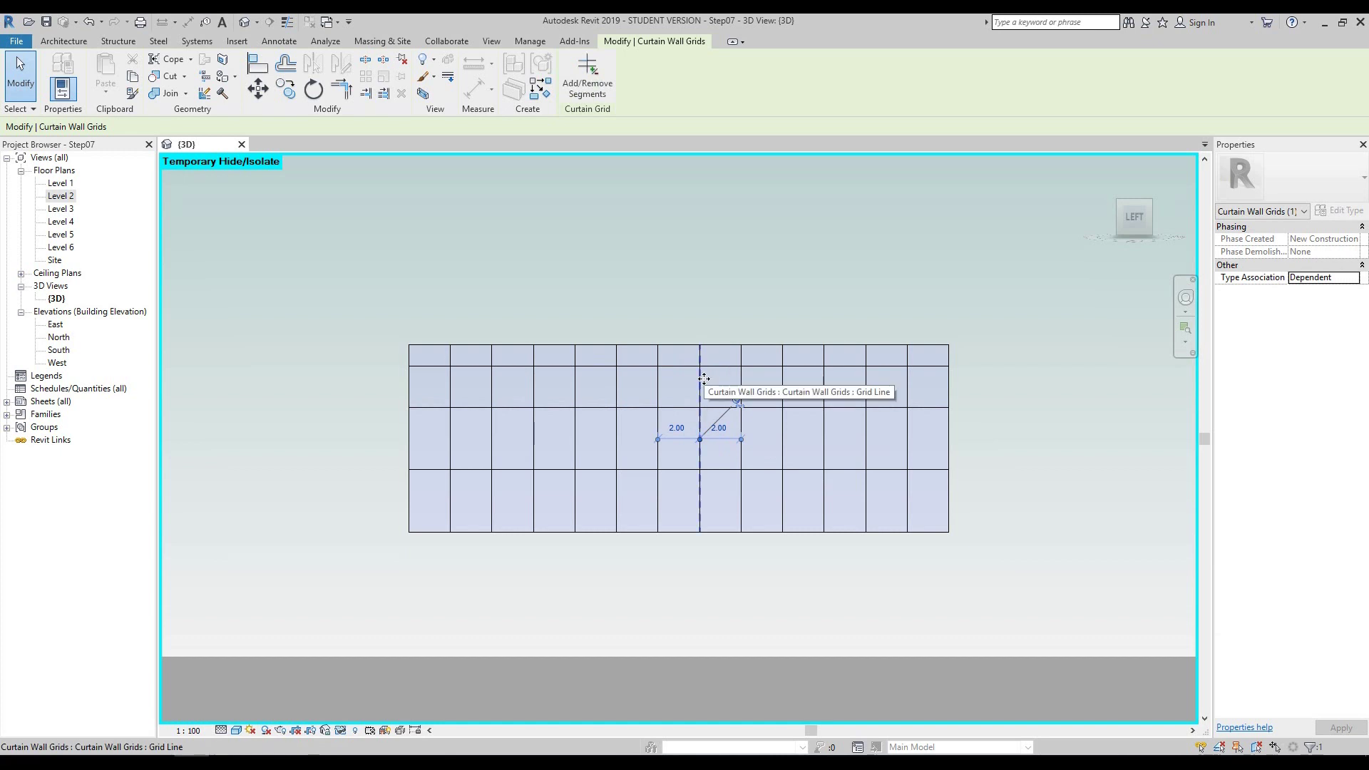
click(737, 404)
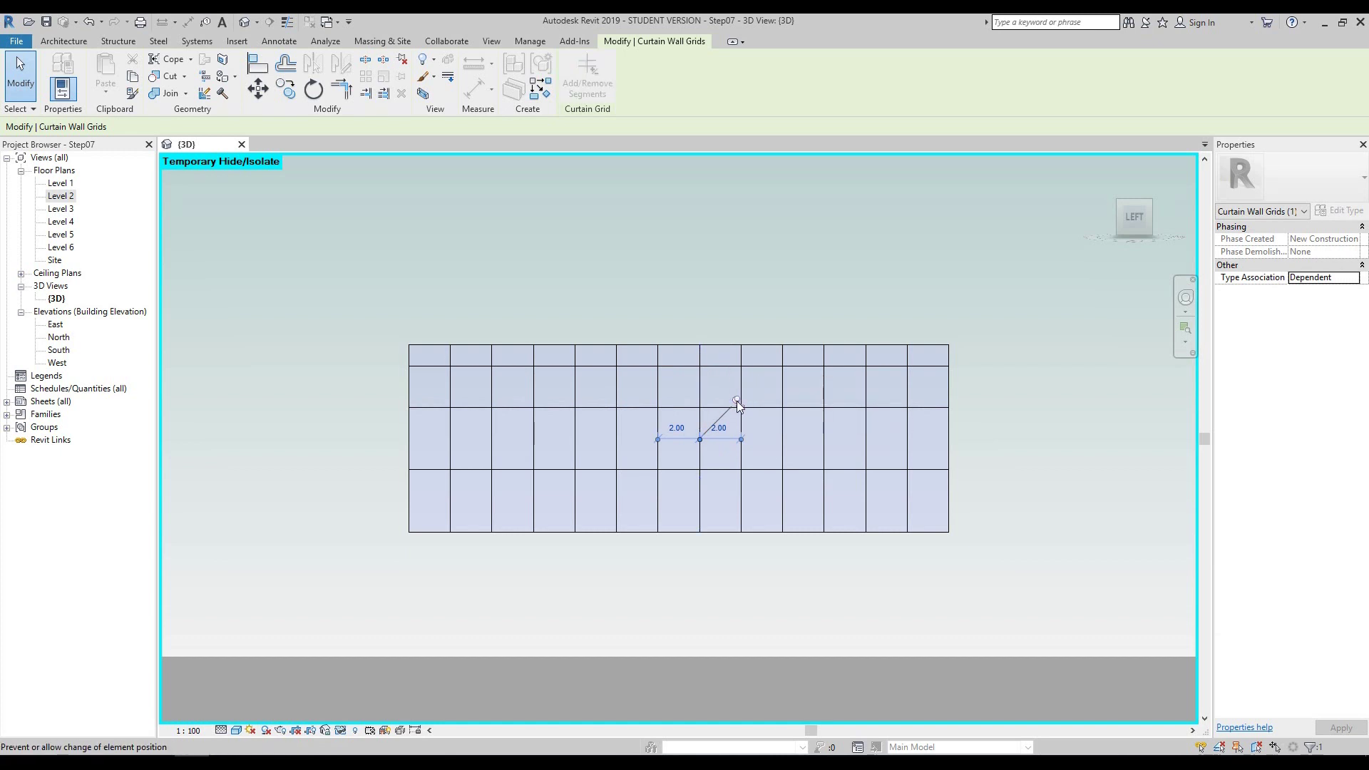
click(738, 403)
mouse_move(708, 381)
mouse_down()
mouse_move(680, 394)
mouse_move(719, 396)
mouse_move(703, 392)
mouse_up()
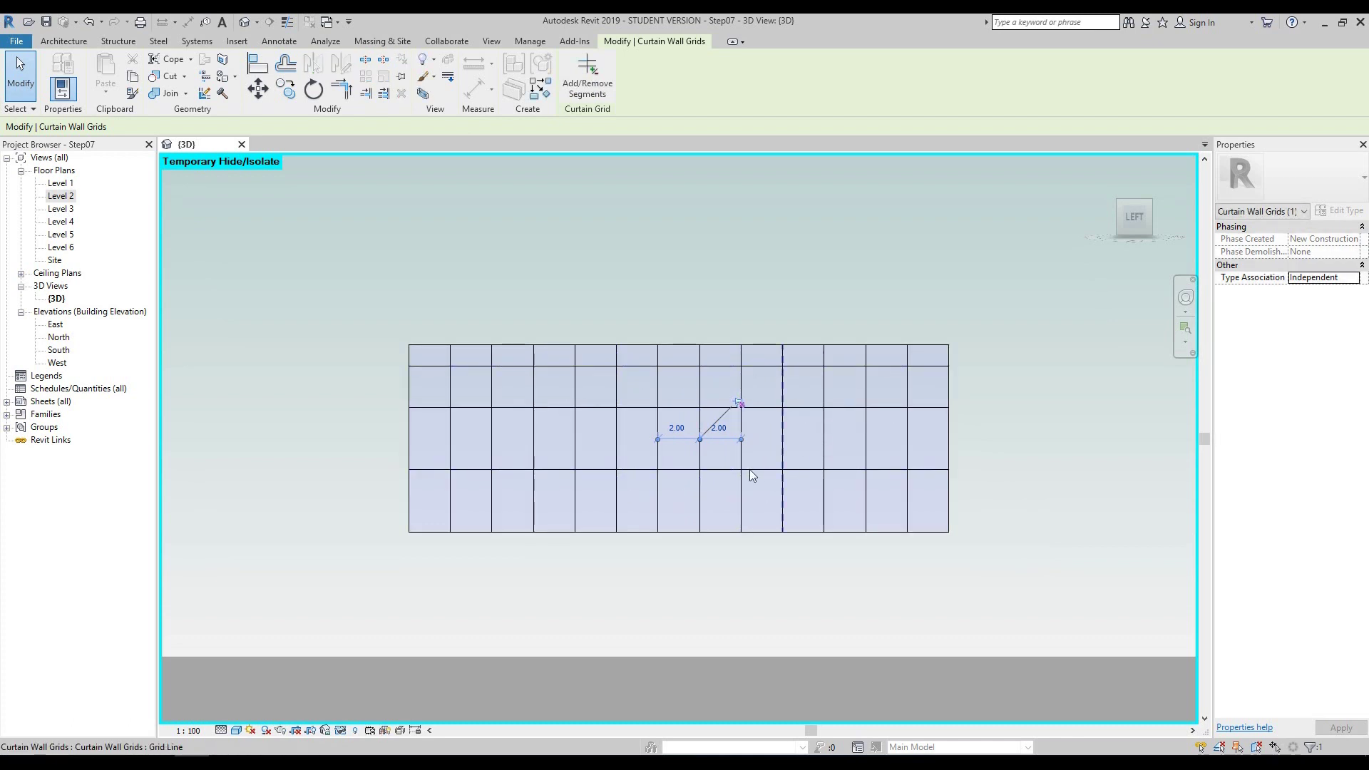
click(738, 404)
click(739, 403)
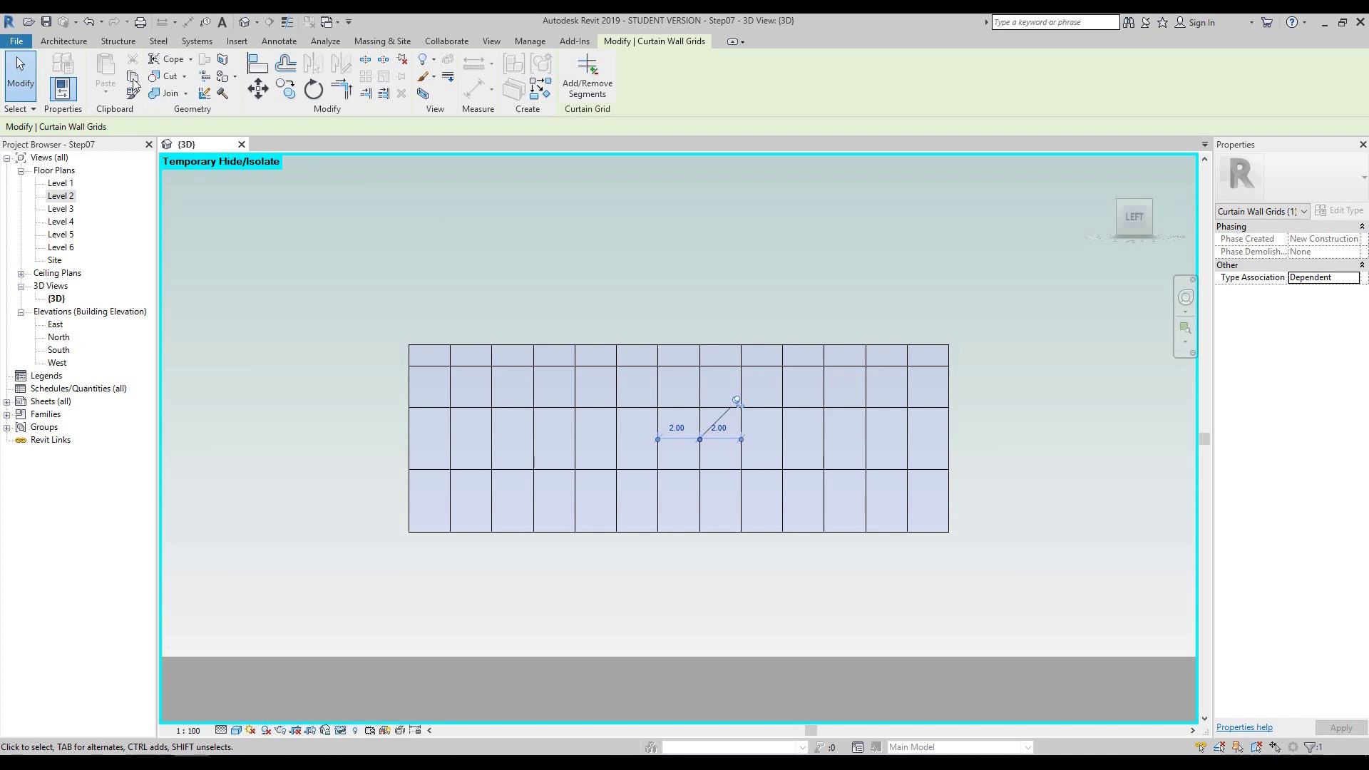
- Place a horizontal curtain grid with All Except Picked, midway between the uppermost manual grid line and the horizontal line below it
click(64, 41)
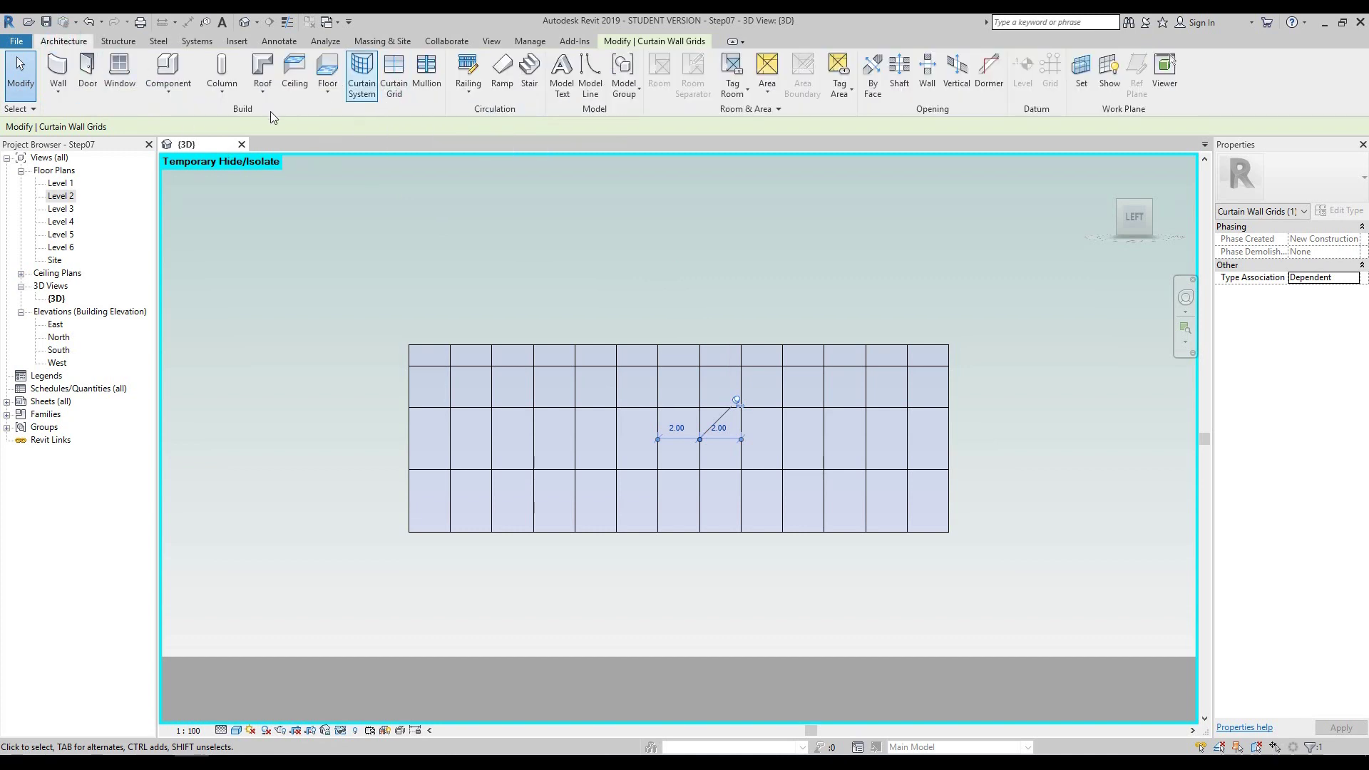
click(397, 89)
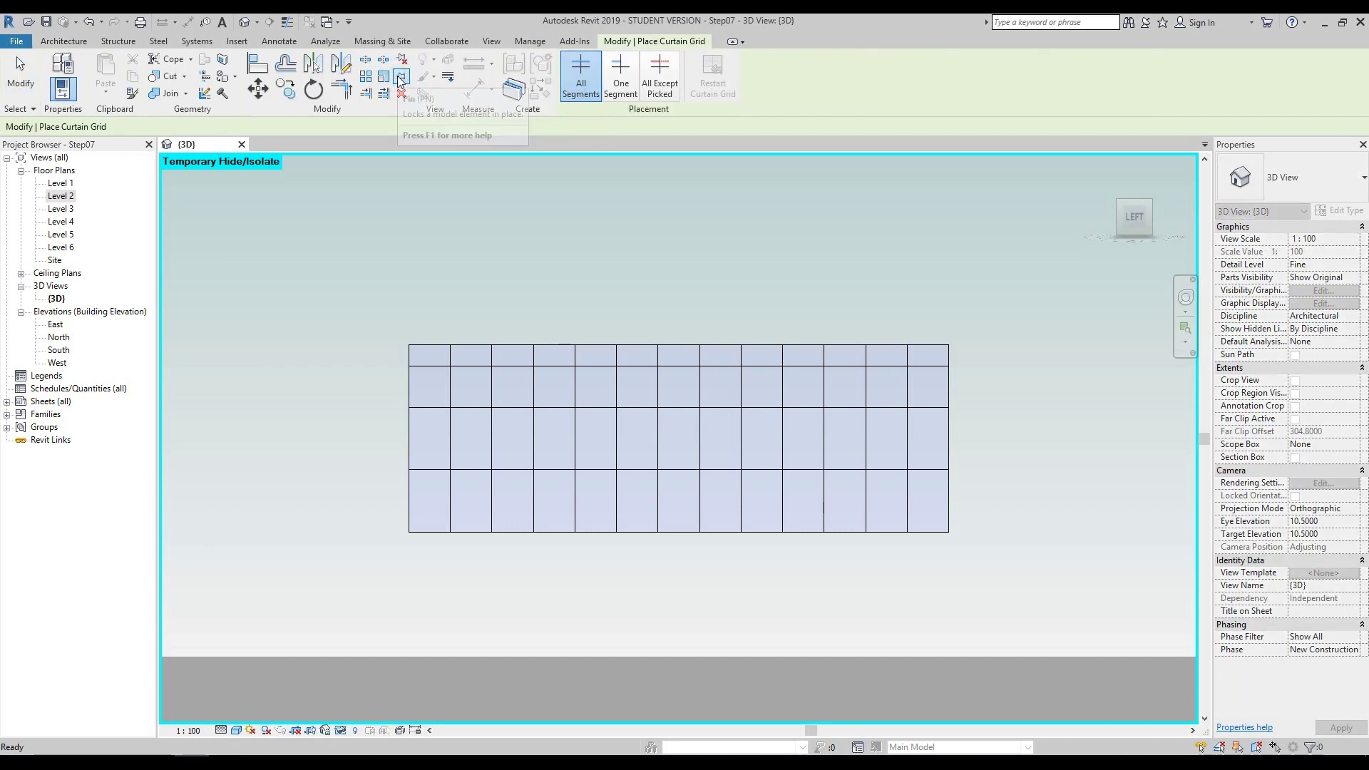
click(663, 73)
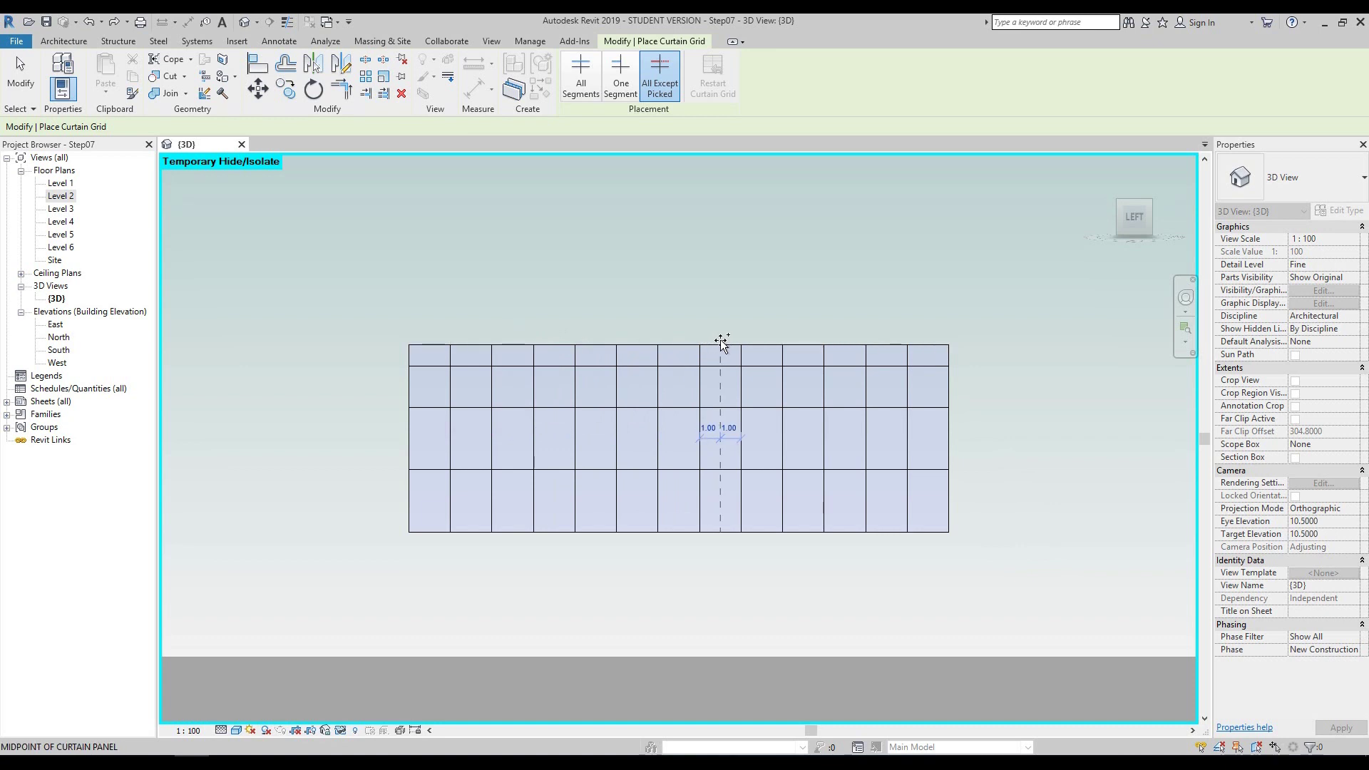
click(407, 387)
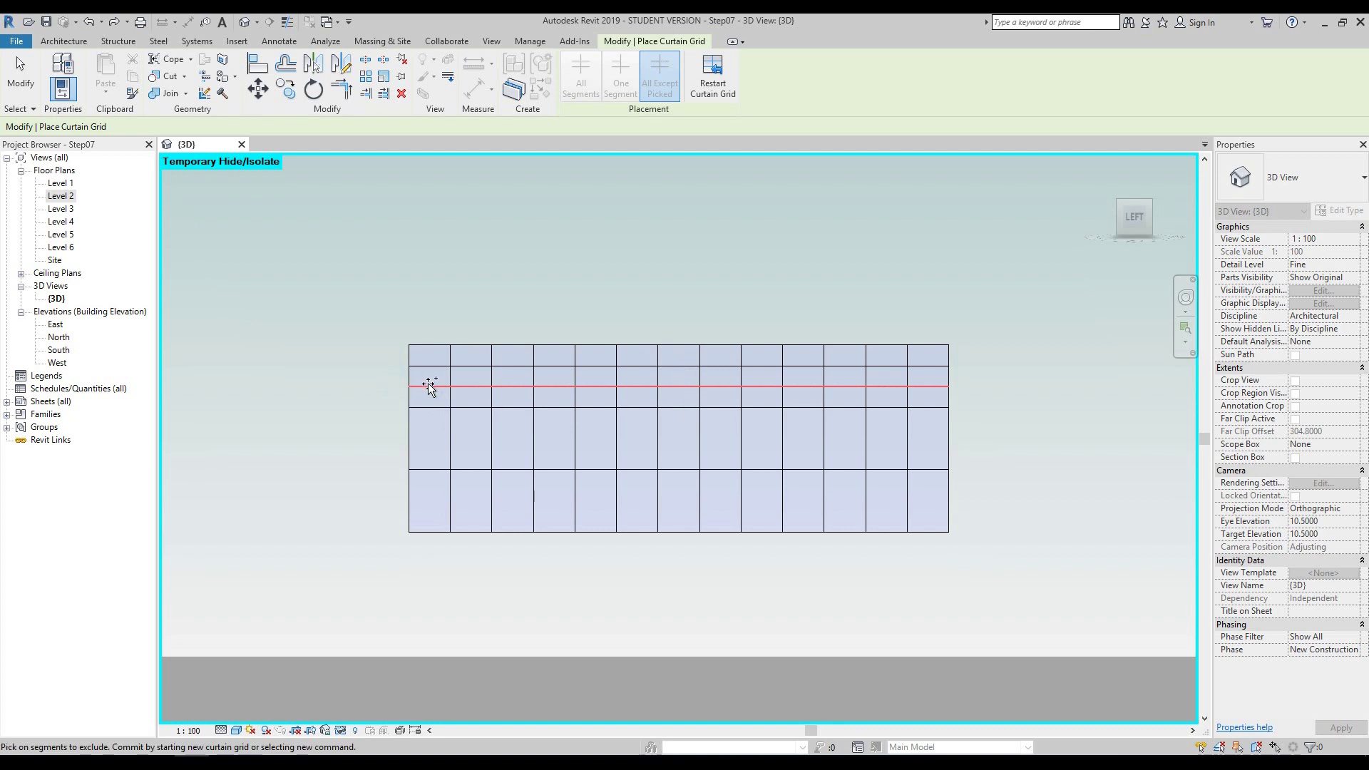
- Exclude every other segment of the new horizontal grid line, starting with the wall's first bay and ending with its last, and commit it
click(430, 387)
click(517, 386)
click(597, 386)
click(679, 386)
click(763, 386)
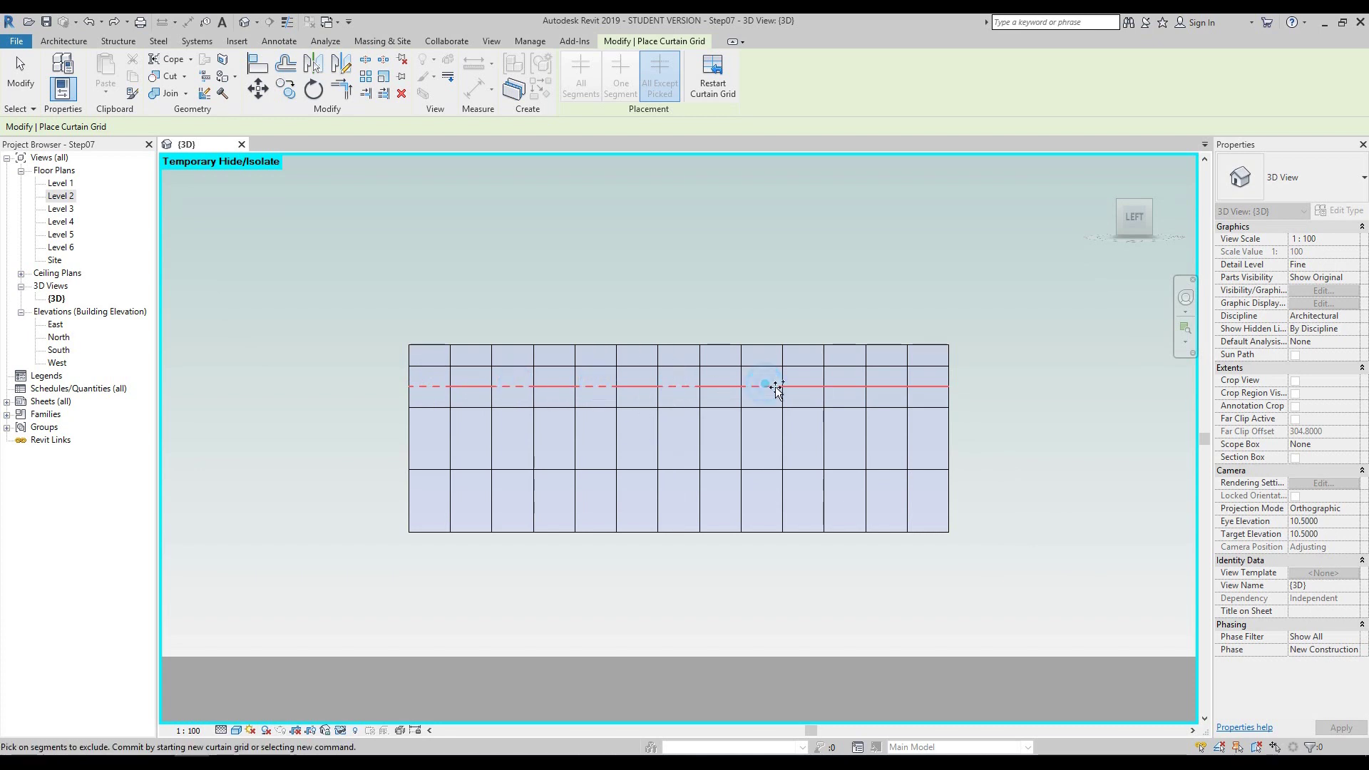
click(841, 387)
click(933, 387)
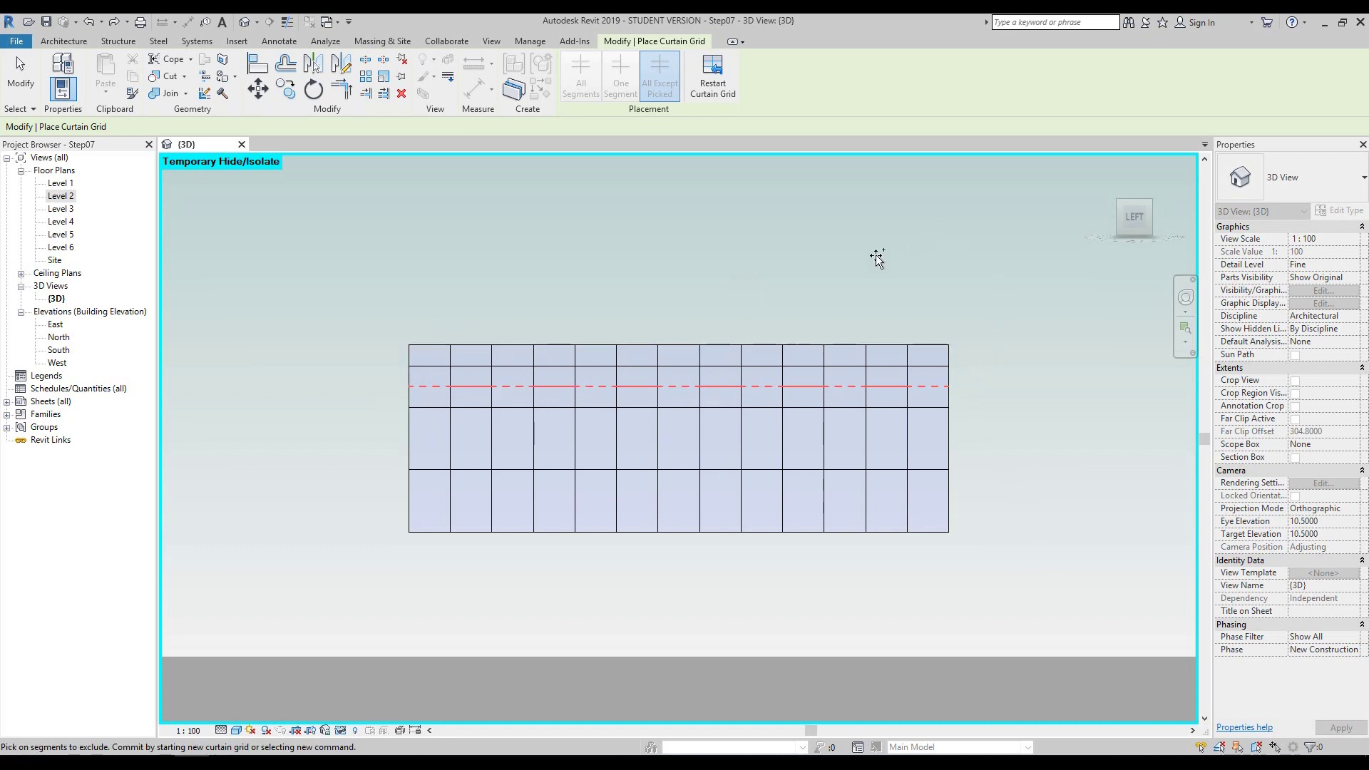
key(Escape)
key(Escape)
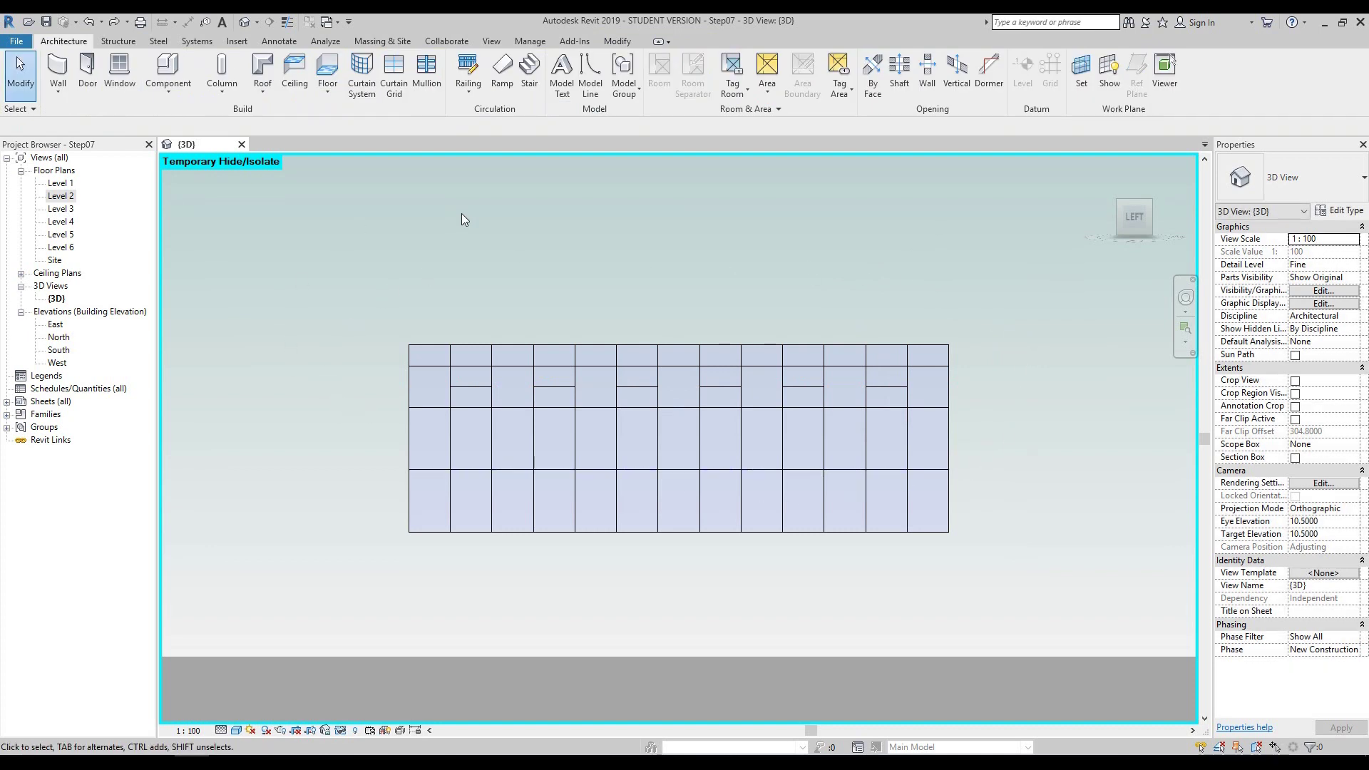
- Copy the interrupted grid line and the full manual line above it twice downward with Multiple, at 3.00 intervals
click(475, 386)
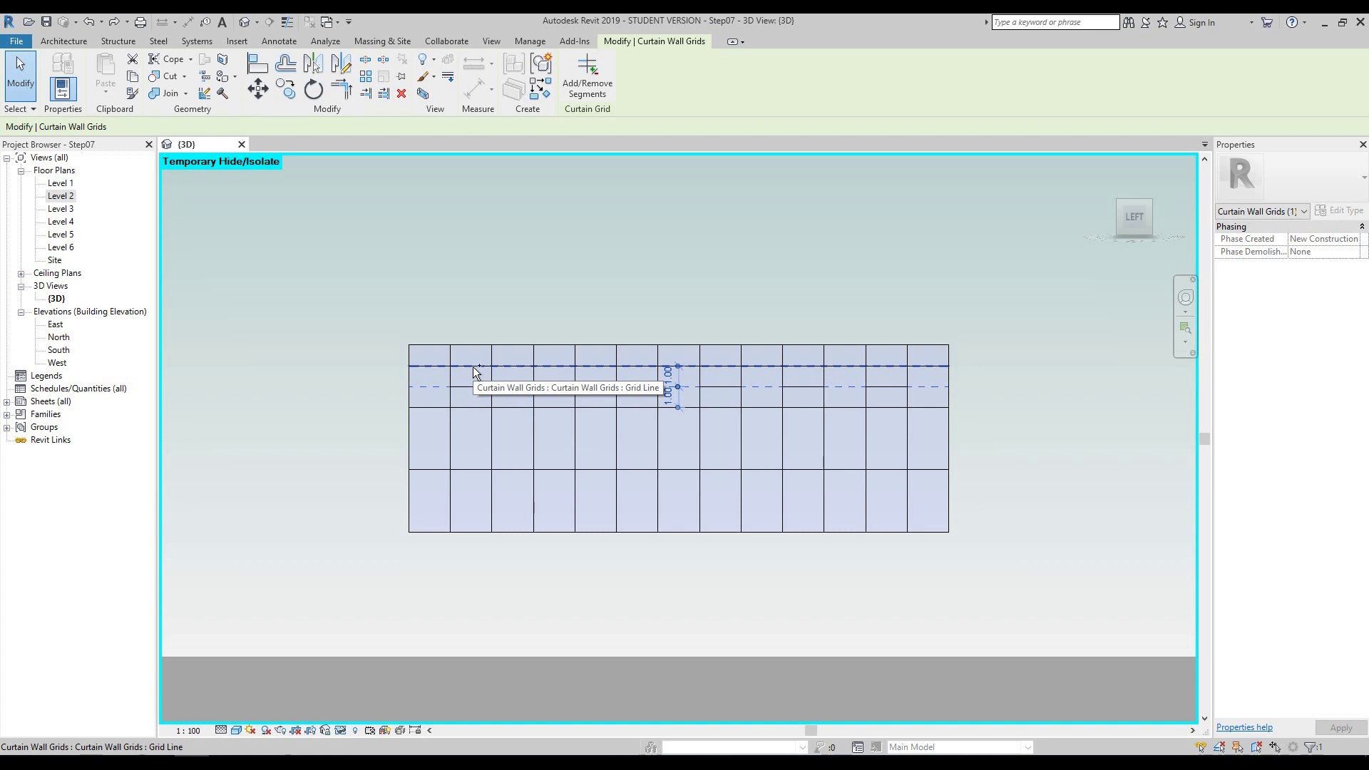
ctrl+click(475, 368)
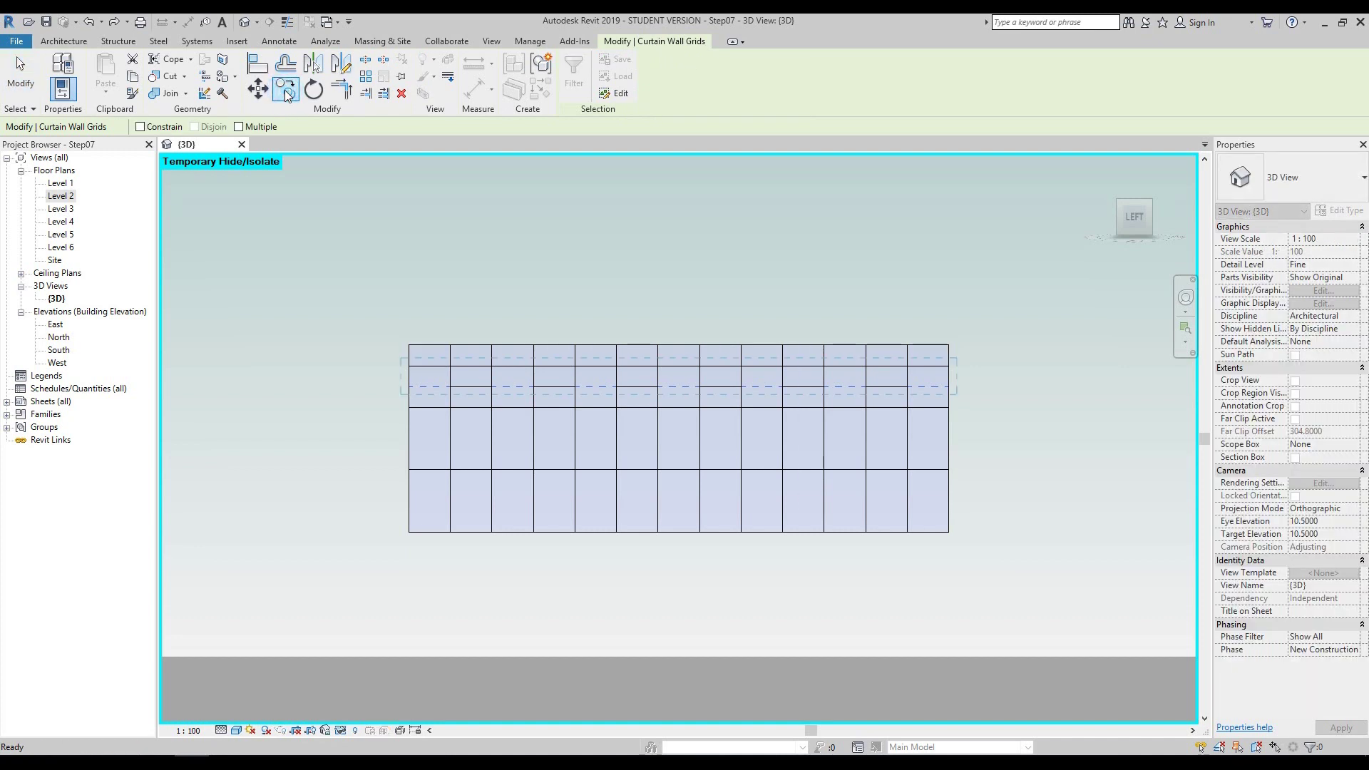
click(239, 129)
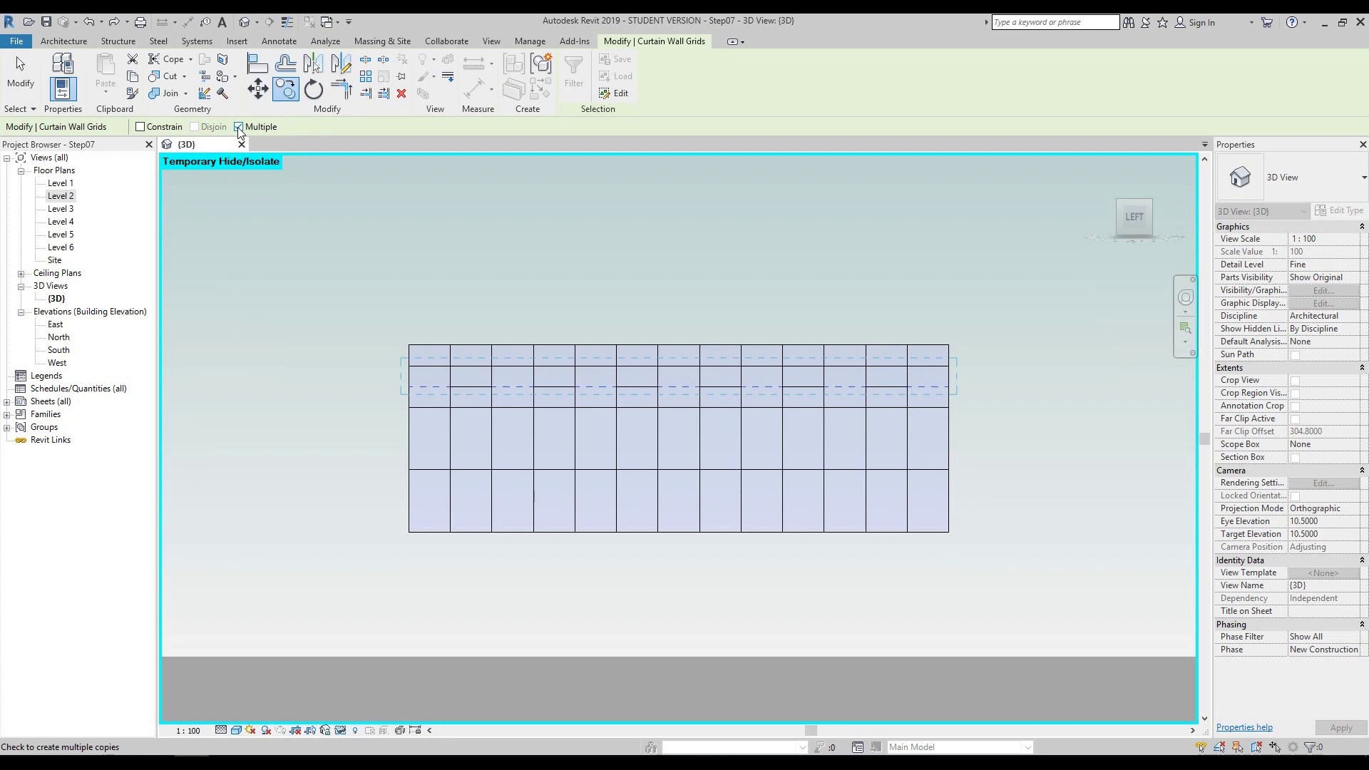
click(408, 344)
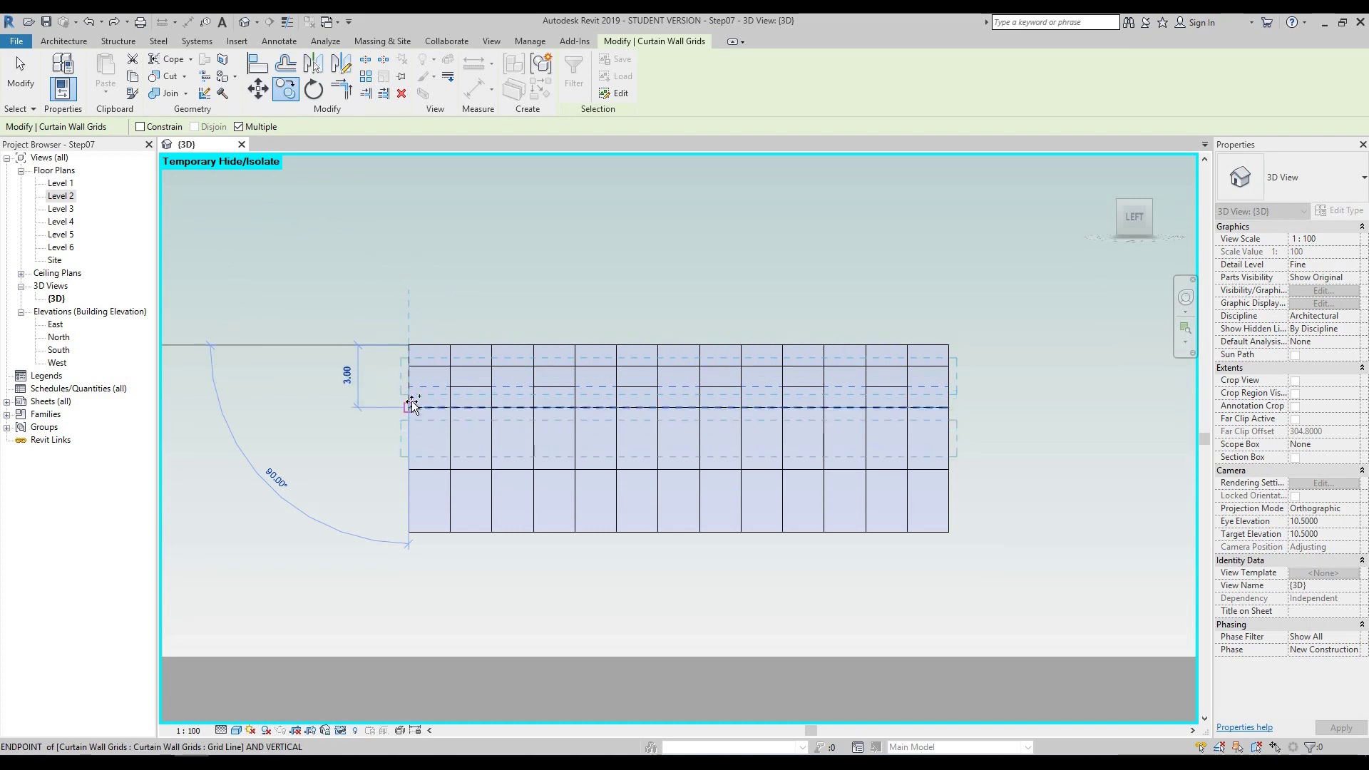
click(412, 403)
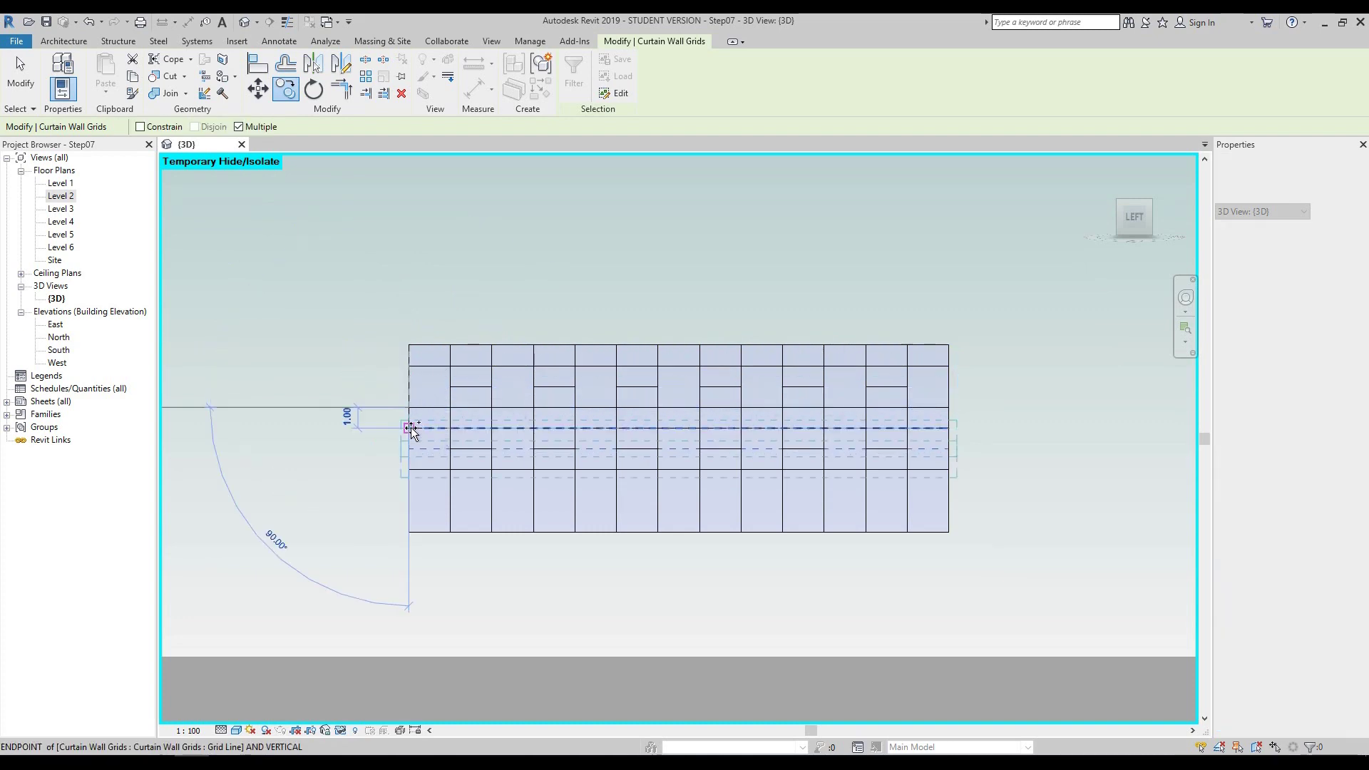
click(411, 469)
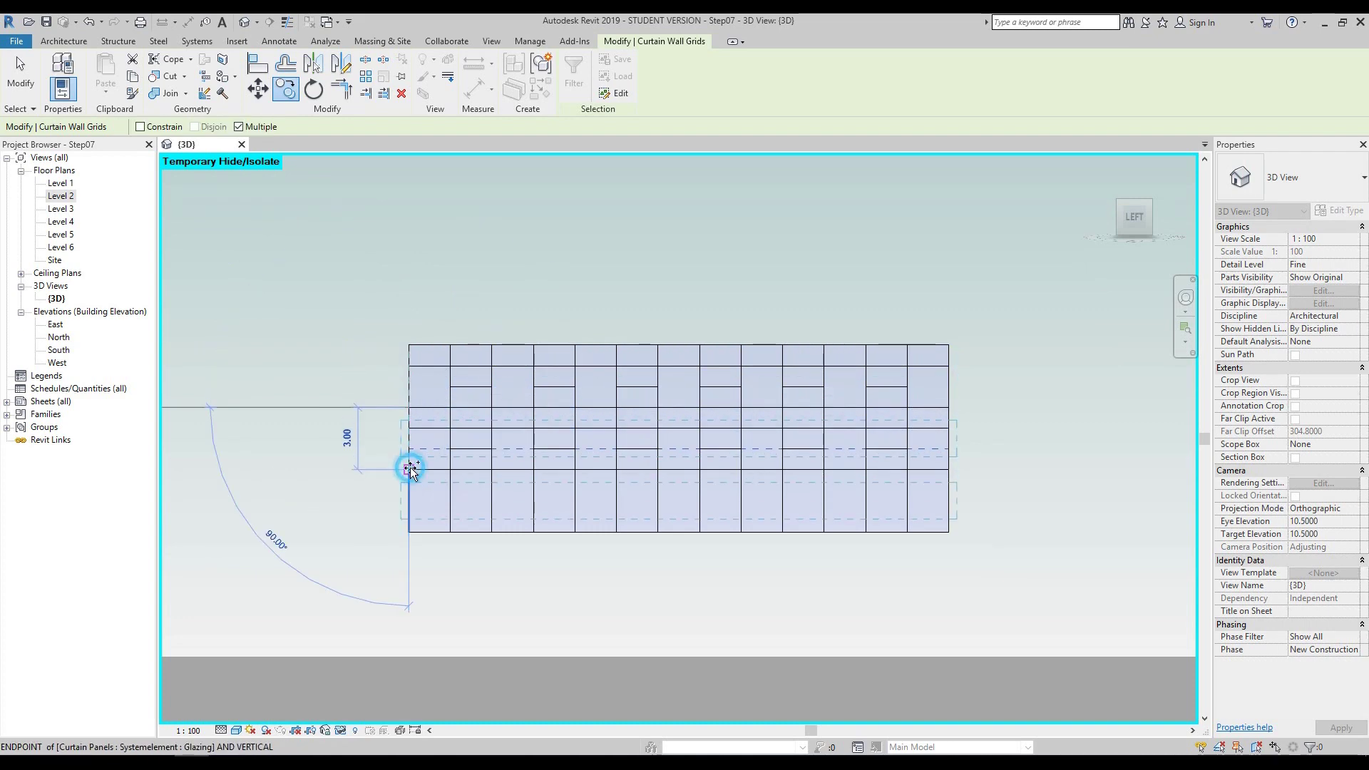
key(Escape)
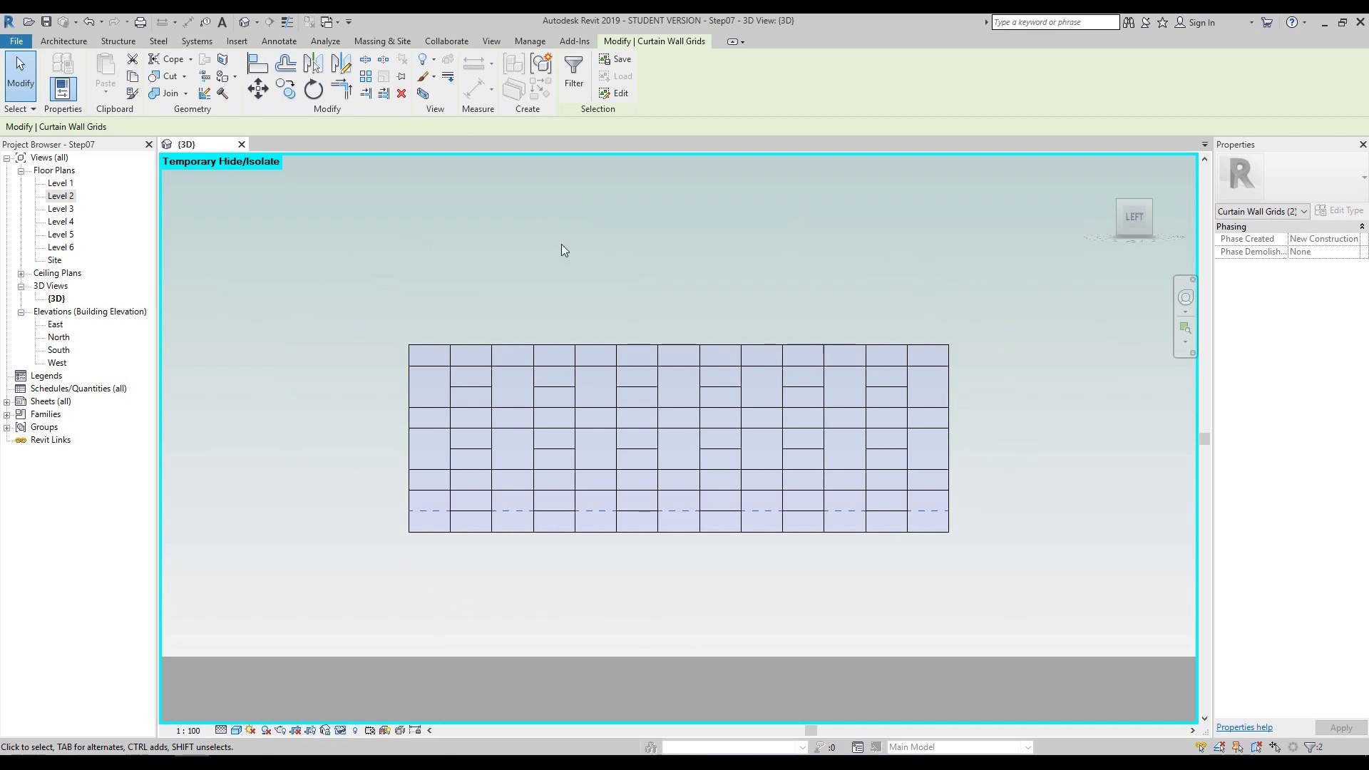
- Set the uppermost manual grid line's distance from the wall's upper edge to 0.6
click(438, 366)
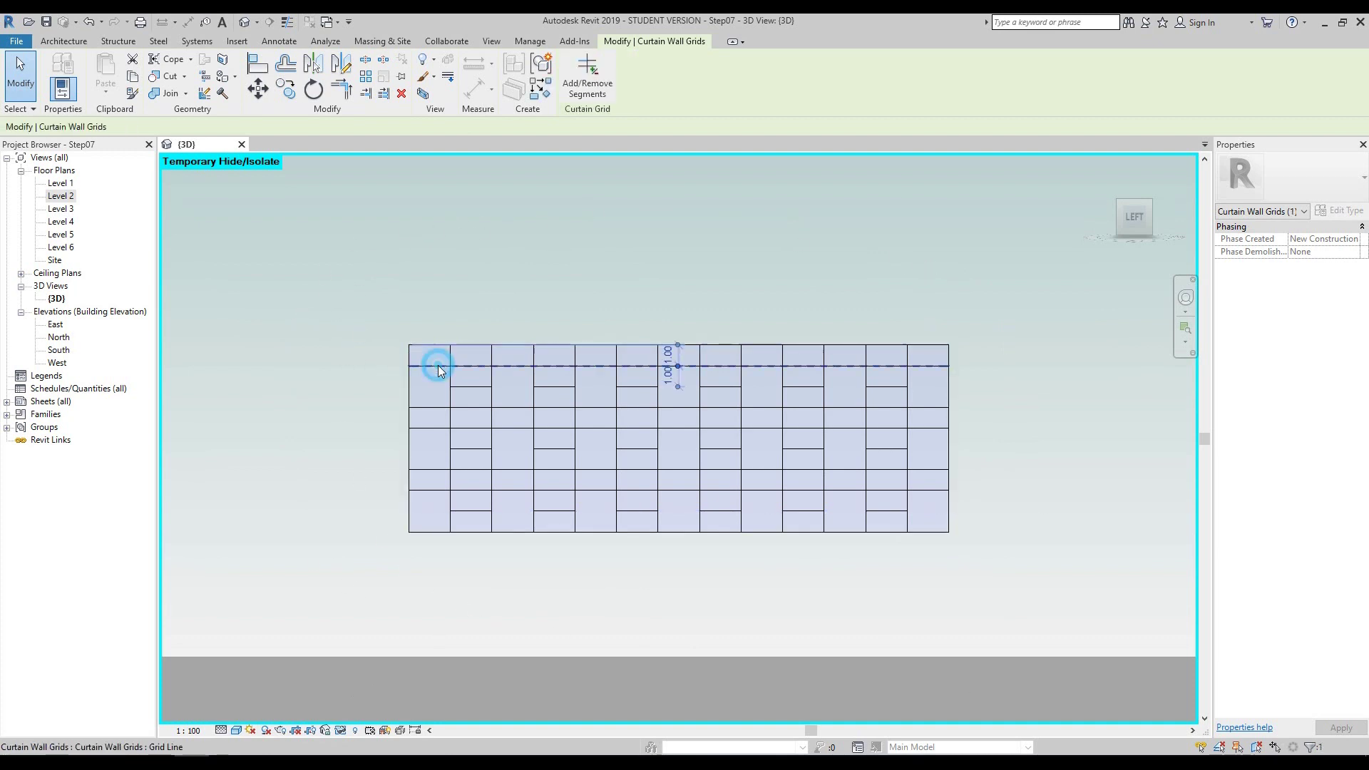
click(668, 354)
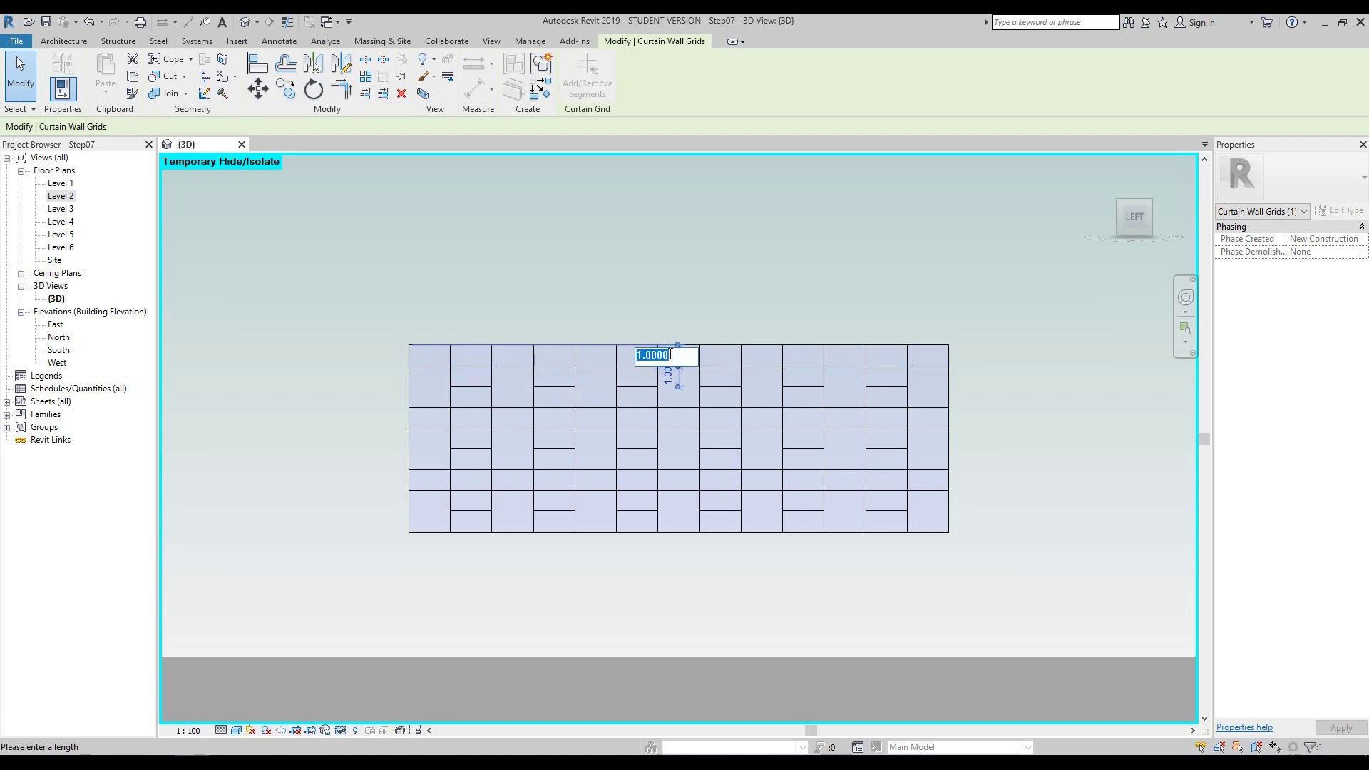
text(0.6)
key(Return)
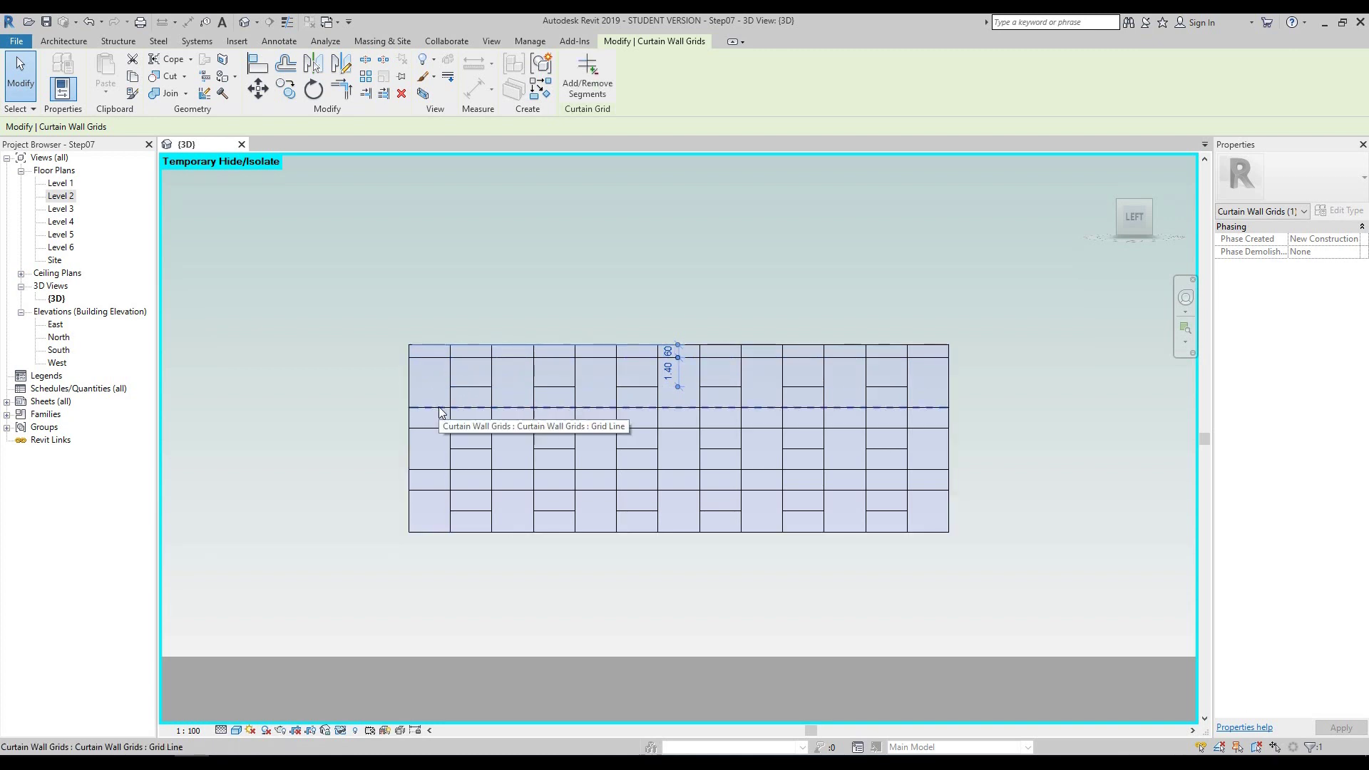
- Set the middle band's full-length copied grid line 0.6 below the type-driven horizontal line above it
click(427, 427)
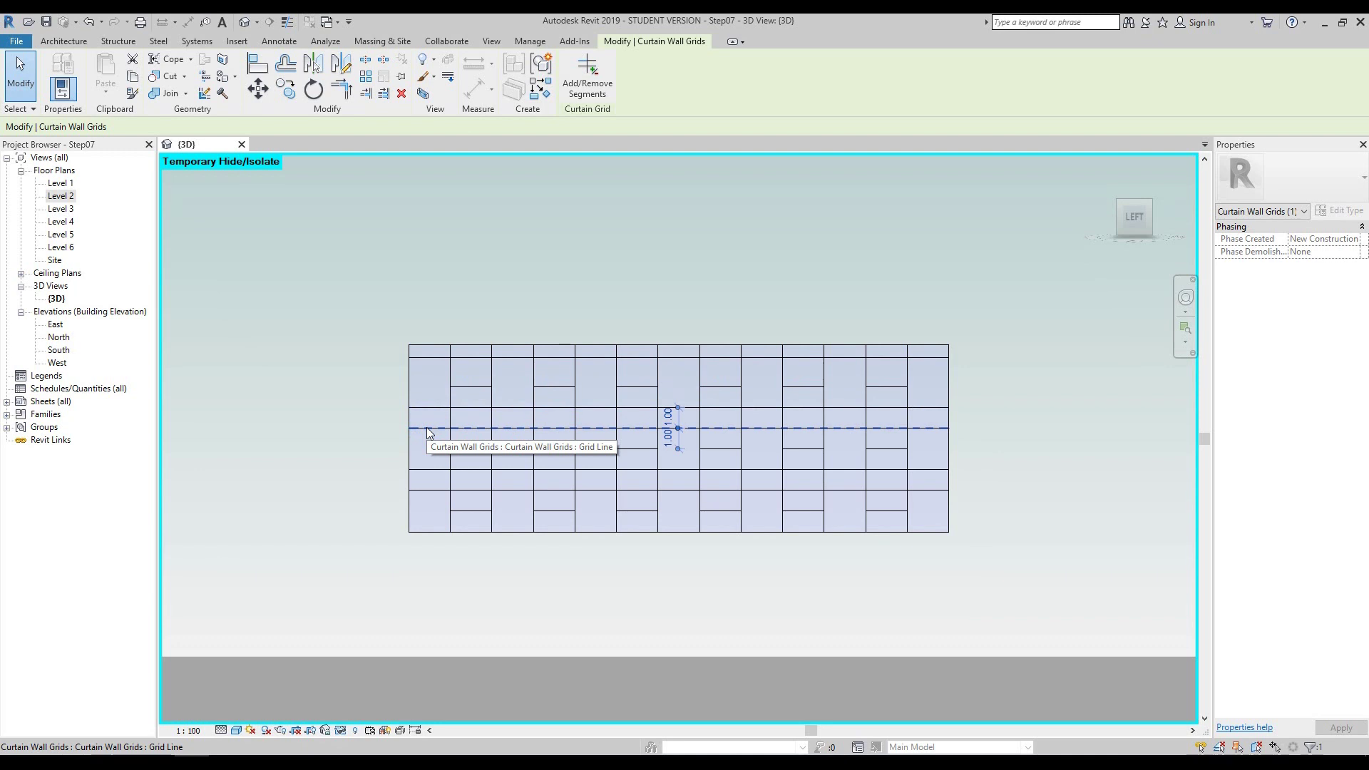
click(669, 417)
text(0.)
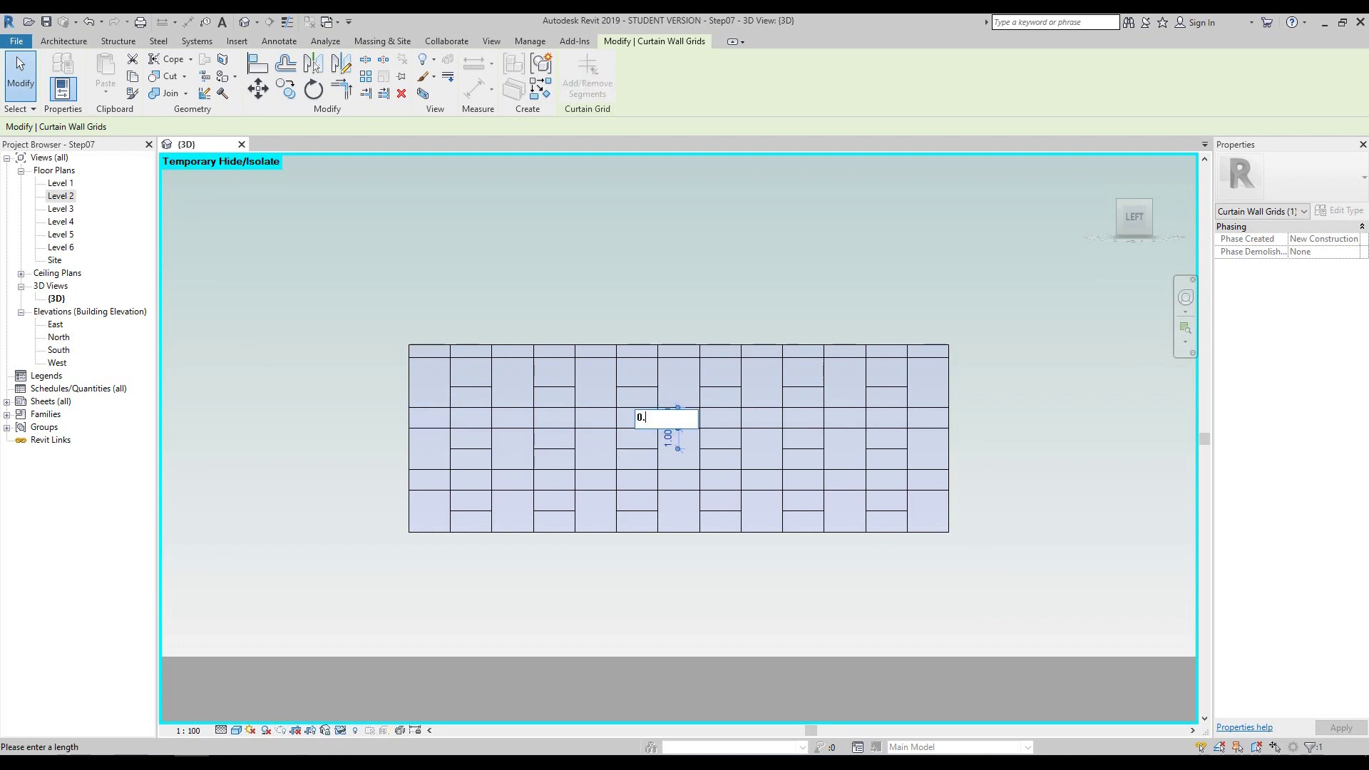
text(6)
key(Return)
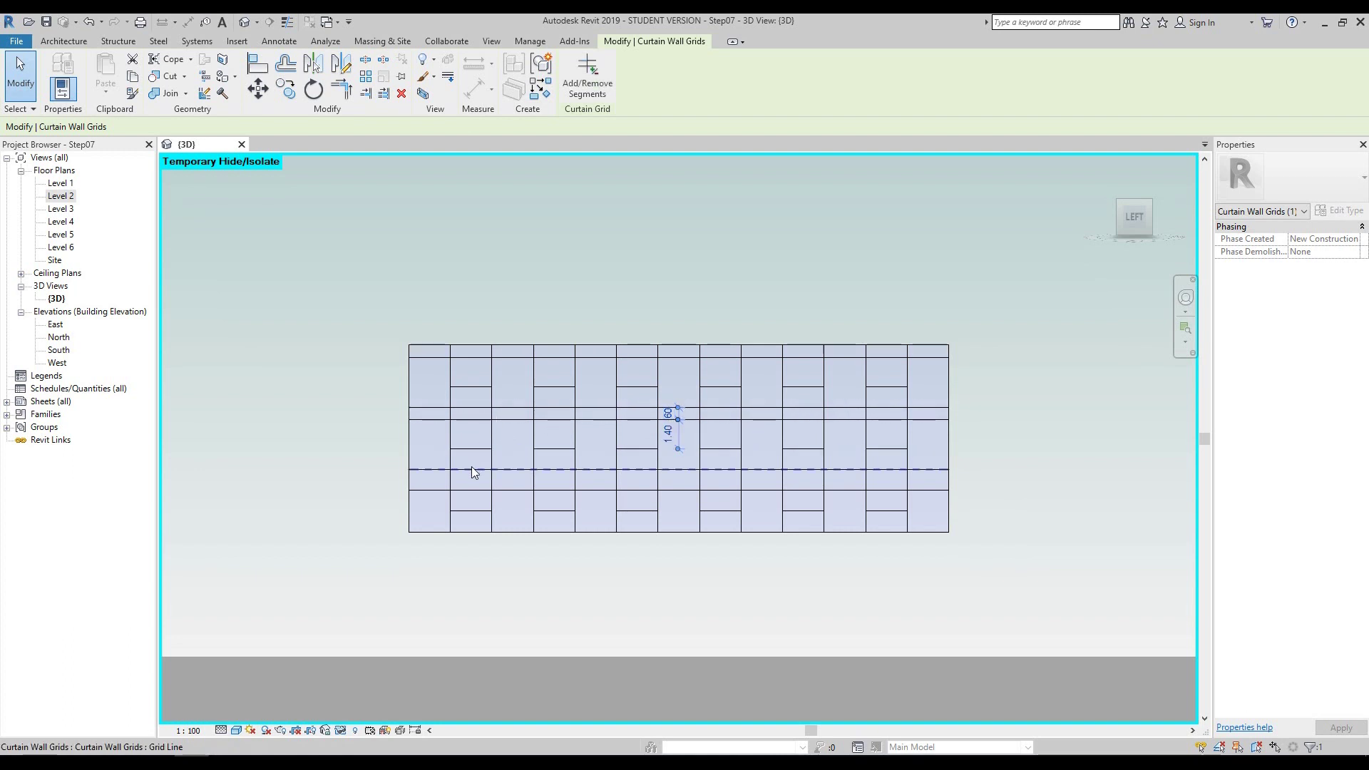
- Set the lowest band's full-length copied grid line 0.6 below the type-driven horizontal line above it
click(471, 489)
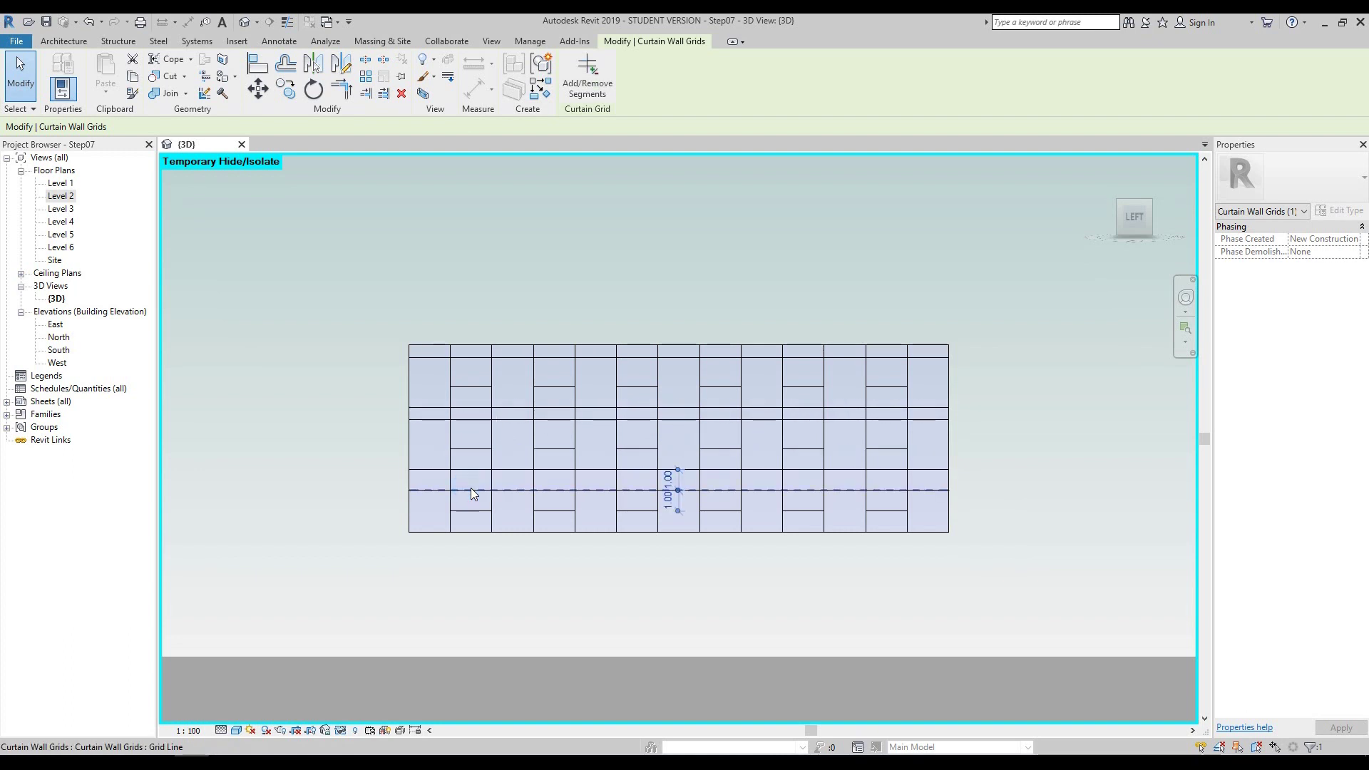
click(669, 479)
text(0.6)
key(Return)
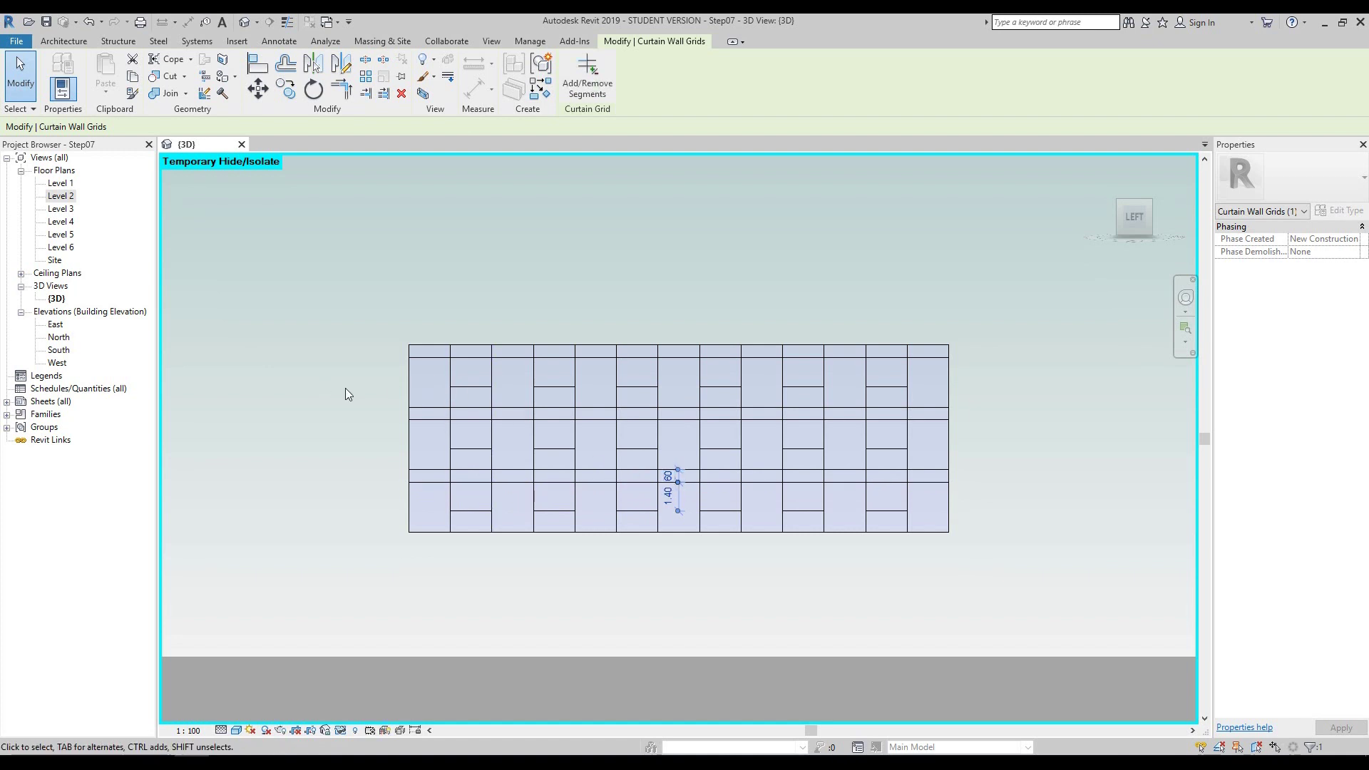
key(Escape)
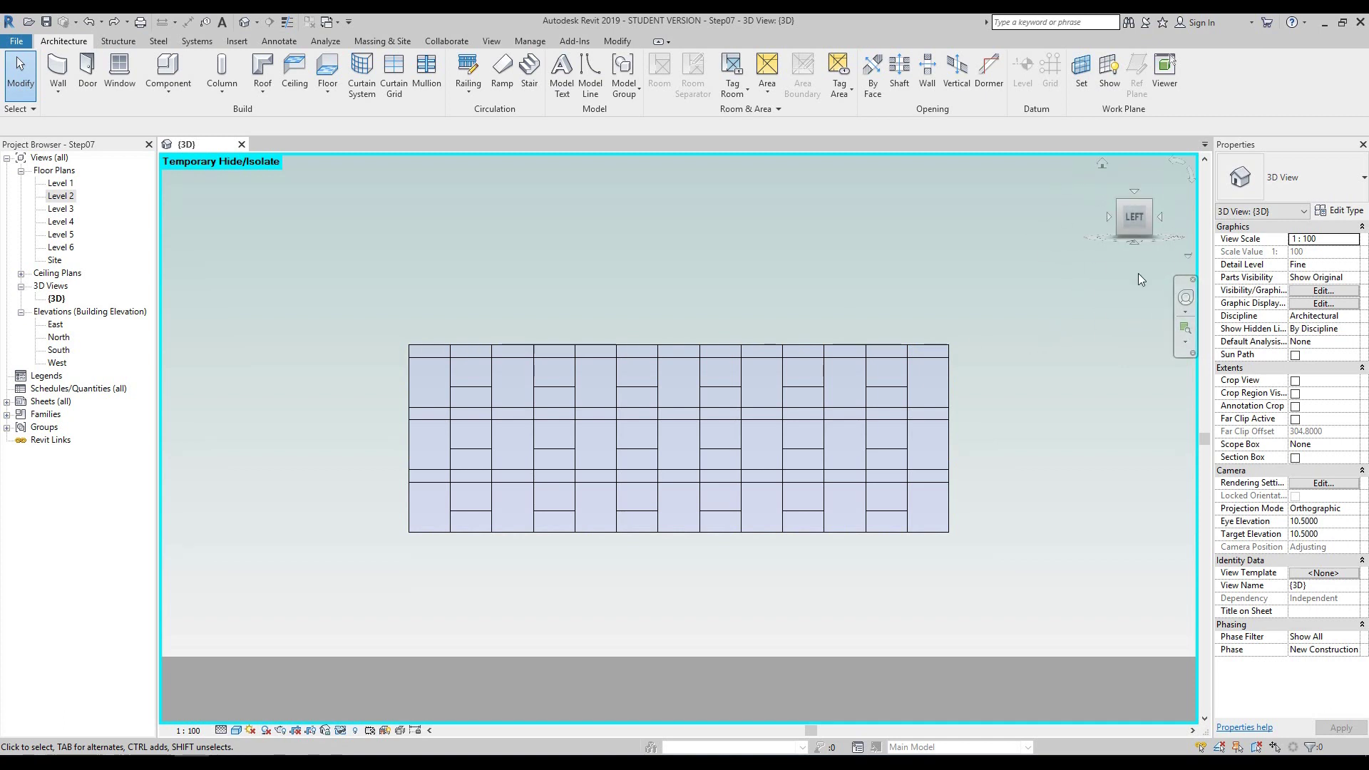
- Place Rectangular Mullion 50 x 150mm on all grid lines of the curtain wall from an isometric view
click(1149, 204)
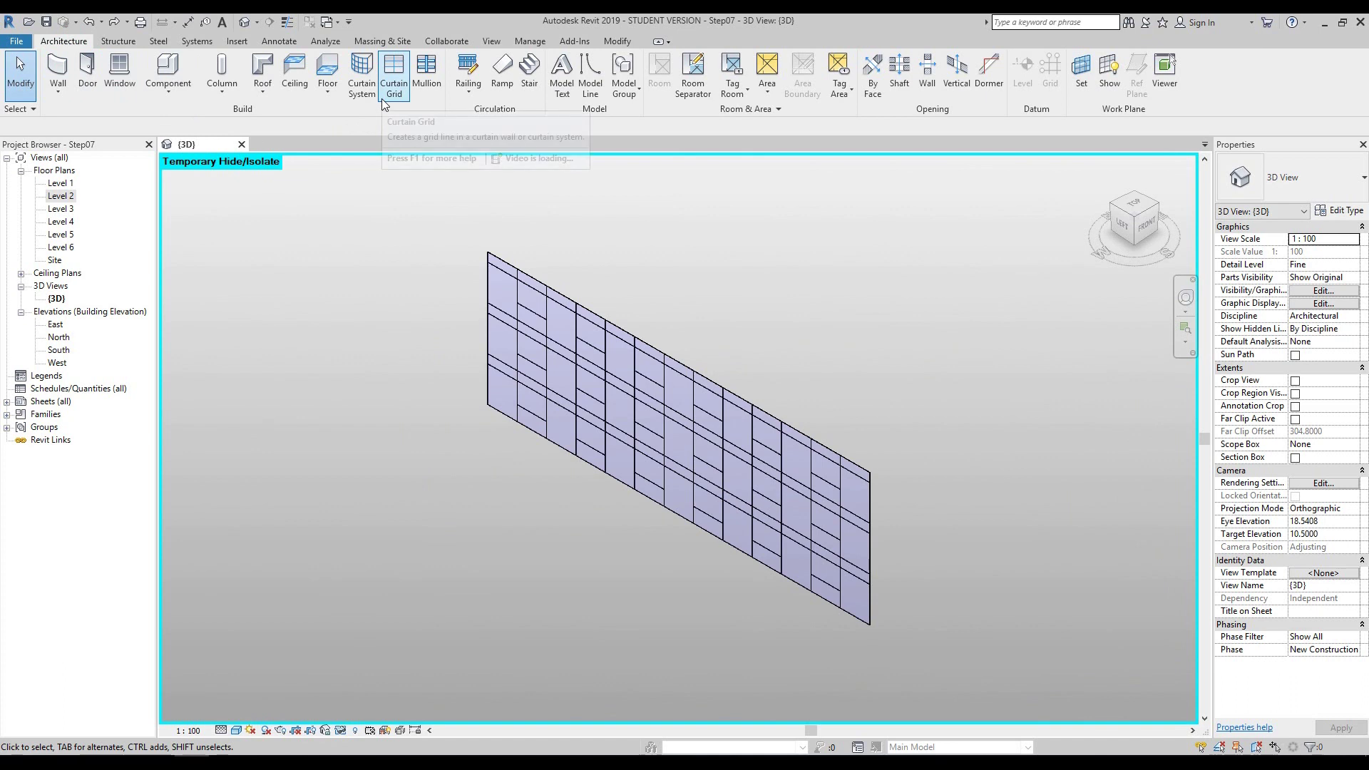
click(428, 75)
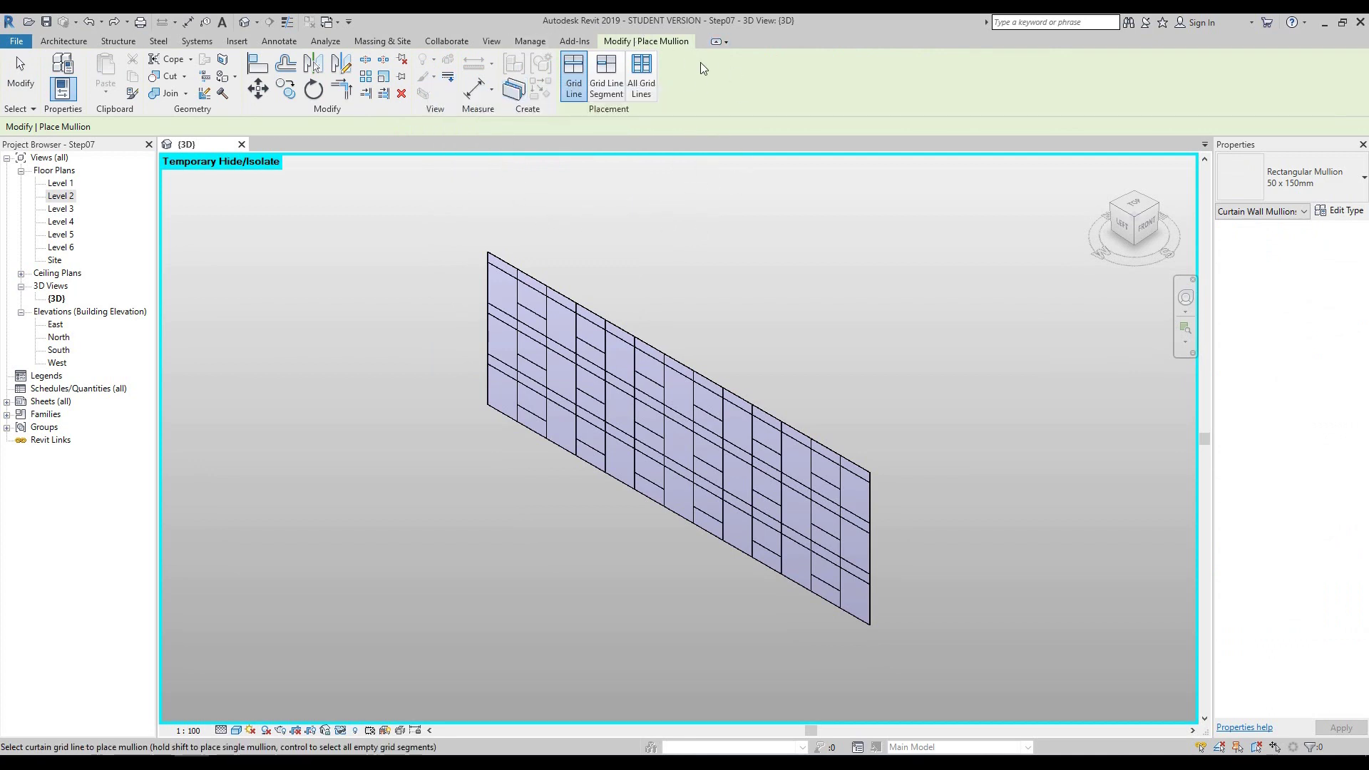
click(643, 68)
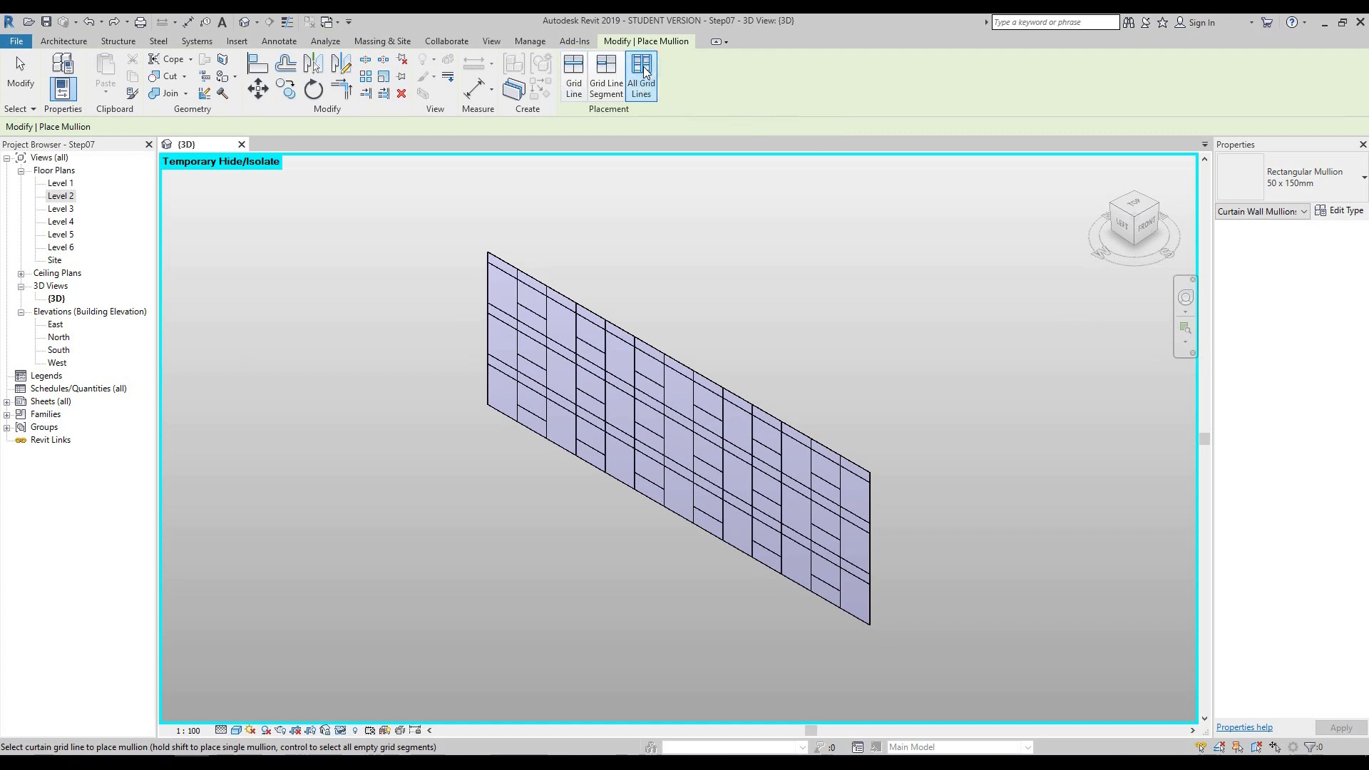
click(517, 267)
key(z)
key(f)
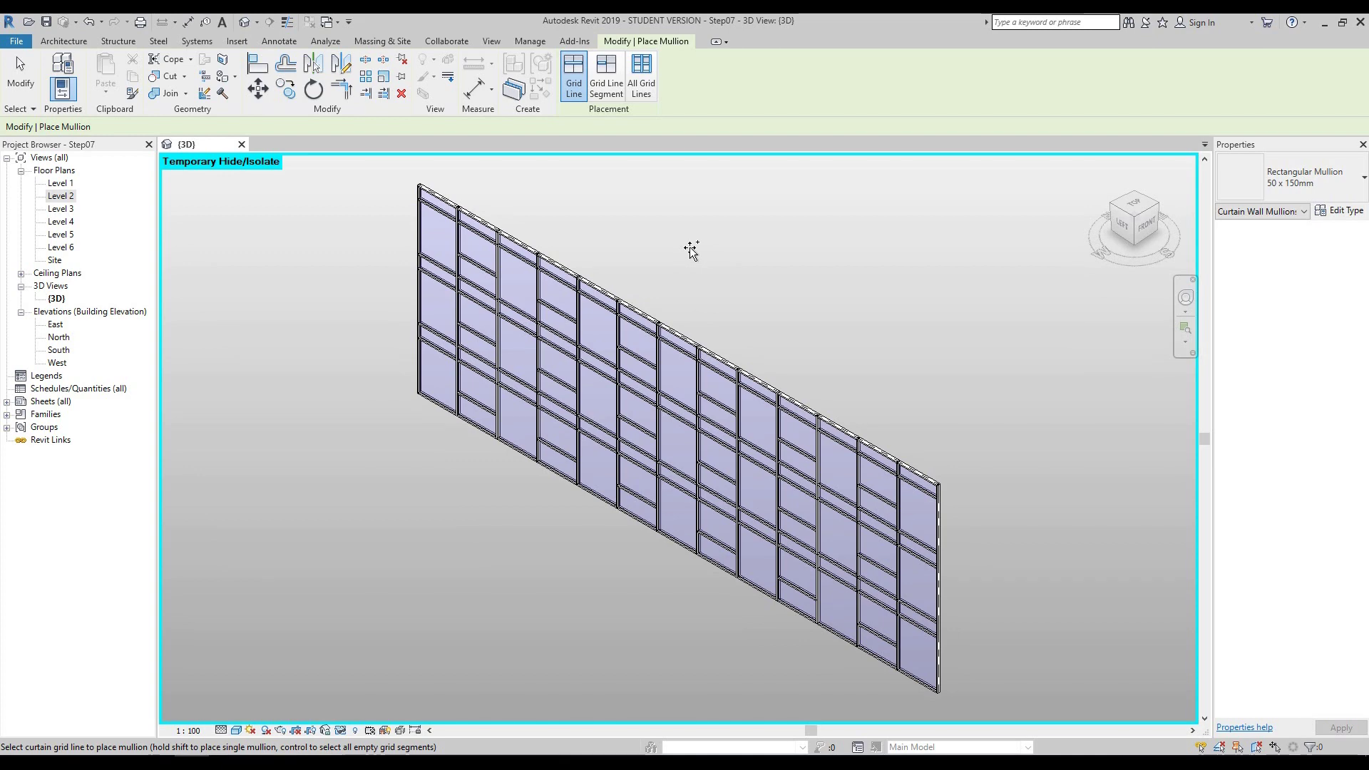
key(Escape)
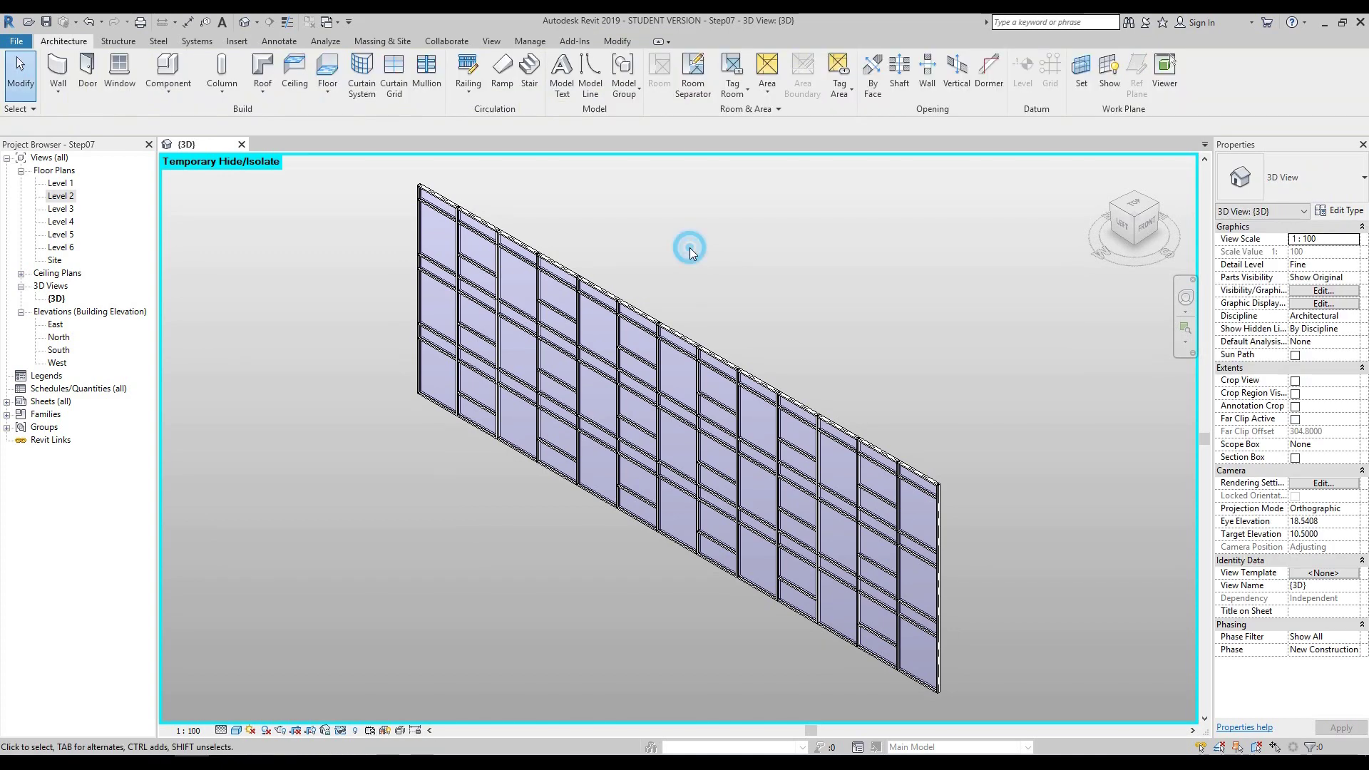
- Enable selecting elements by face for picking the curtain wall's panels
scroll(440, 231, up, 3)
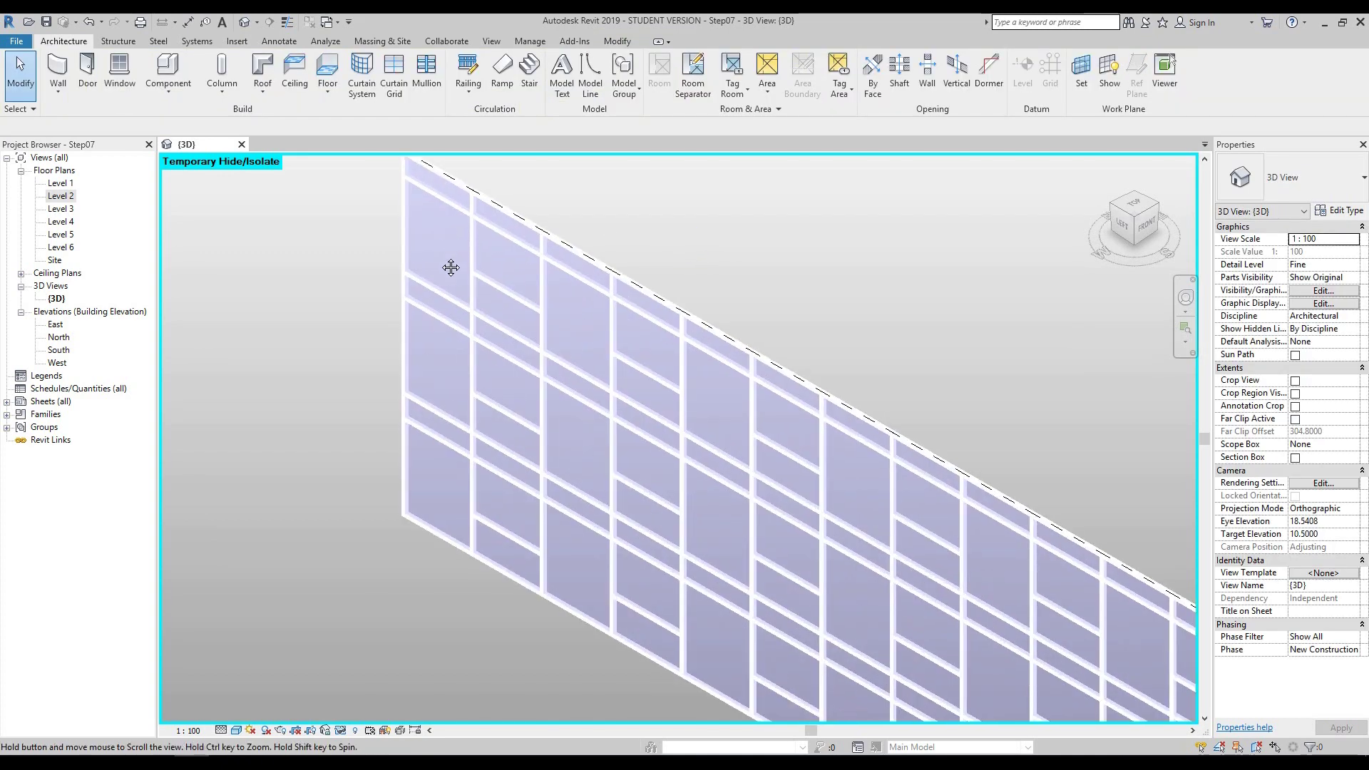
scroll(500, 373, down, 1)
scroll(528, 359, up, 2)
scroll(540, 457, down, 5)
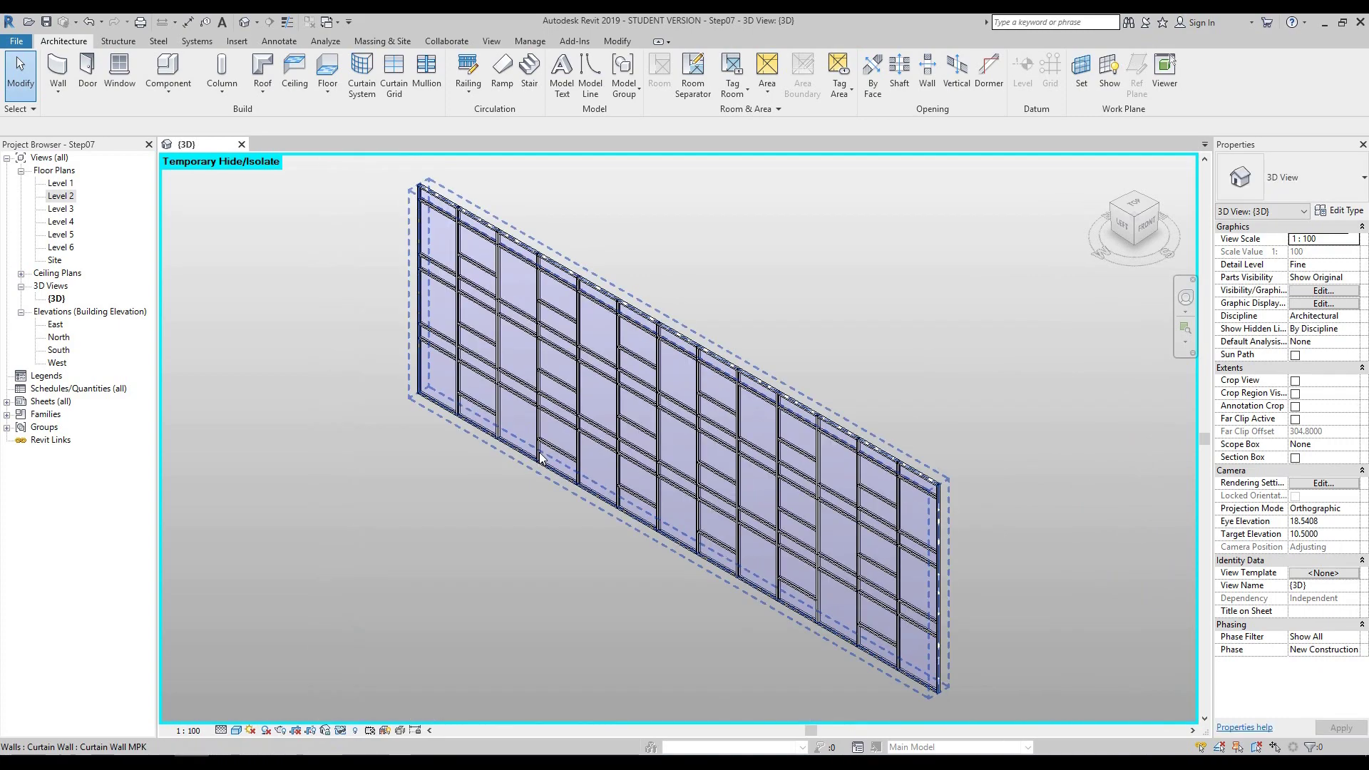
scroll(520, 425, up, 6)
middle_drag(520, 418, 504, 431)
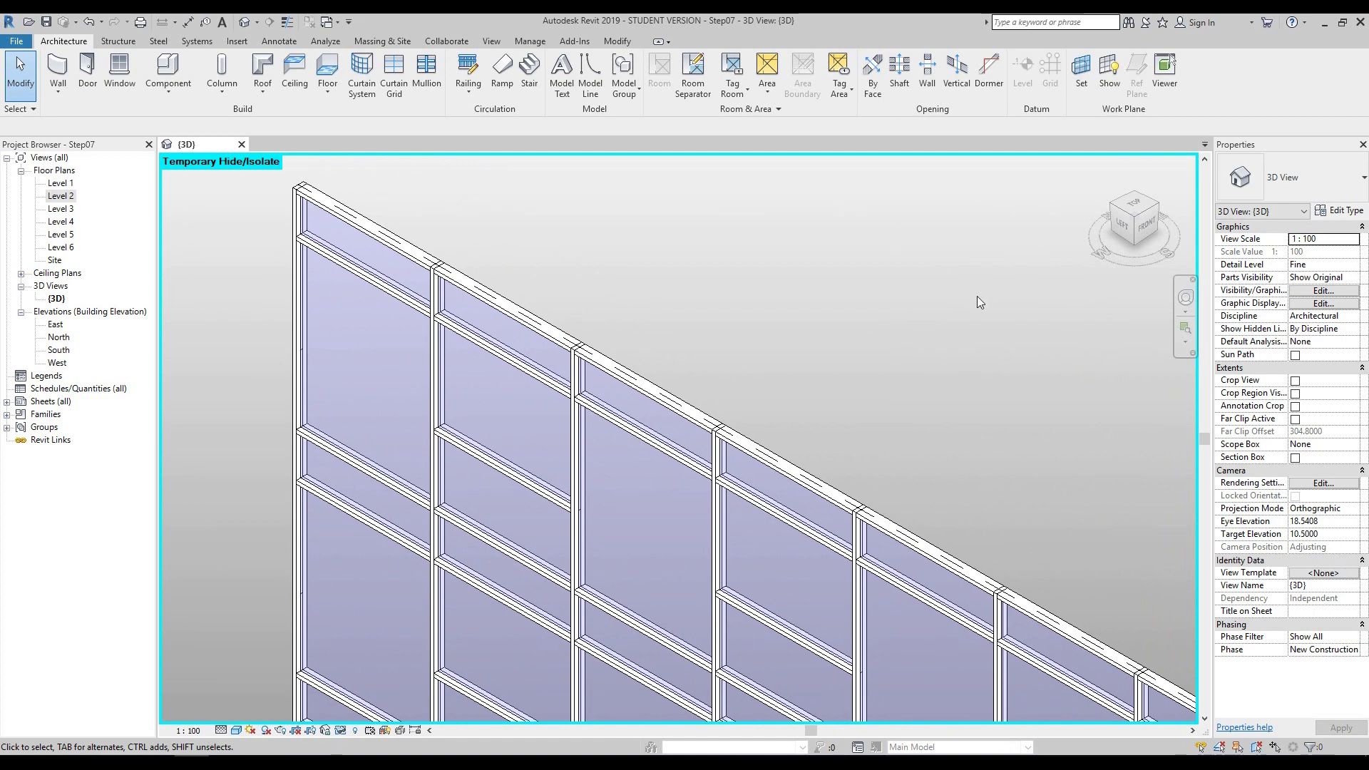
click(1257, 749)
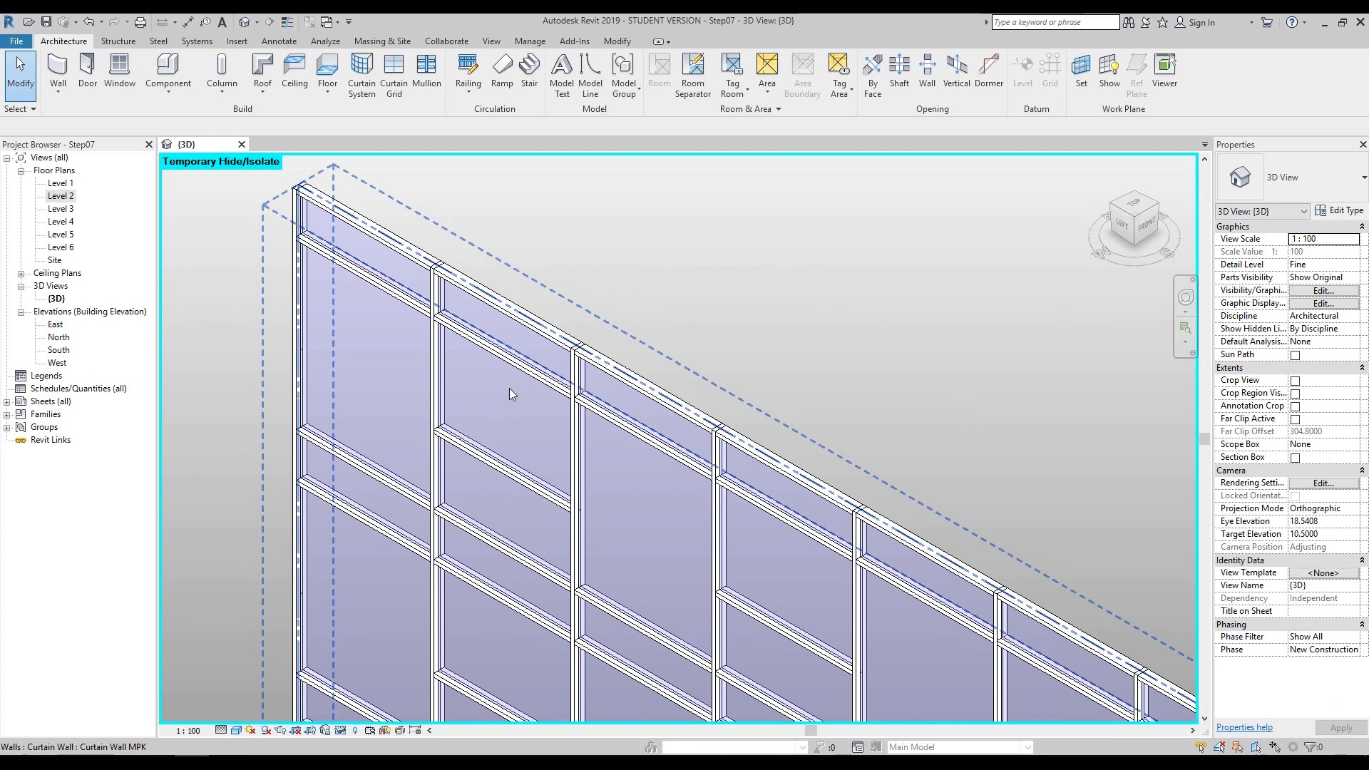
- Select all curtain panels along the horizontal grid of the large upper glazing panel in the second bay from the wall's left end
key(Tab)
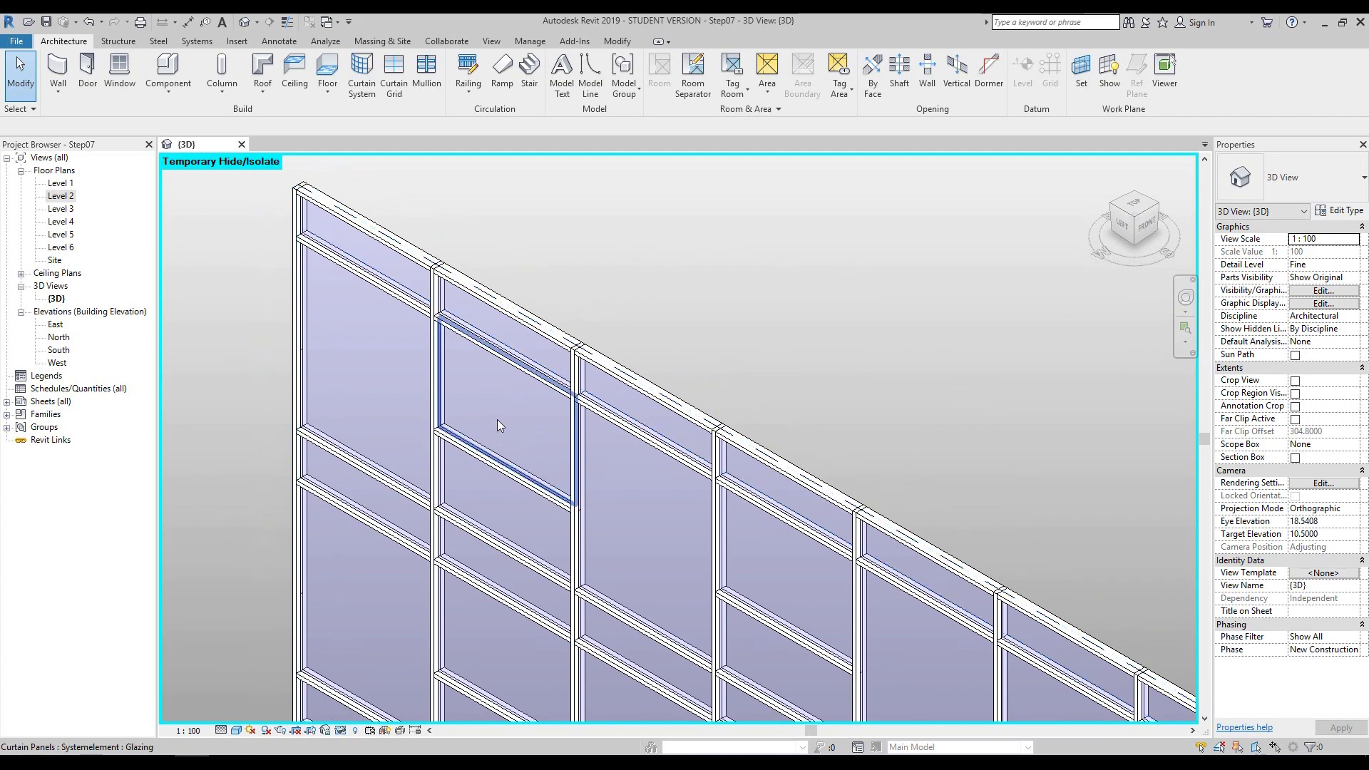
click(498, 421)
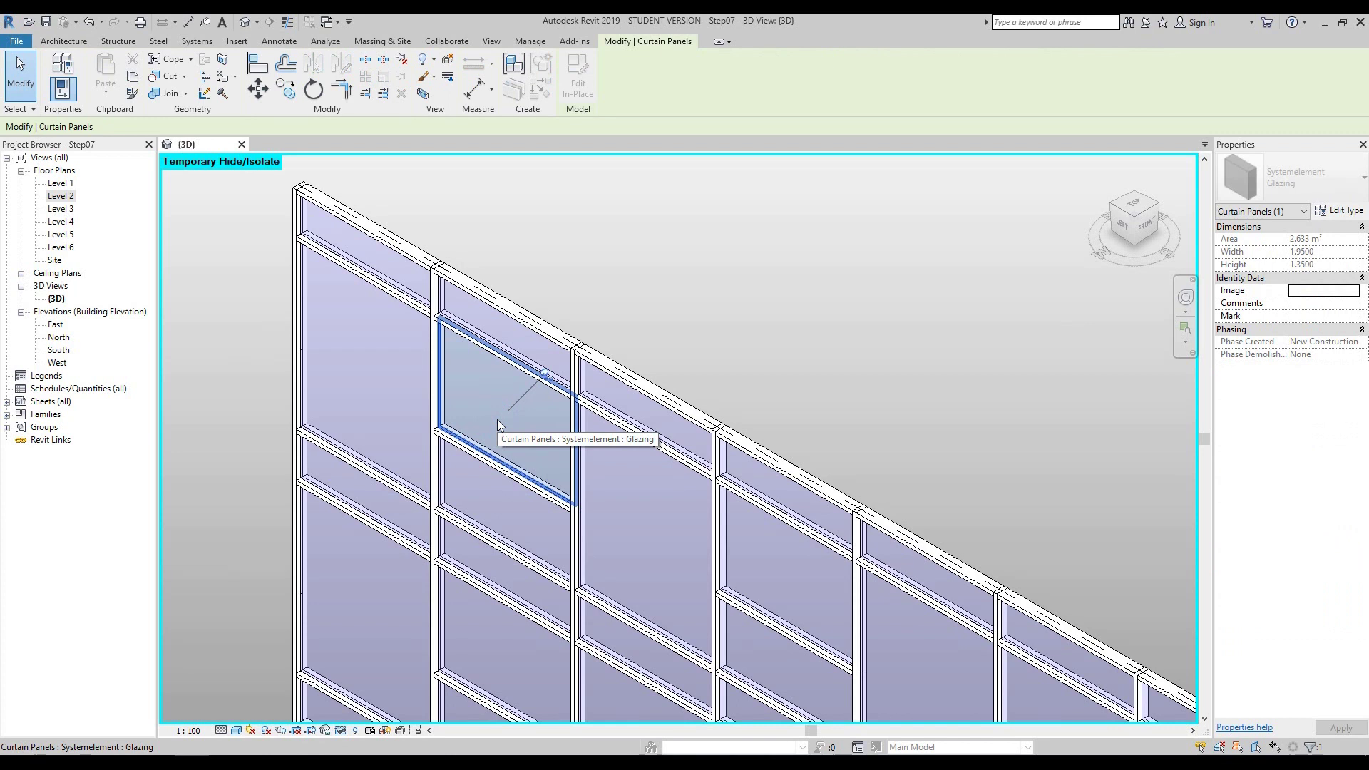
right_click(498, 420)
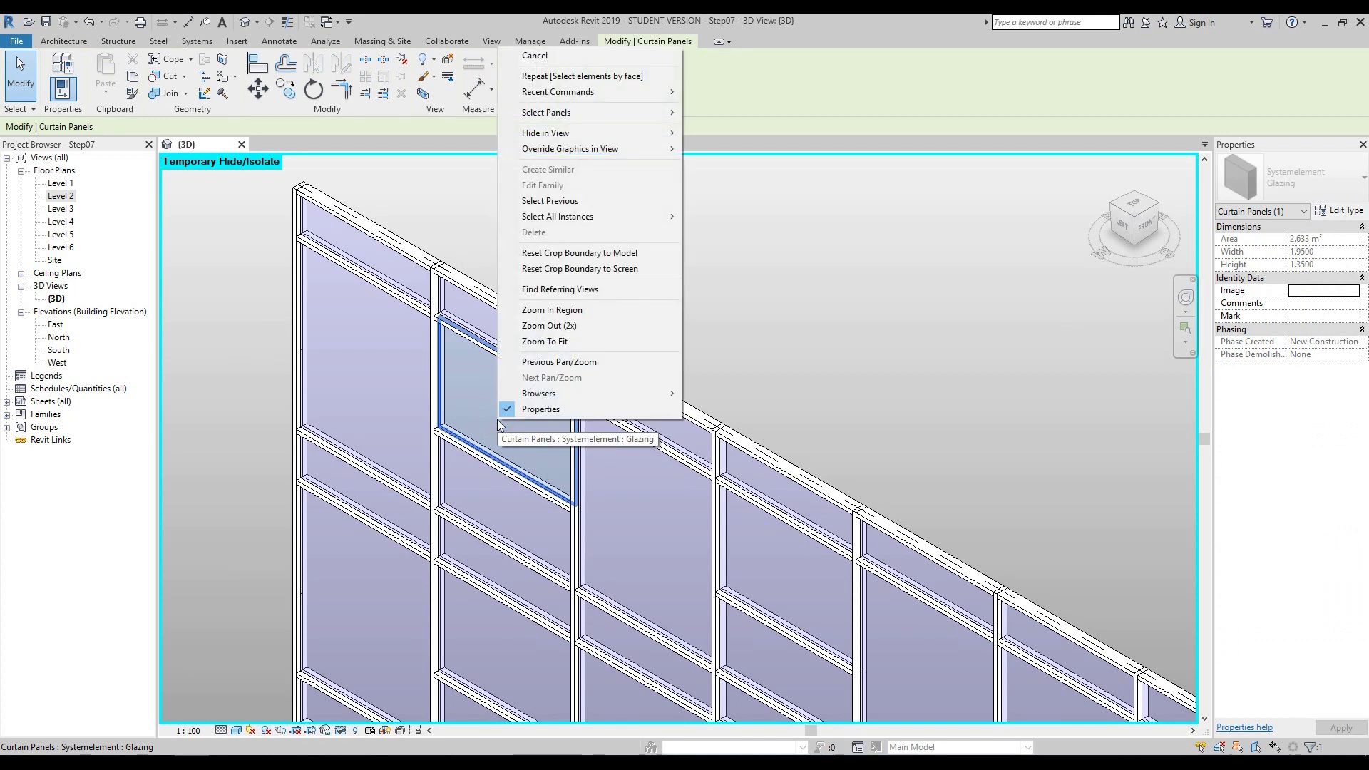
mouse_move(570, 114)
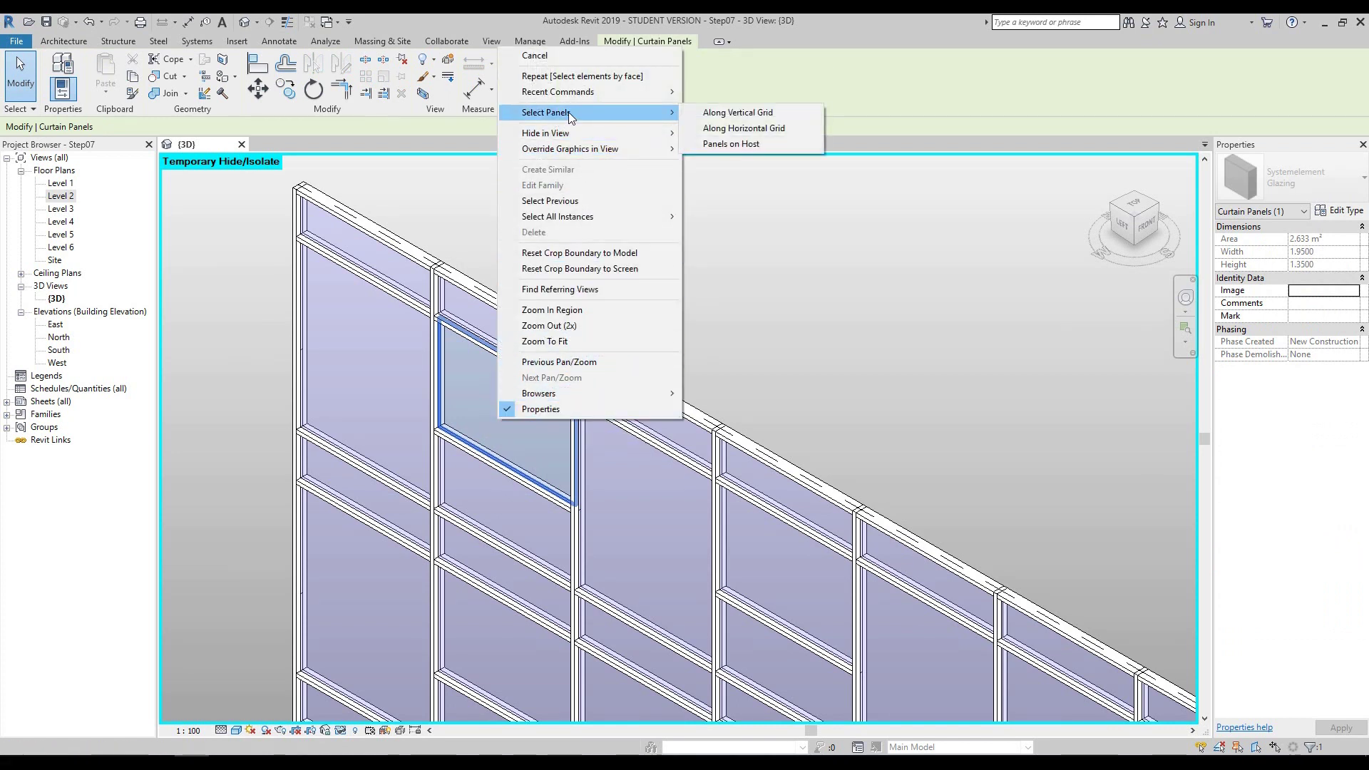
click(749, 135)
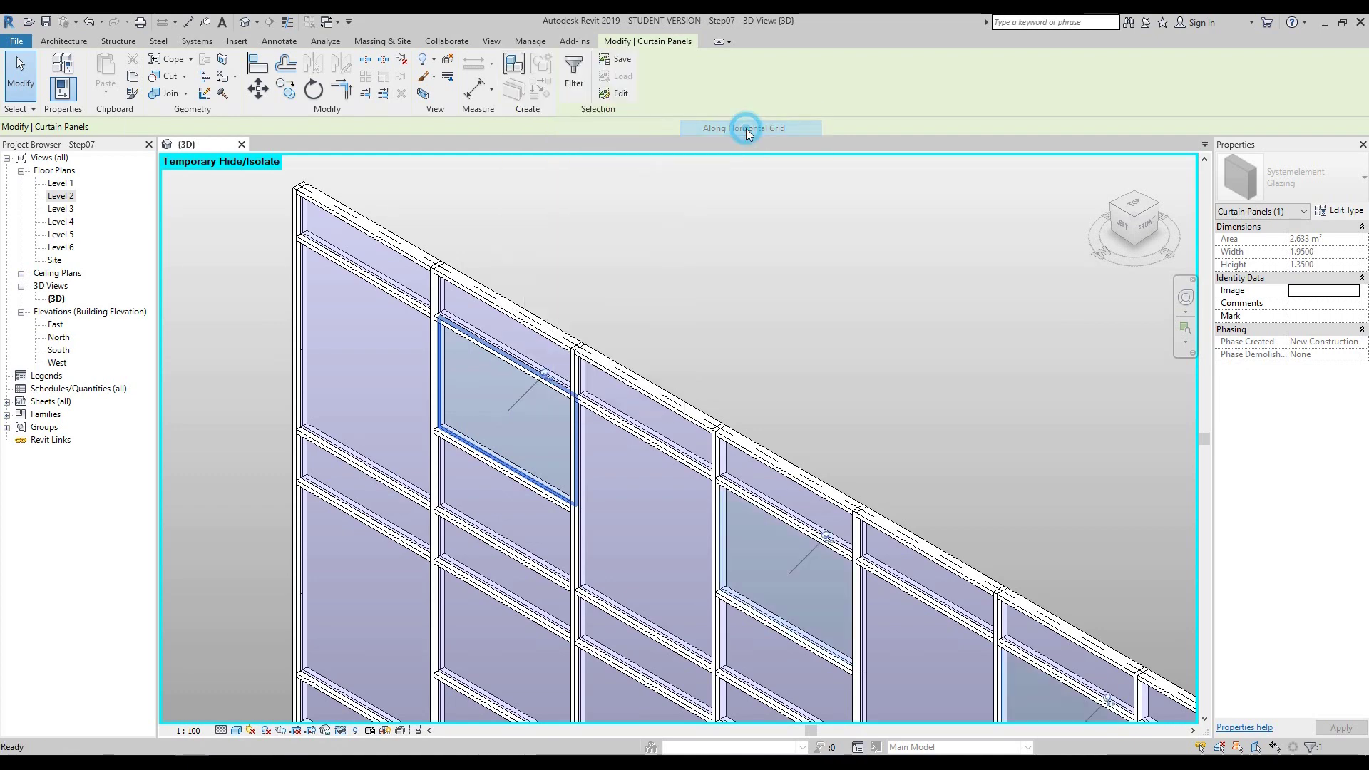
scroll(743, 311, down, 4)
scroll(743, 311, down, 3)
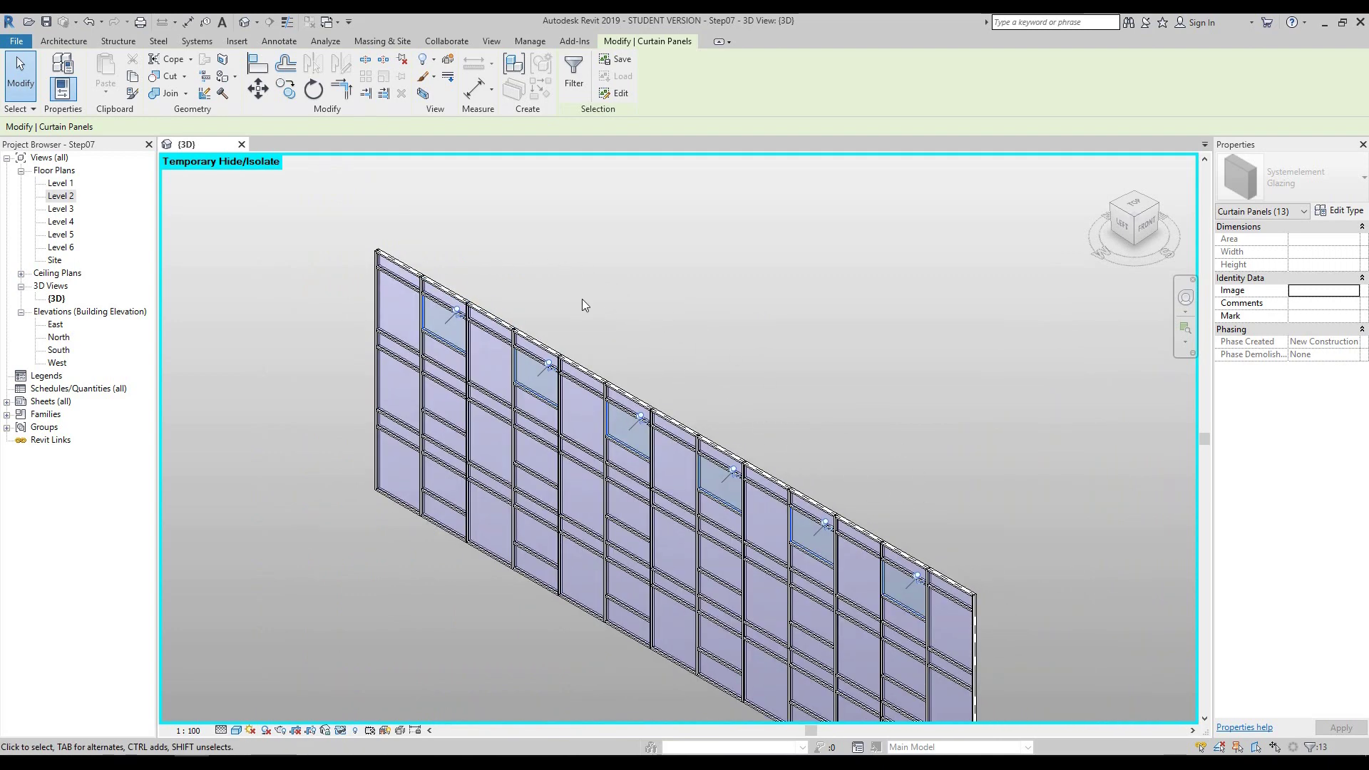
- Unpin the selected row of upper glazing panels so their type can be changed
scroll(581, 299, up, 2)
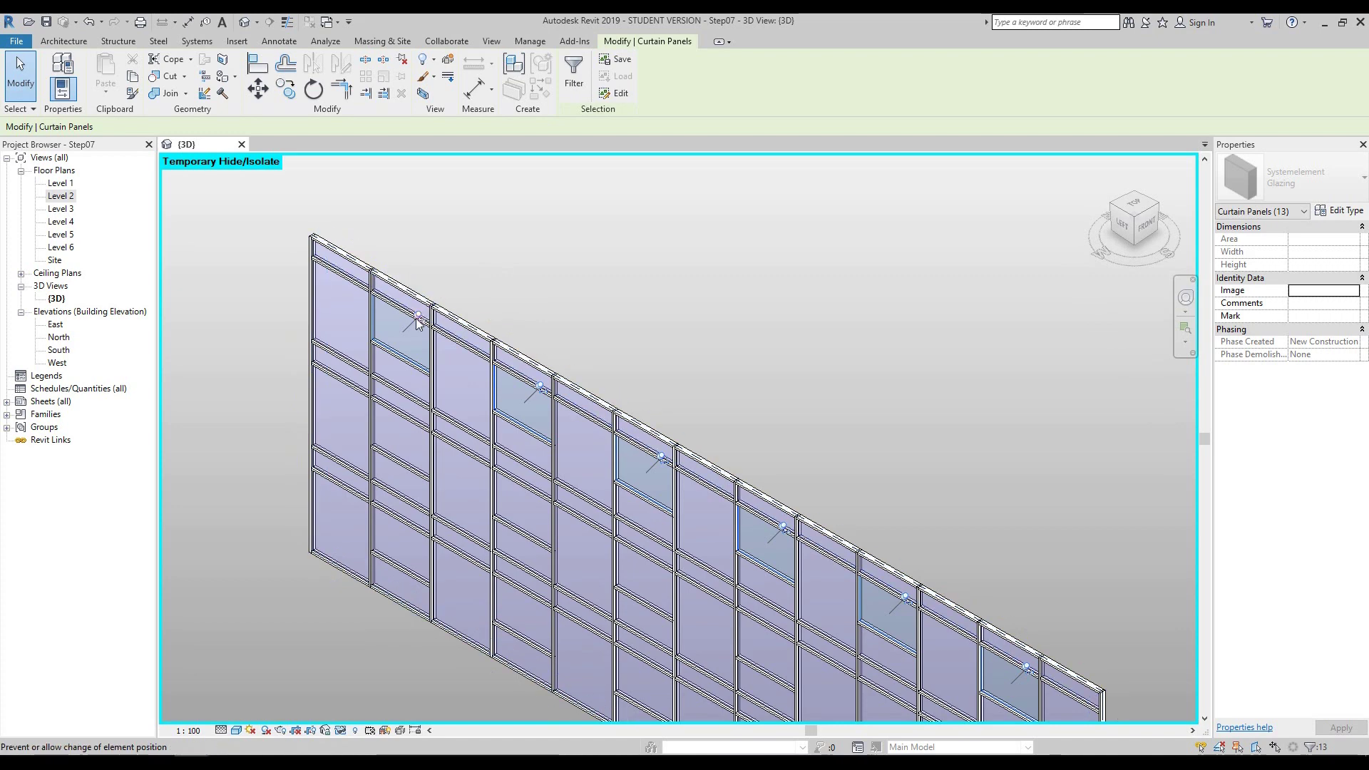
scroll(556, 272, down, 1)
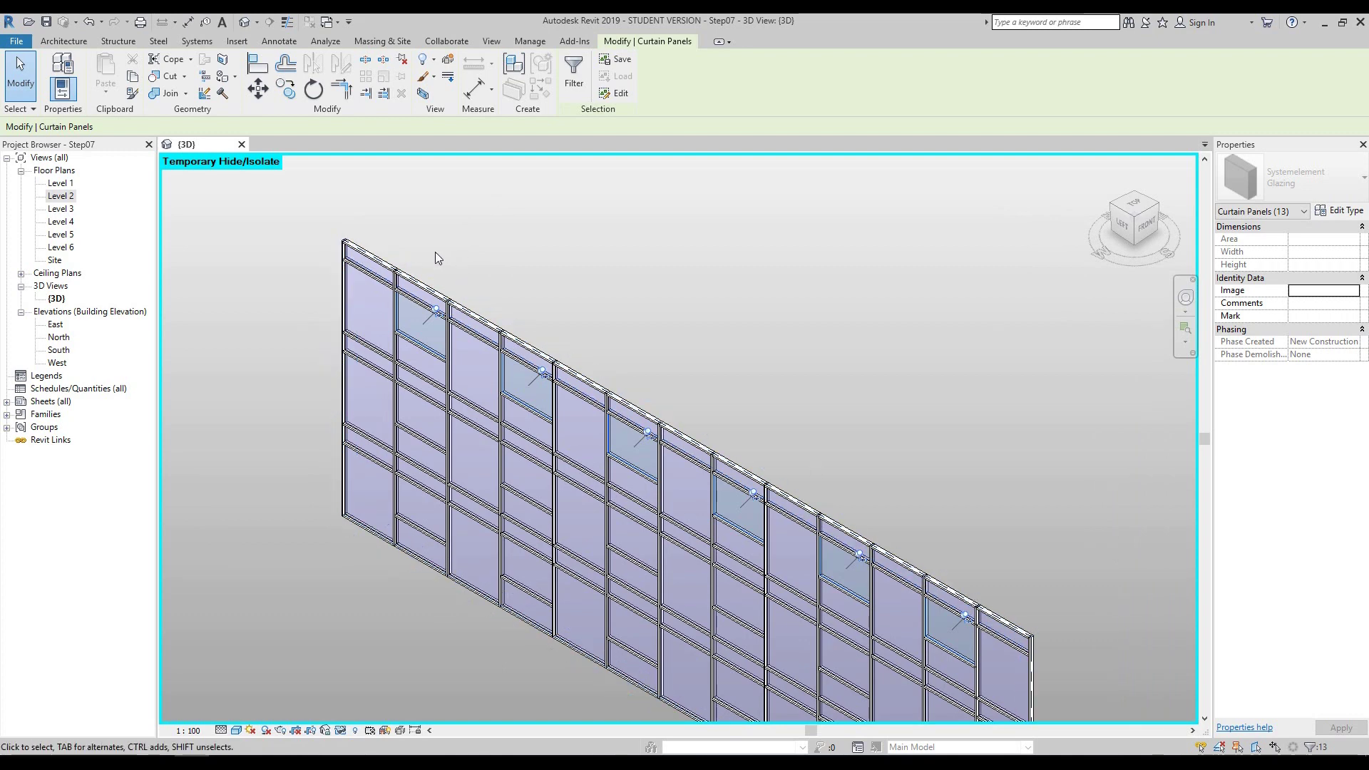
scroll(436, 251, up, 2)
middle_drag(435, 251, 608, 263)
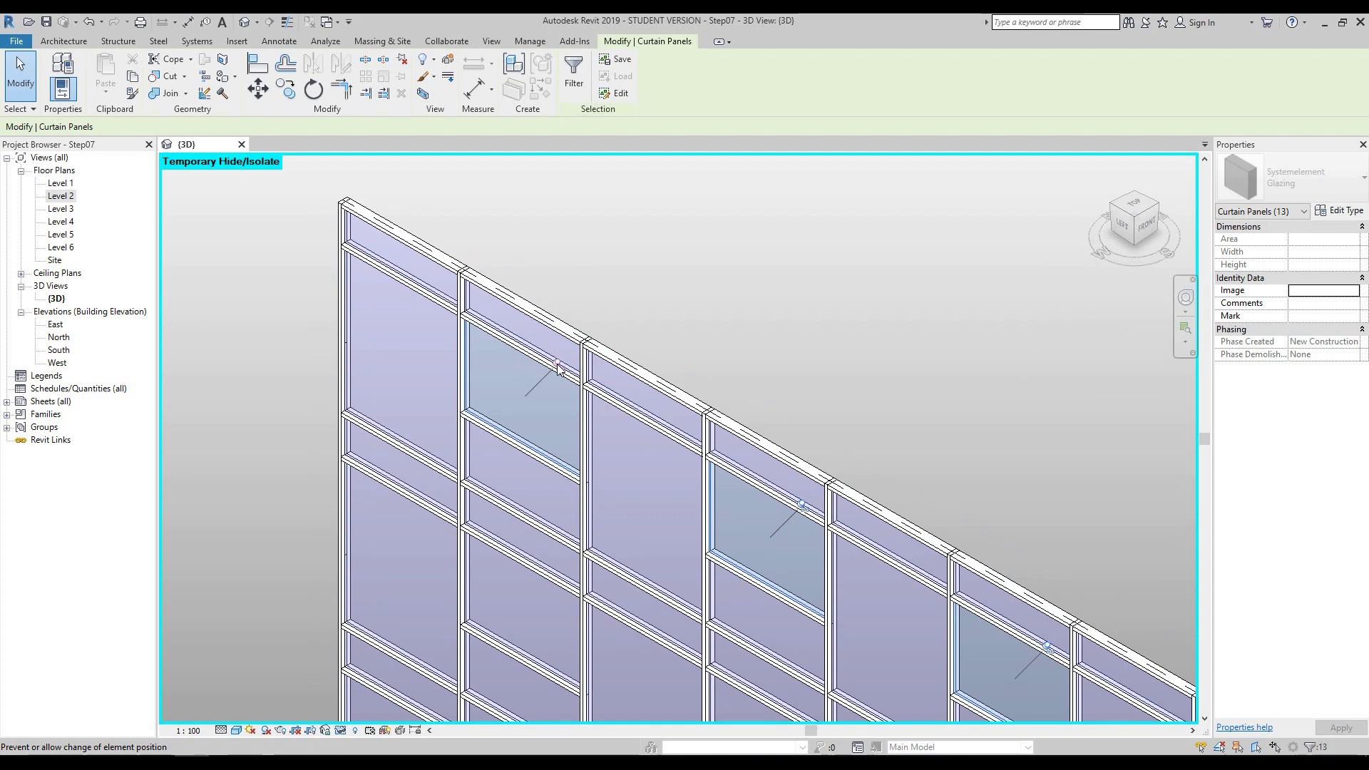
scroll(499, 246, down, 2)
middle_drag(726, 278, 602, 221)
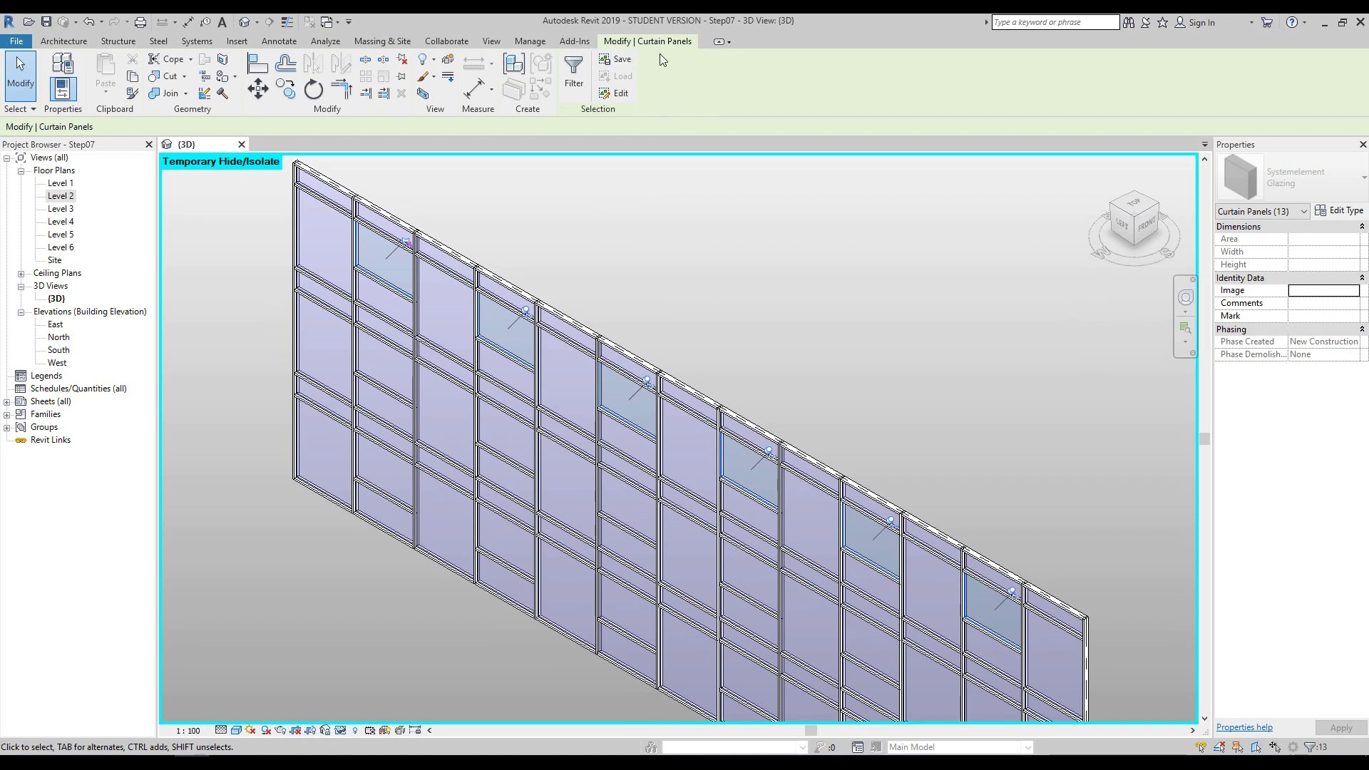
click(403, 63)
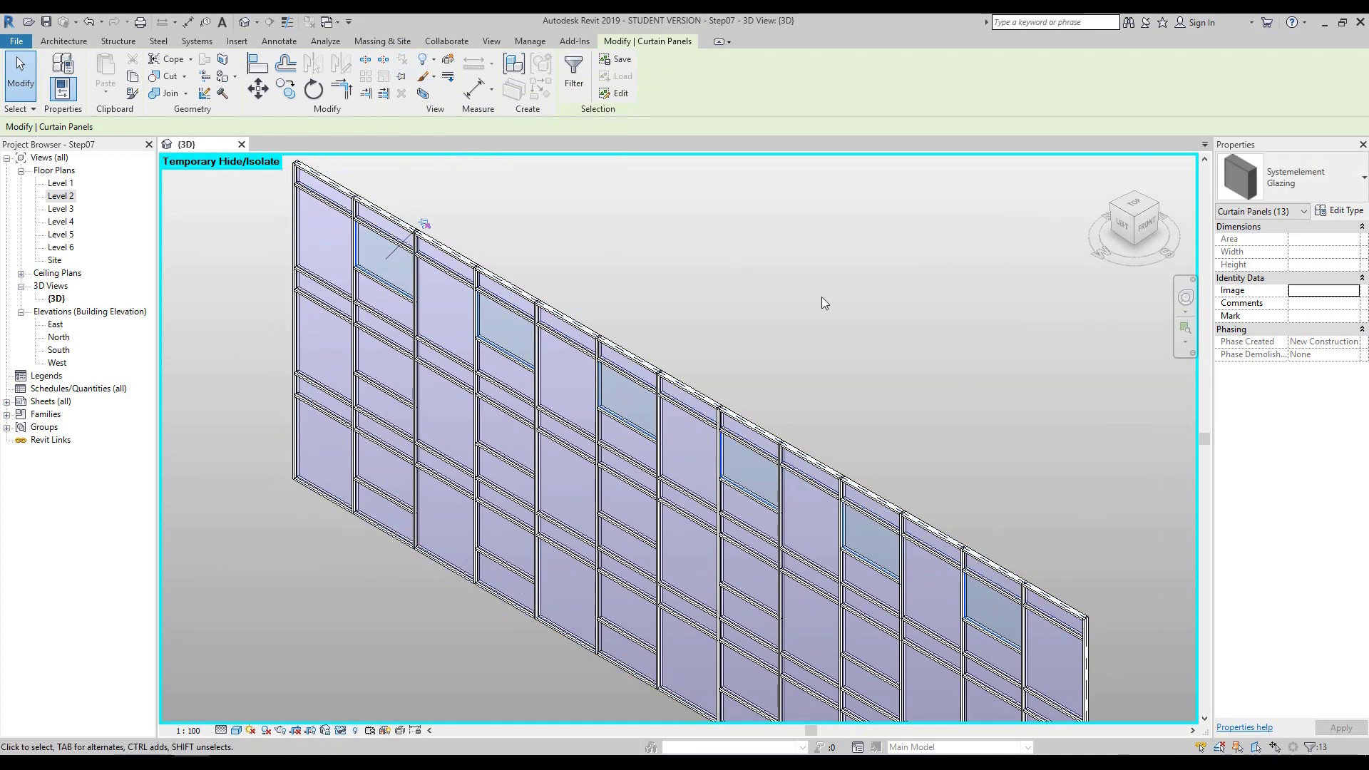
- Change the type of the unpinned glazing panels to M_Curtain Wall Awning
click(1302, 181)
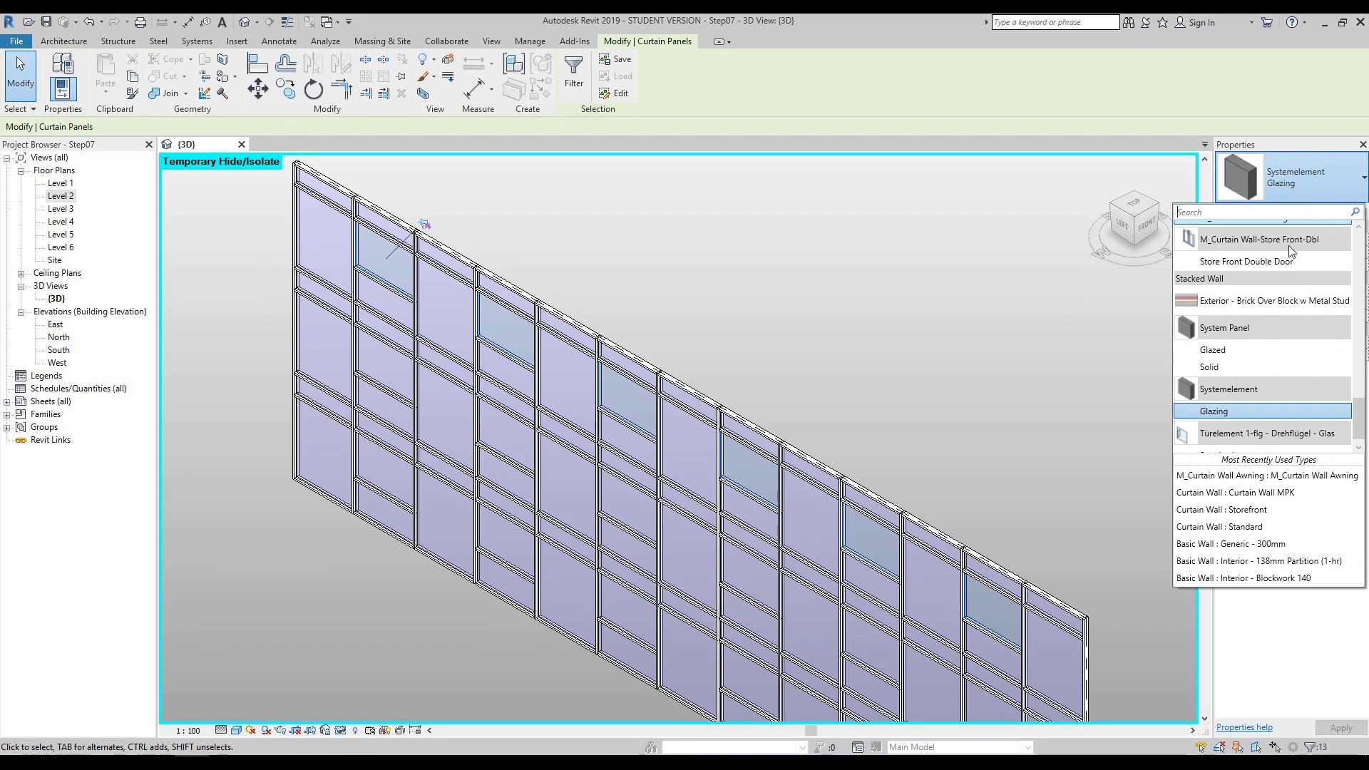
scroll(1295, 307, down, 1)
scroll(1288, 375, up, 5)
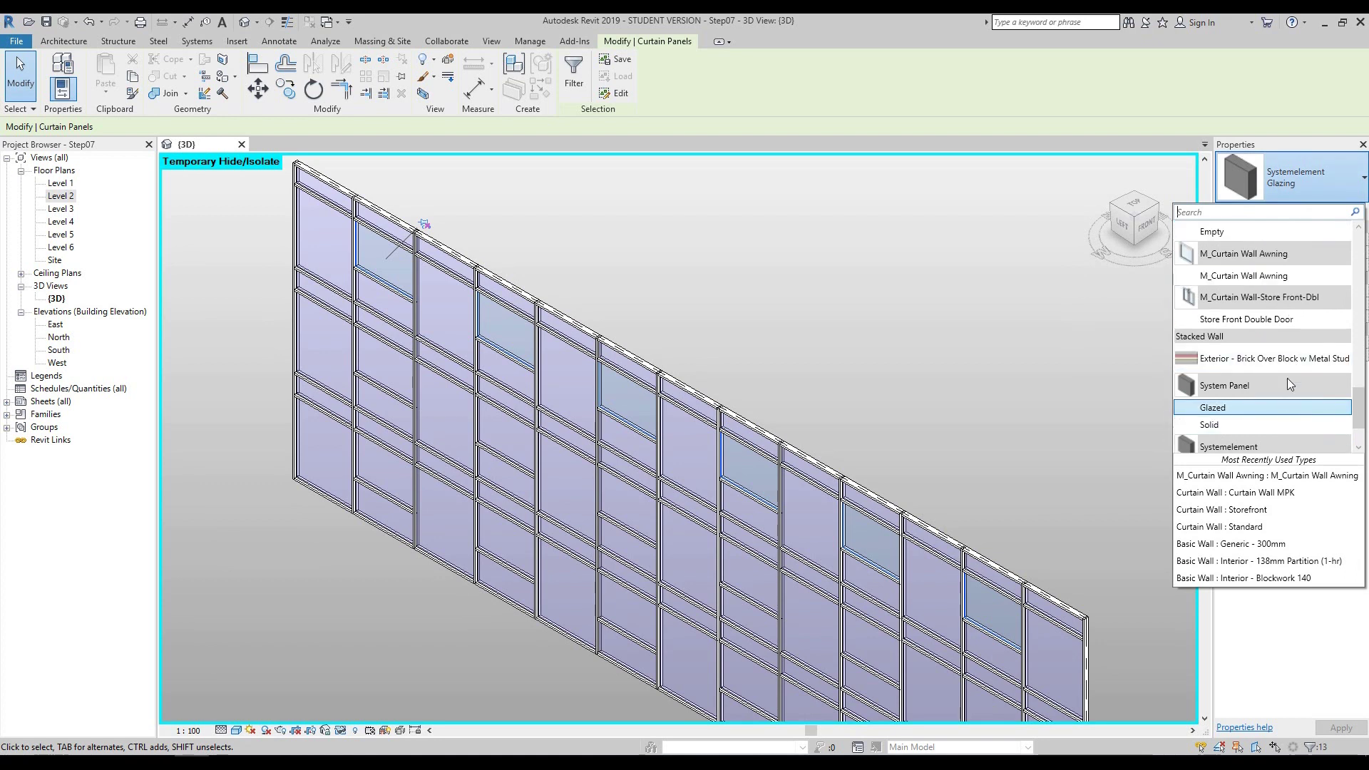
scroll(1288, 383, down, 2)
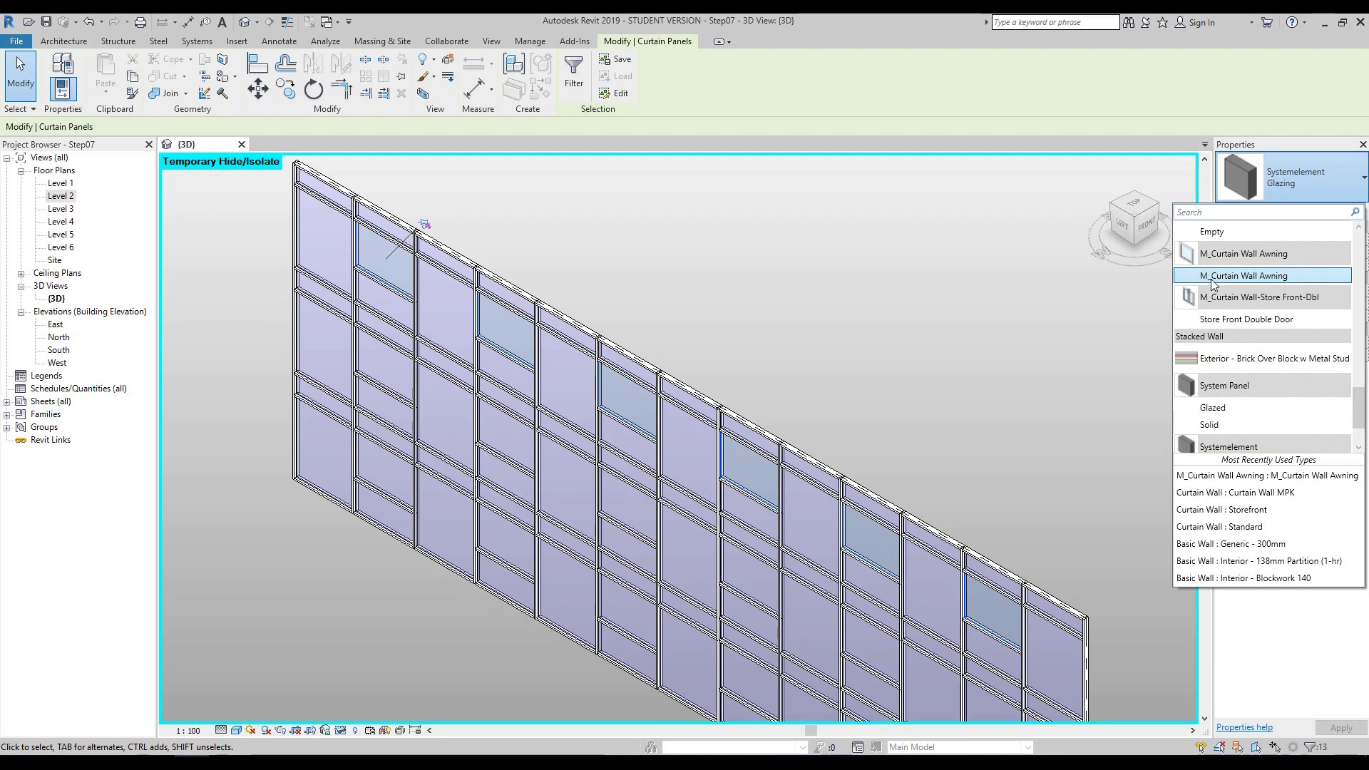
mouse_move(1214, 284)
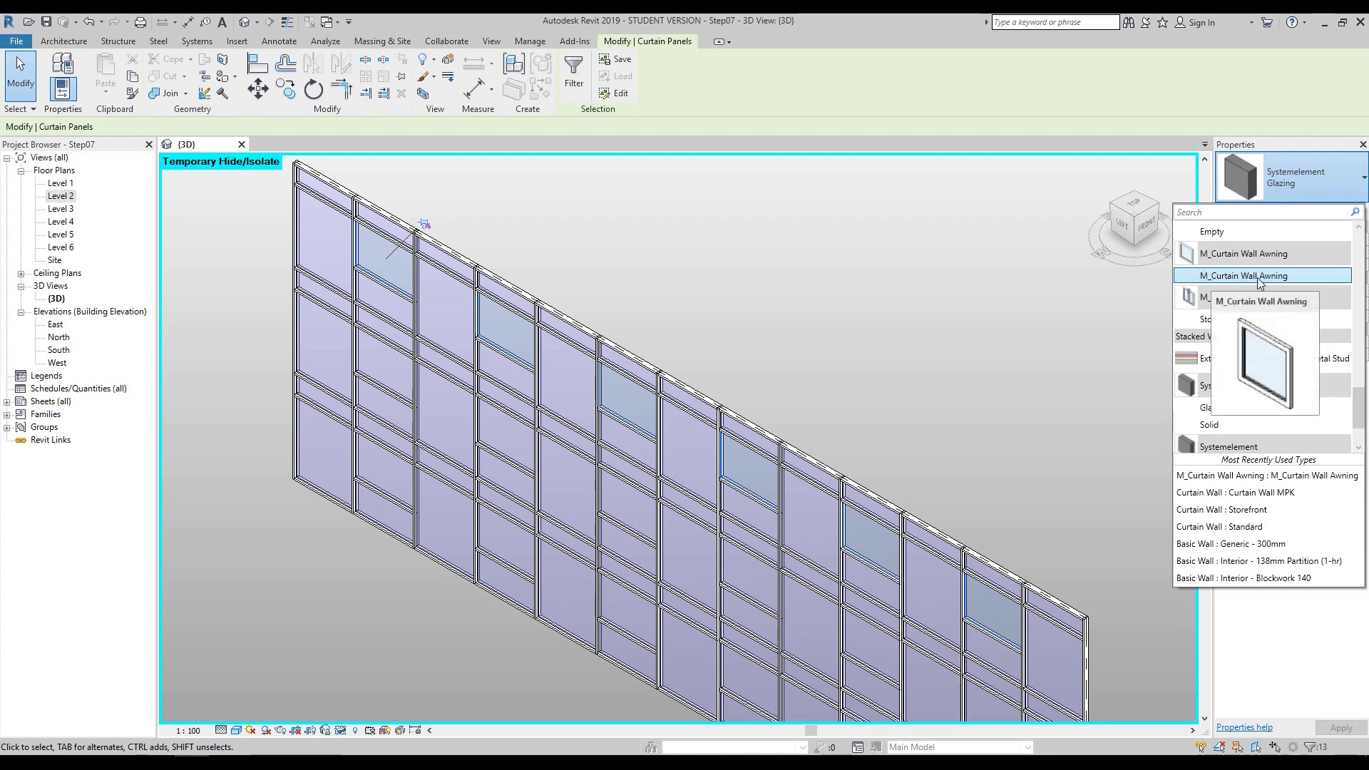
click(1258, 280)
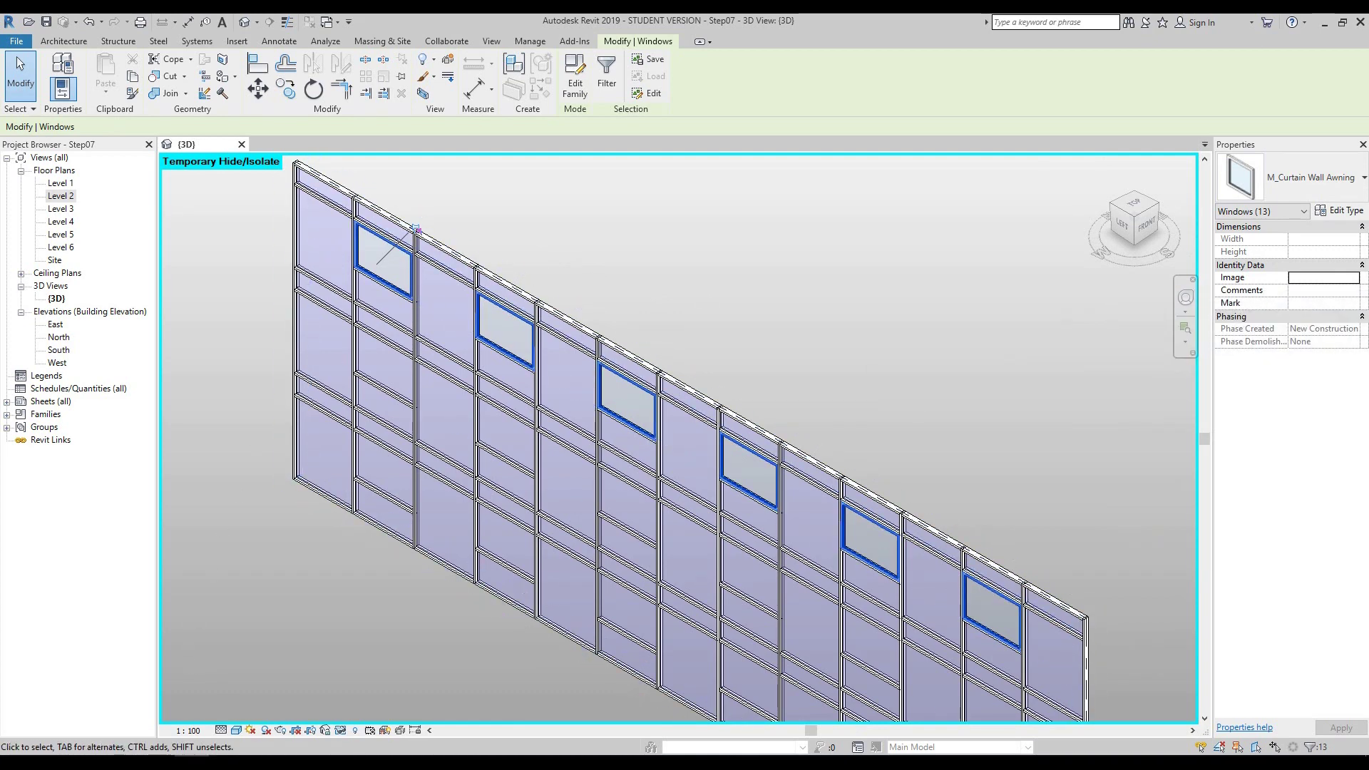
- Reset the temporary hide/isolate of the 3D view to bring back the whole building
scroll(711, 260, down, 2)
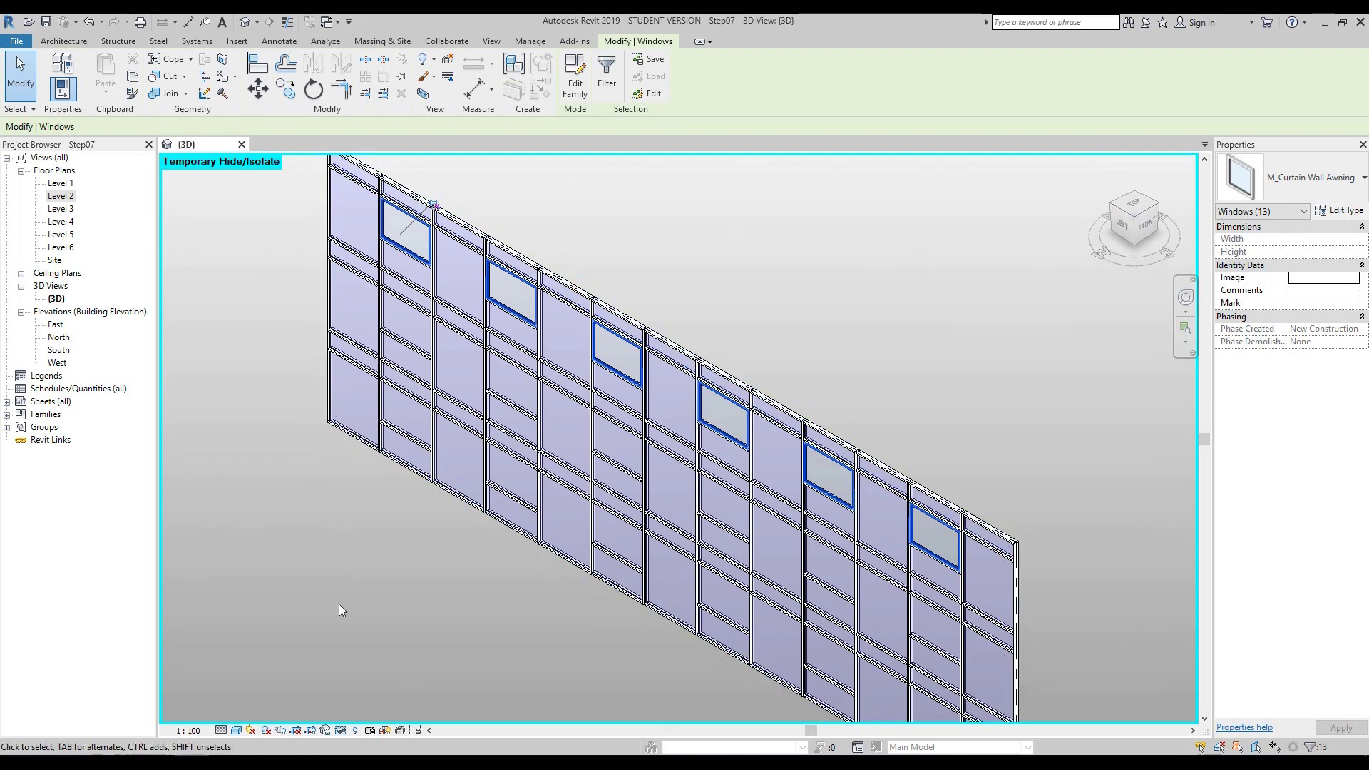
click(341, 731)
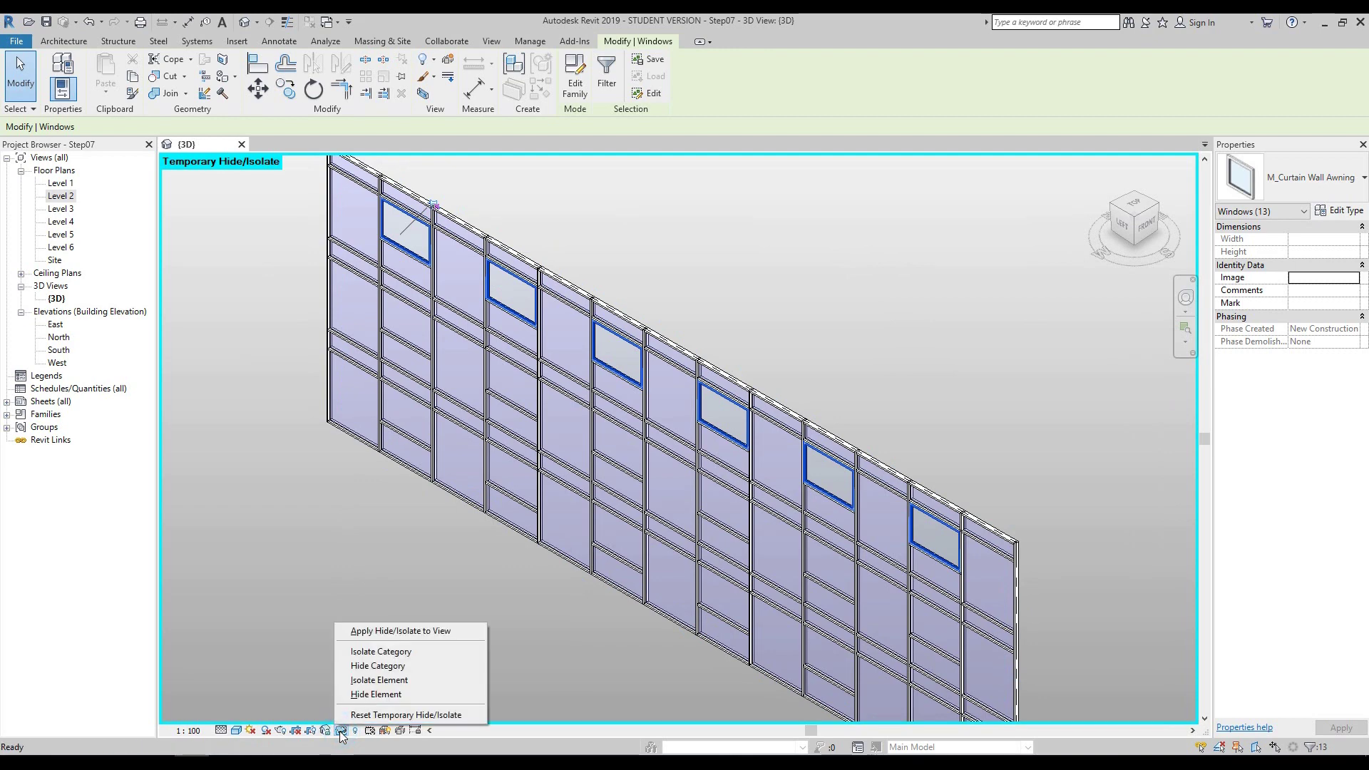
click(376, 716)
scroll(656, 263, up, 3)
scroll(656, 269, down, 3)
middle_drag(678, 254, 1121, 492)
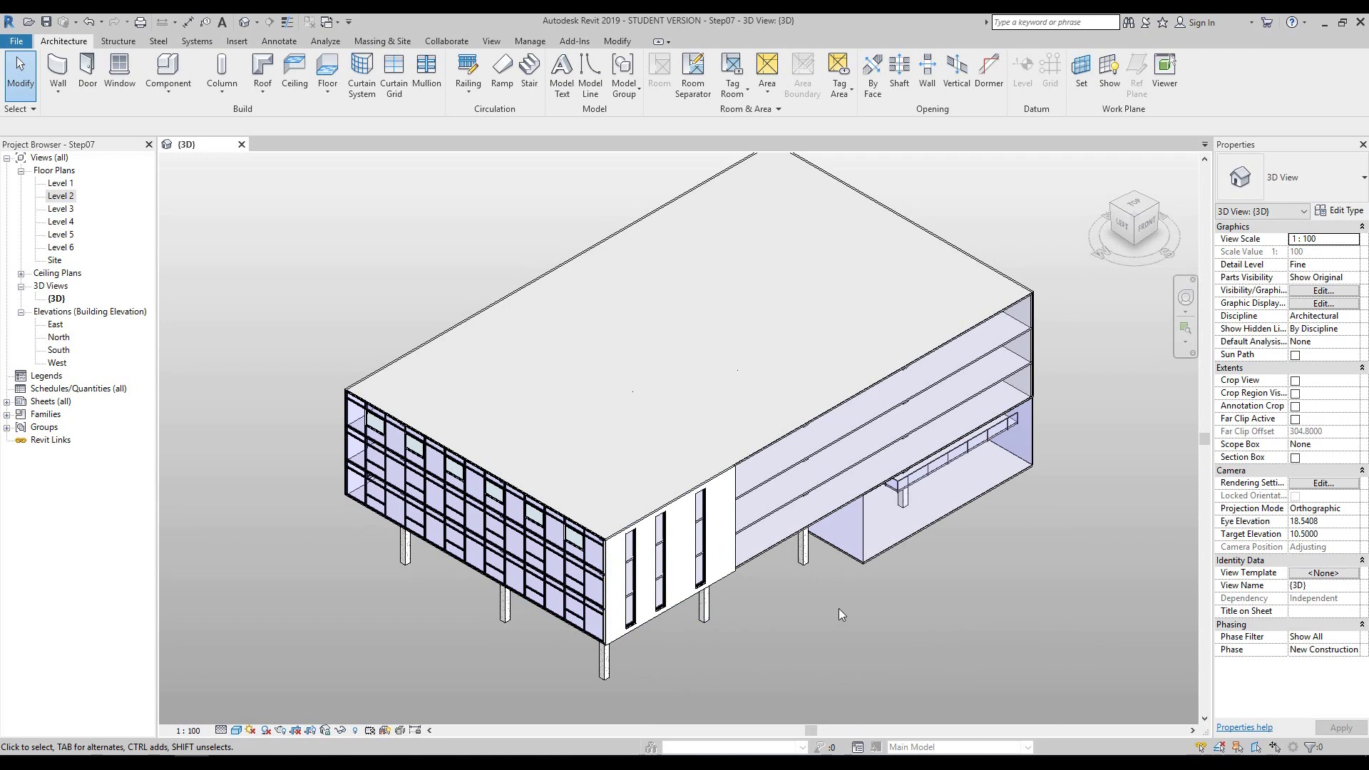
- Select all instances of the Standard curtain wall in the entire project and change their type to Storefront - MPK
click(944, 491)
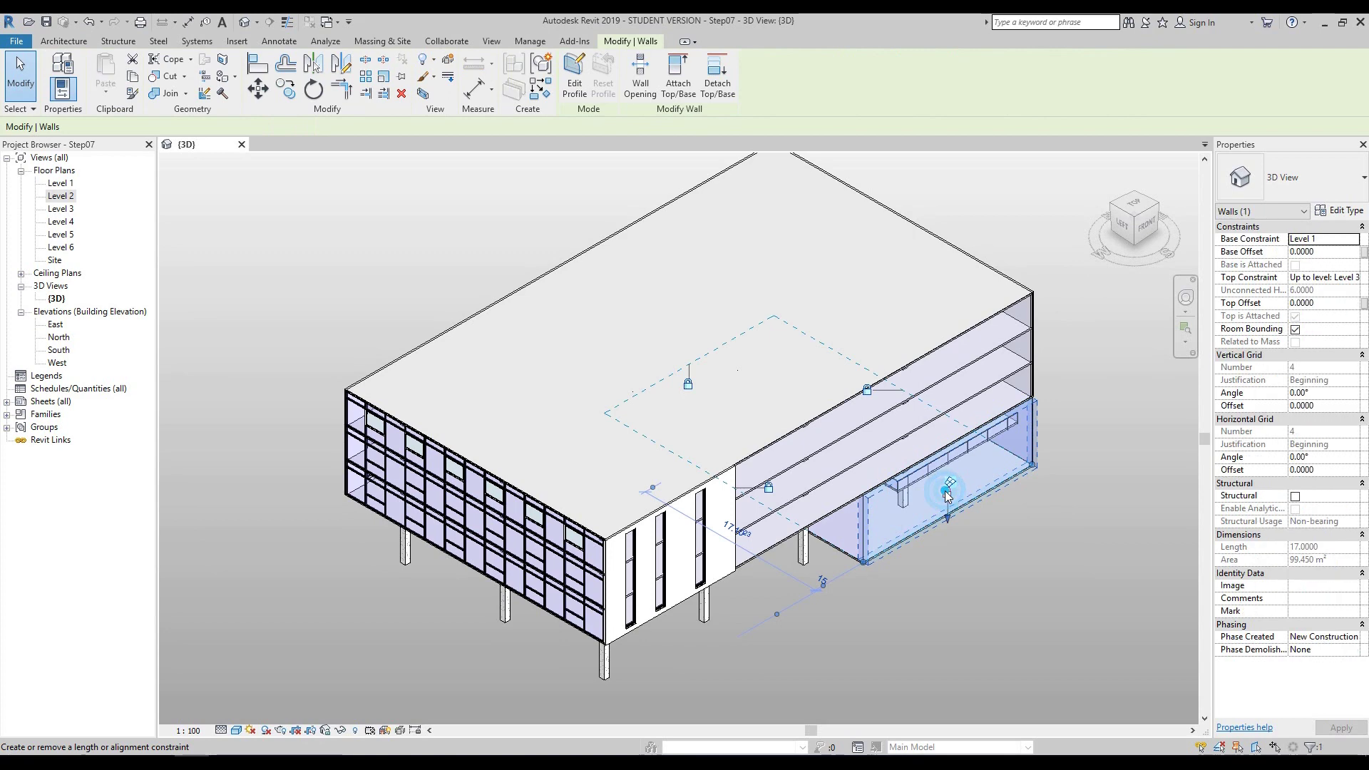
right_click(979, 471)
mouse_move(1030, 271)
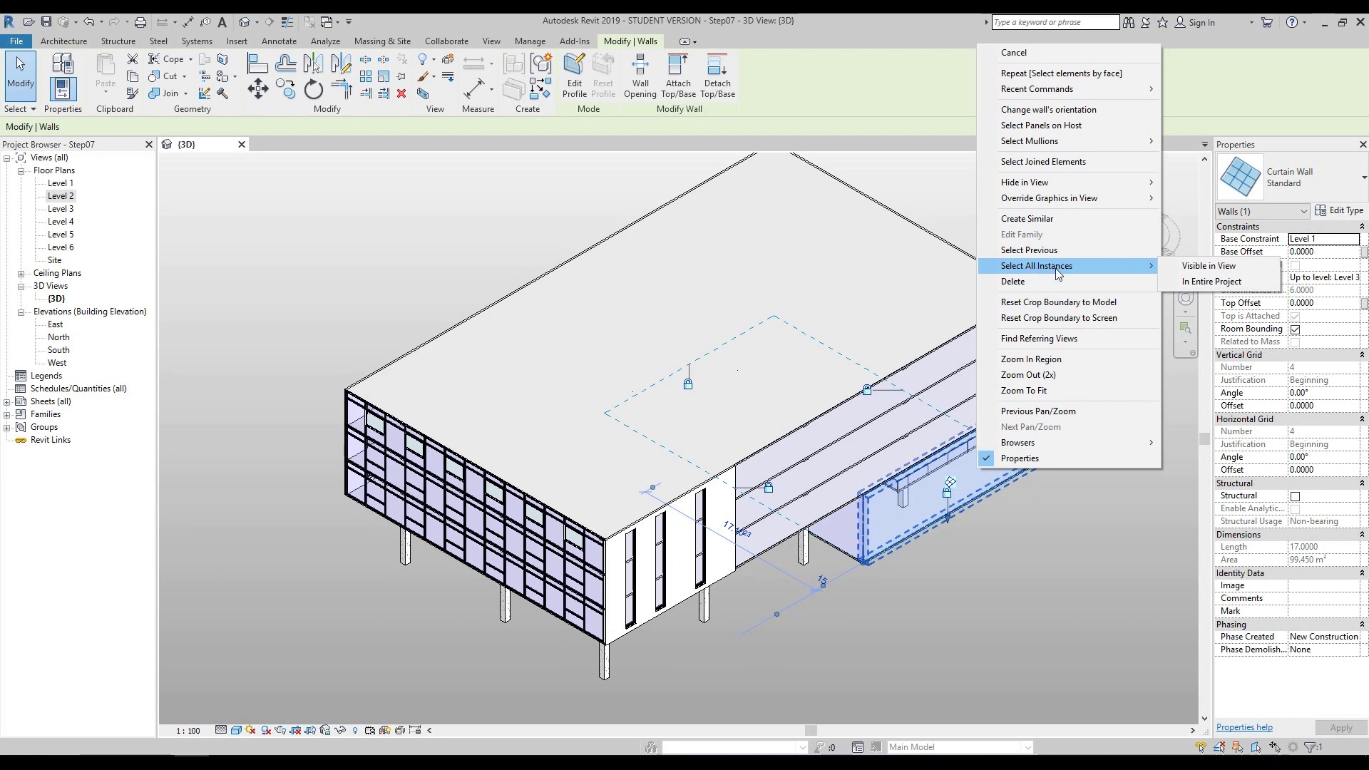
click(1226, 287)
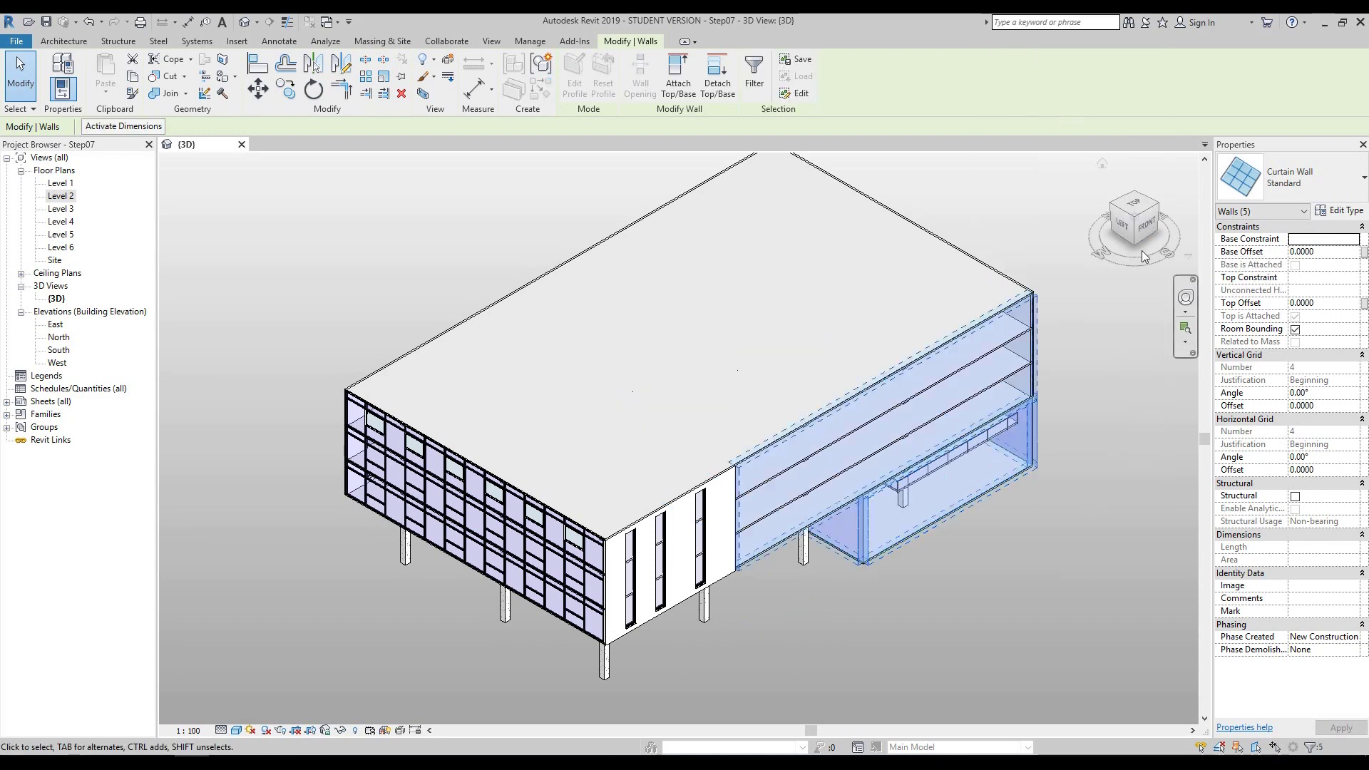
click(1321, 185)
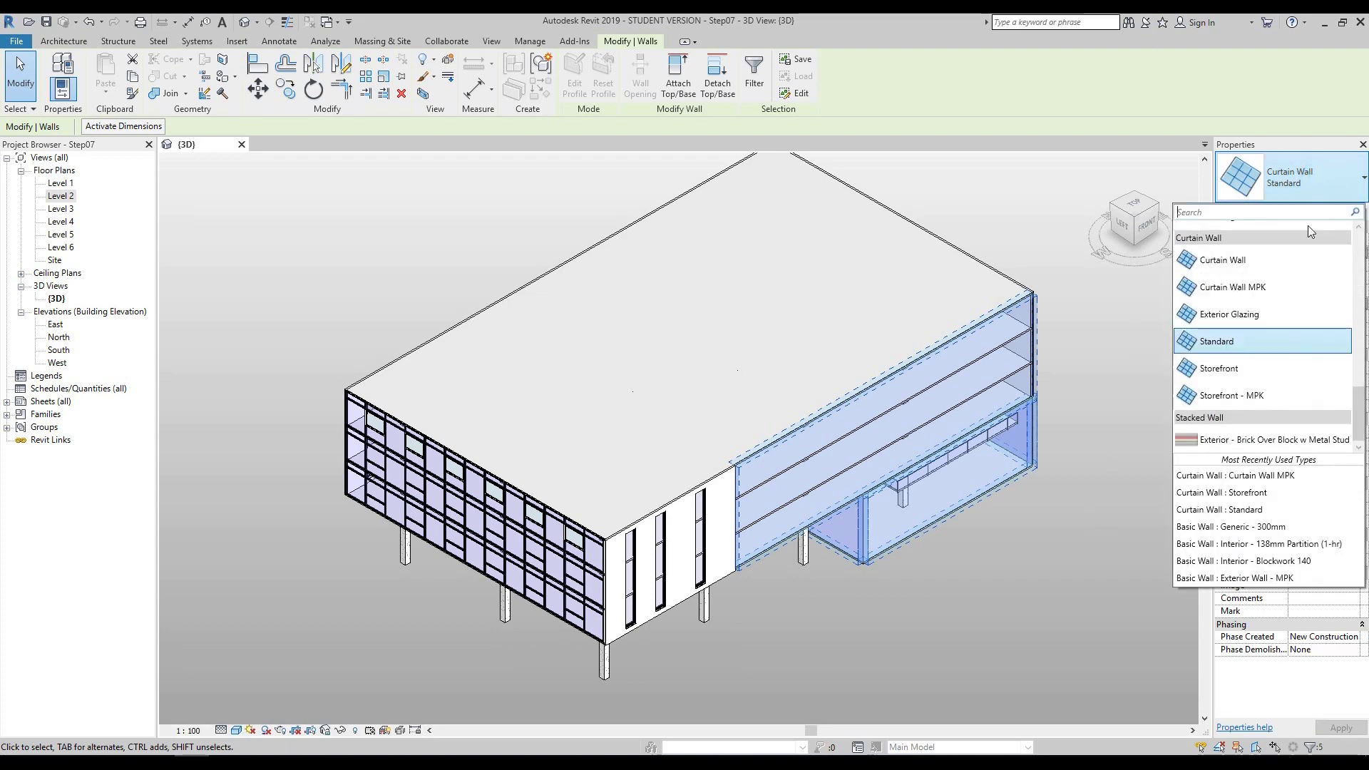
click(1231, 397)
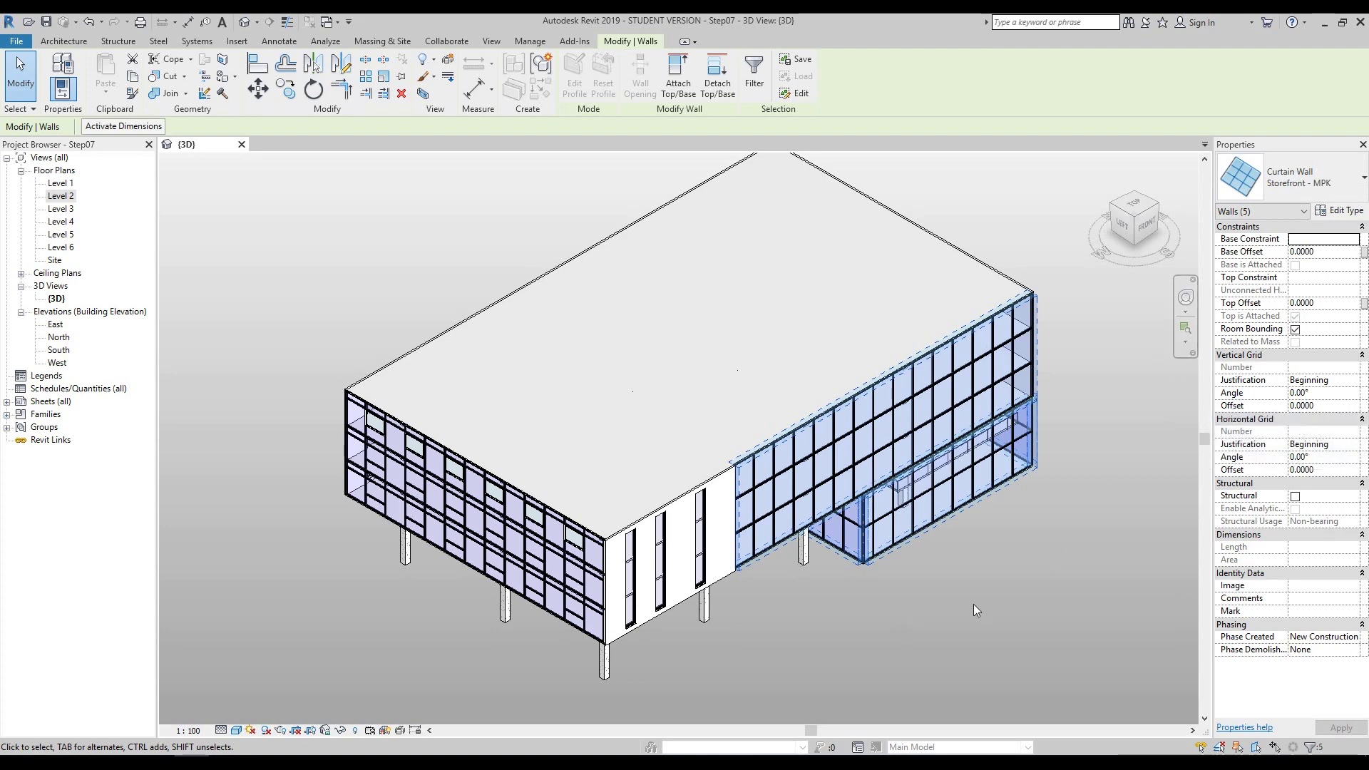
- Add a one-segment horizontal curtain grid line about 2.20 above the base in the second ground-floor bay from the front storefront's left corner
click(1185, 297)
drag(1163, 385, 829, 628)
drag(867, 559, 847, 520)
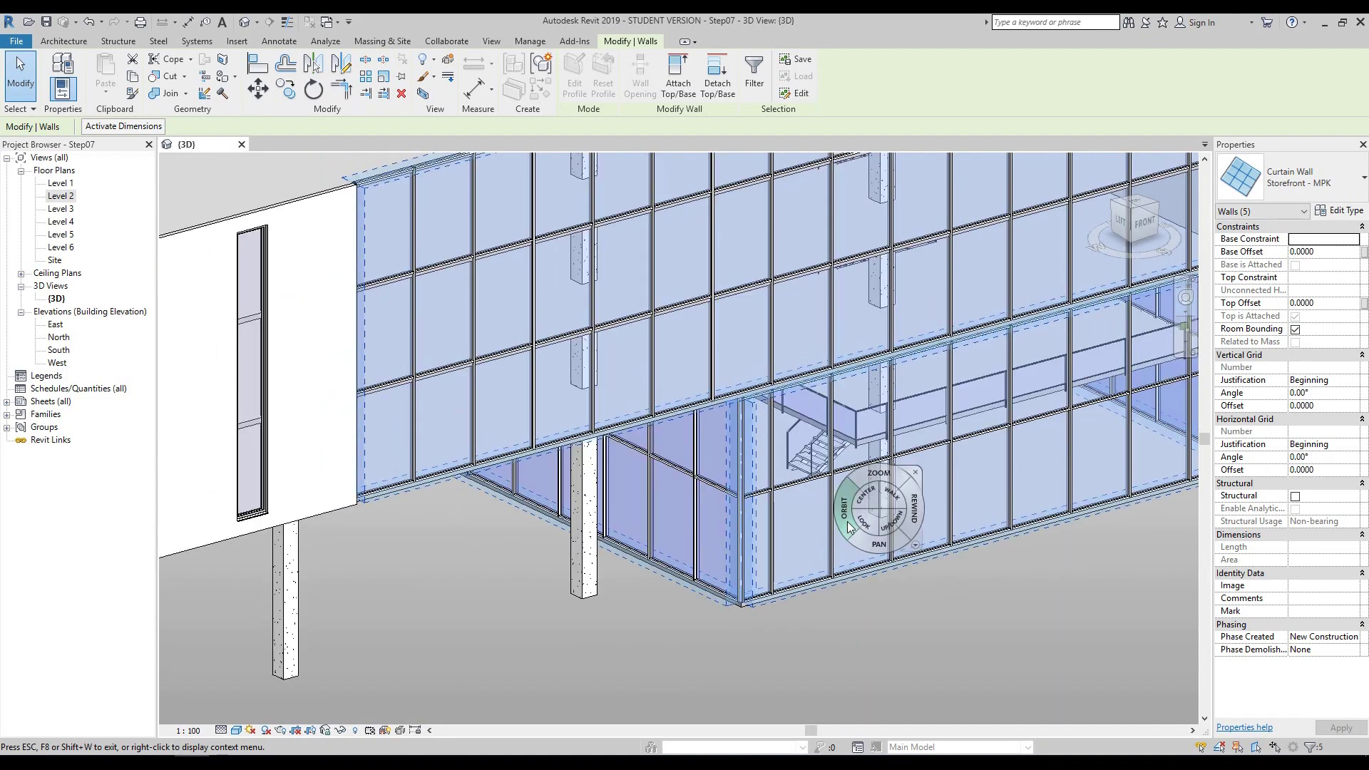
click(916, 473)
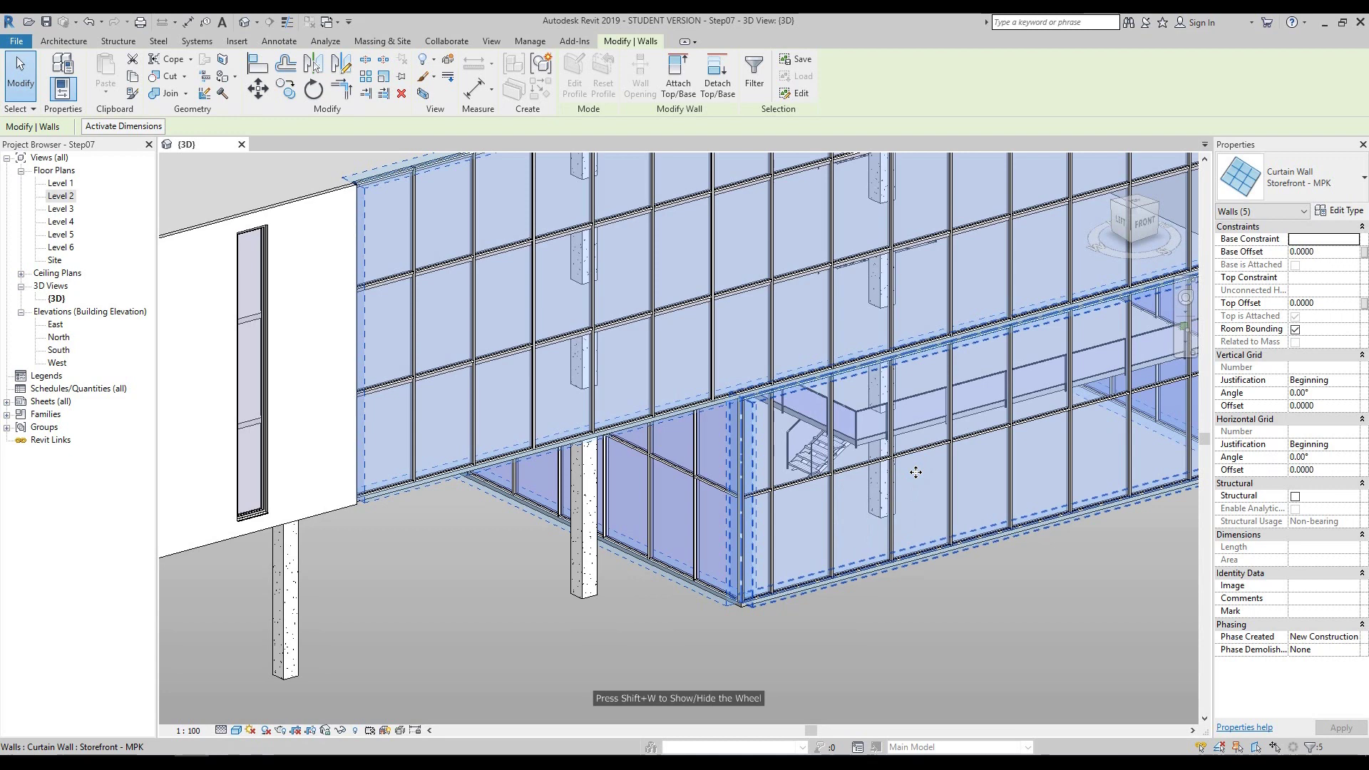
click(52, 45)
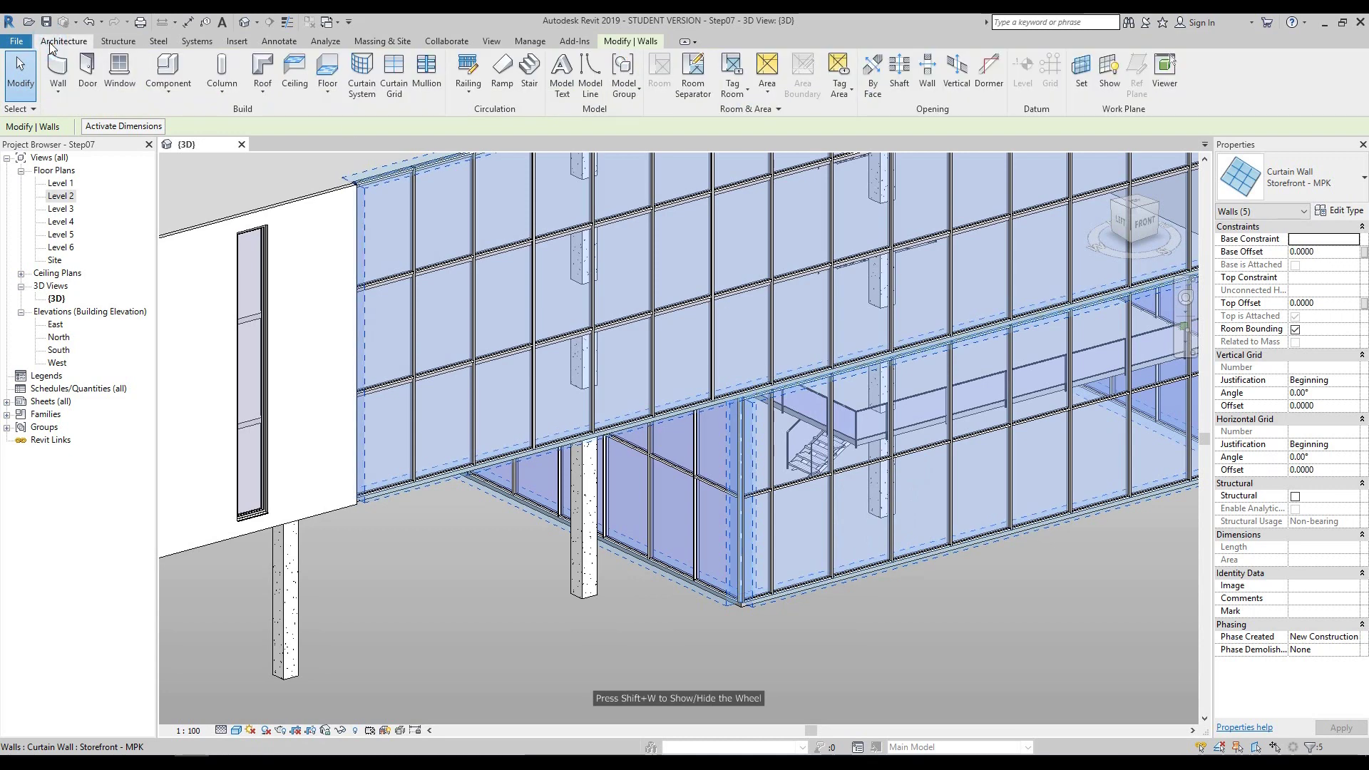
click(394, 77)
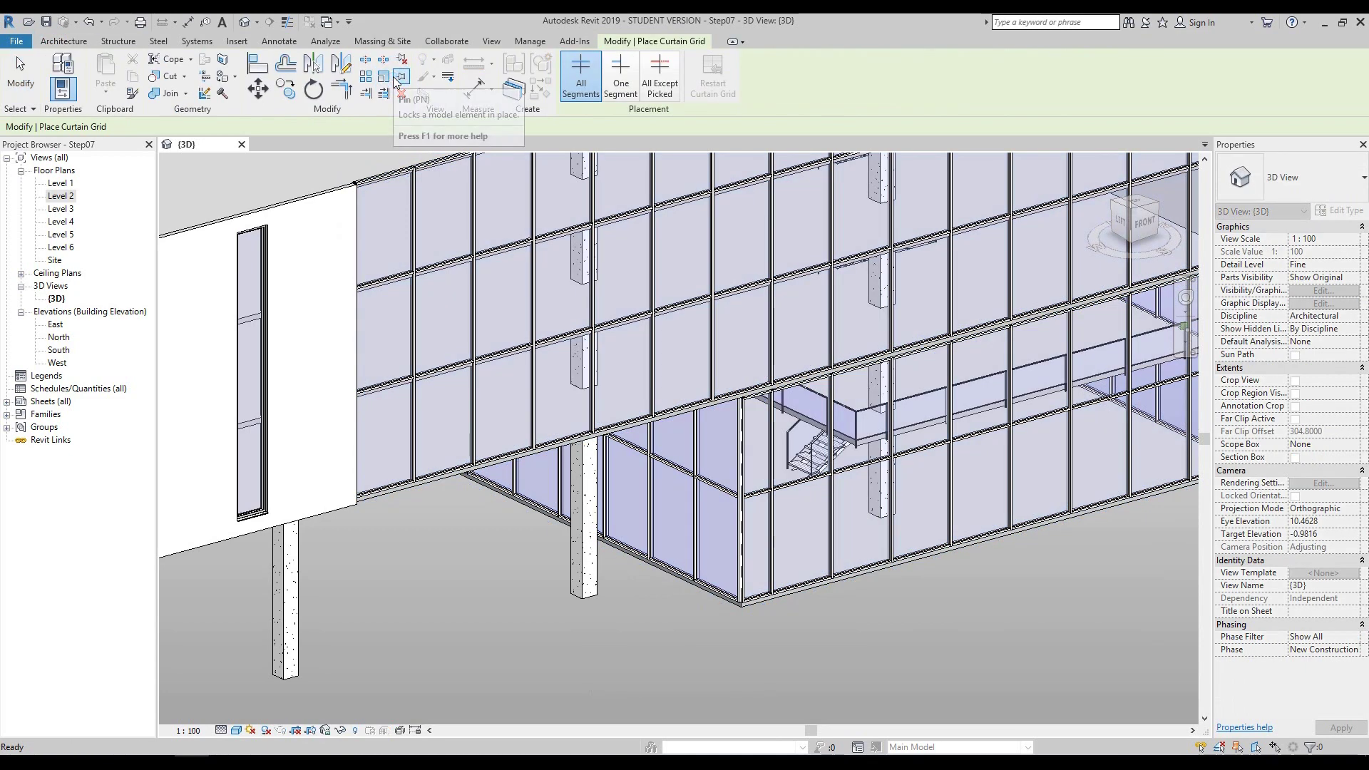
click(621, 76)
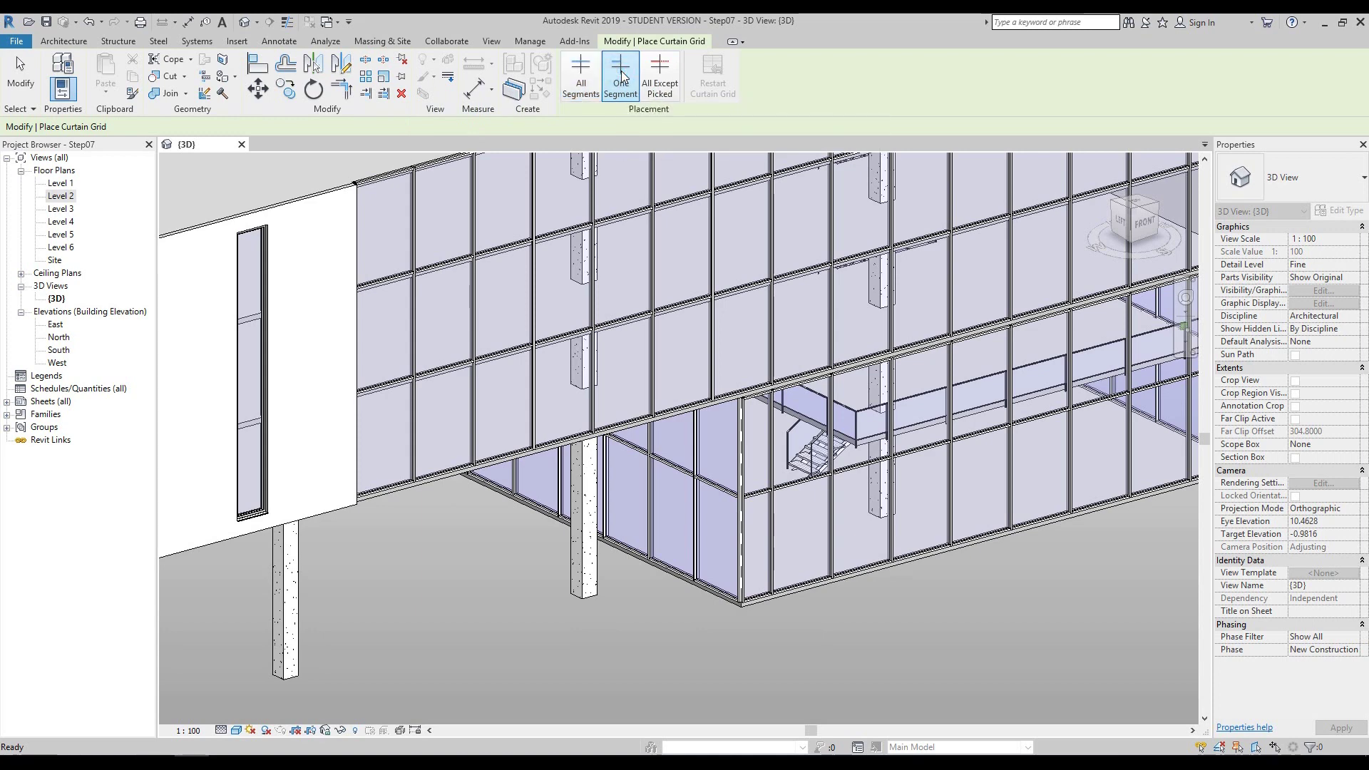
scroll(785, 518, up, 5)
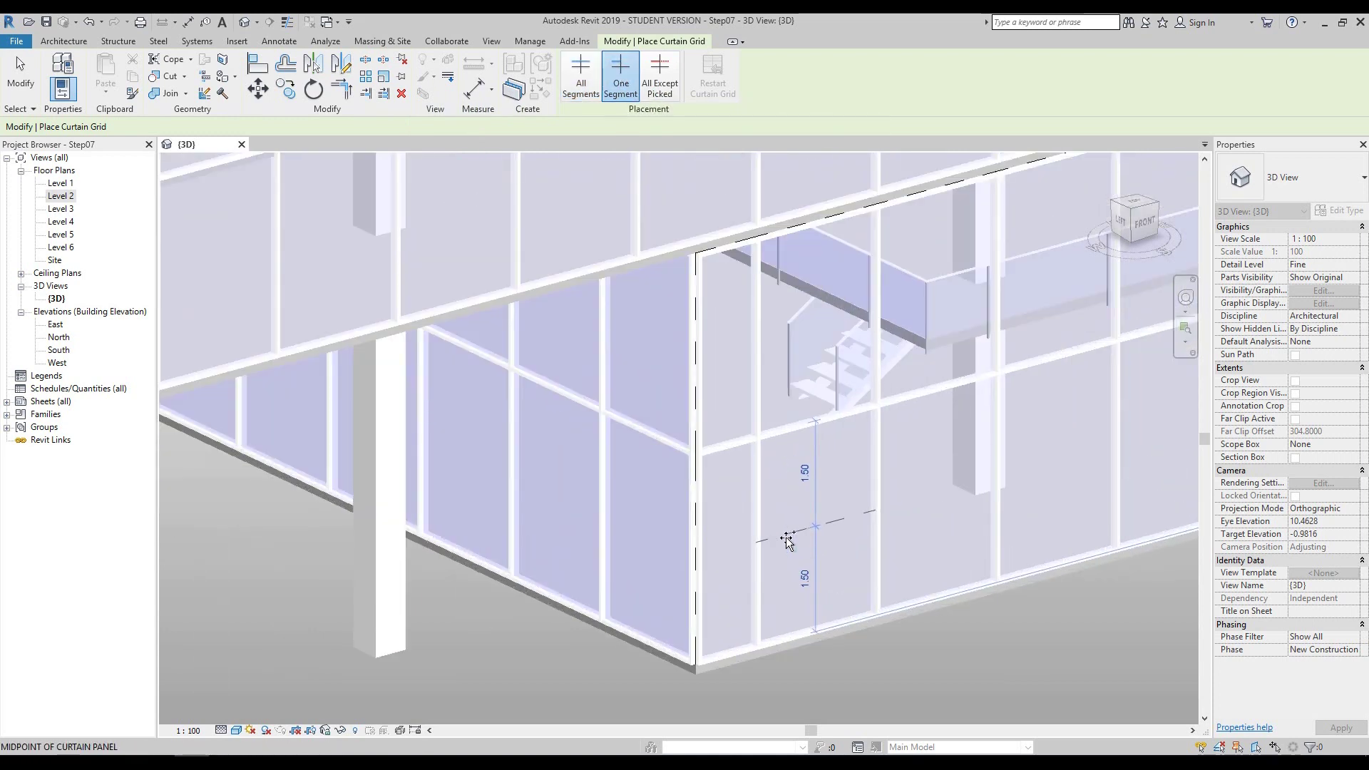
scroll(784, 522, down, 3)
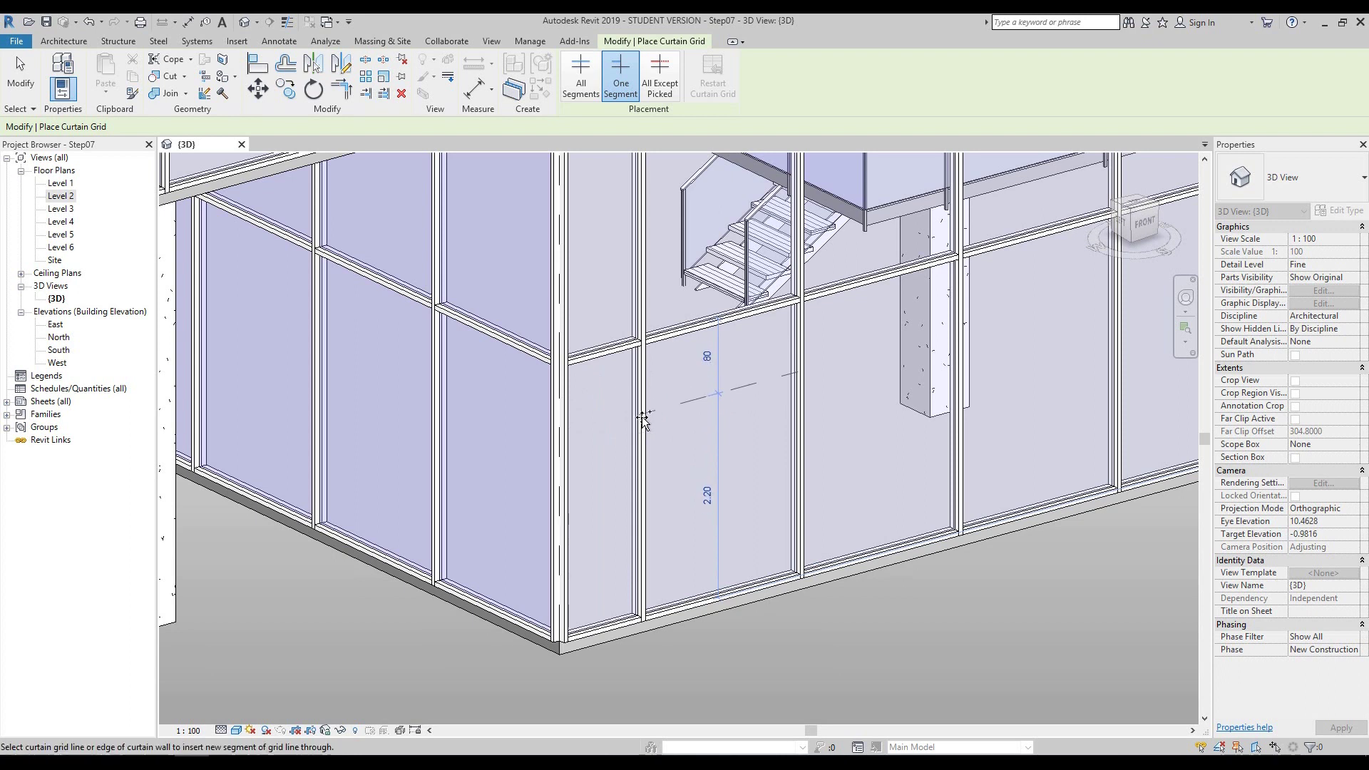
click(644, 419)
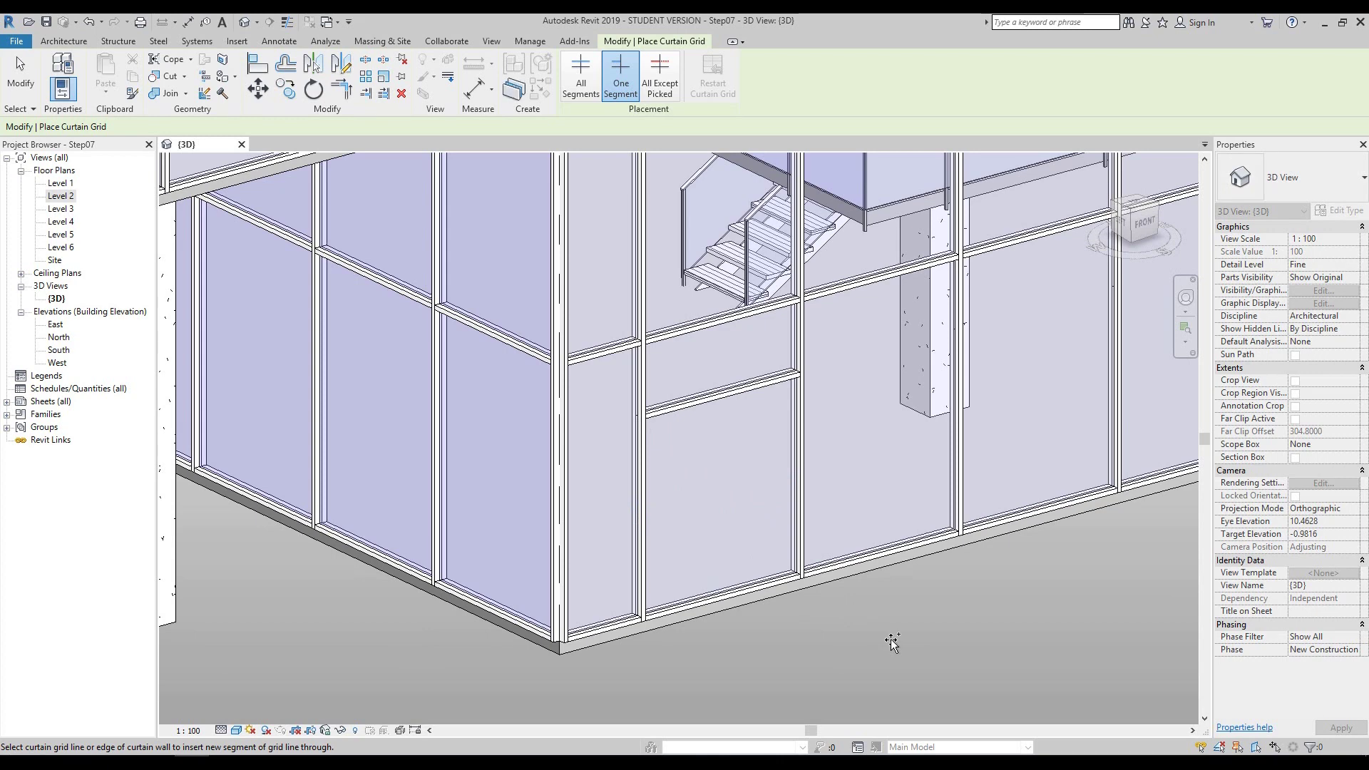
key(Escape)
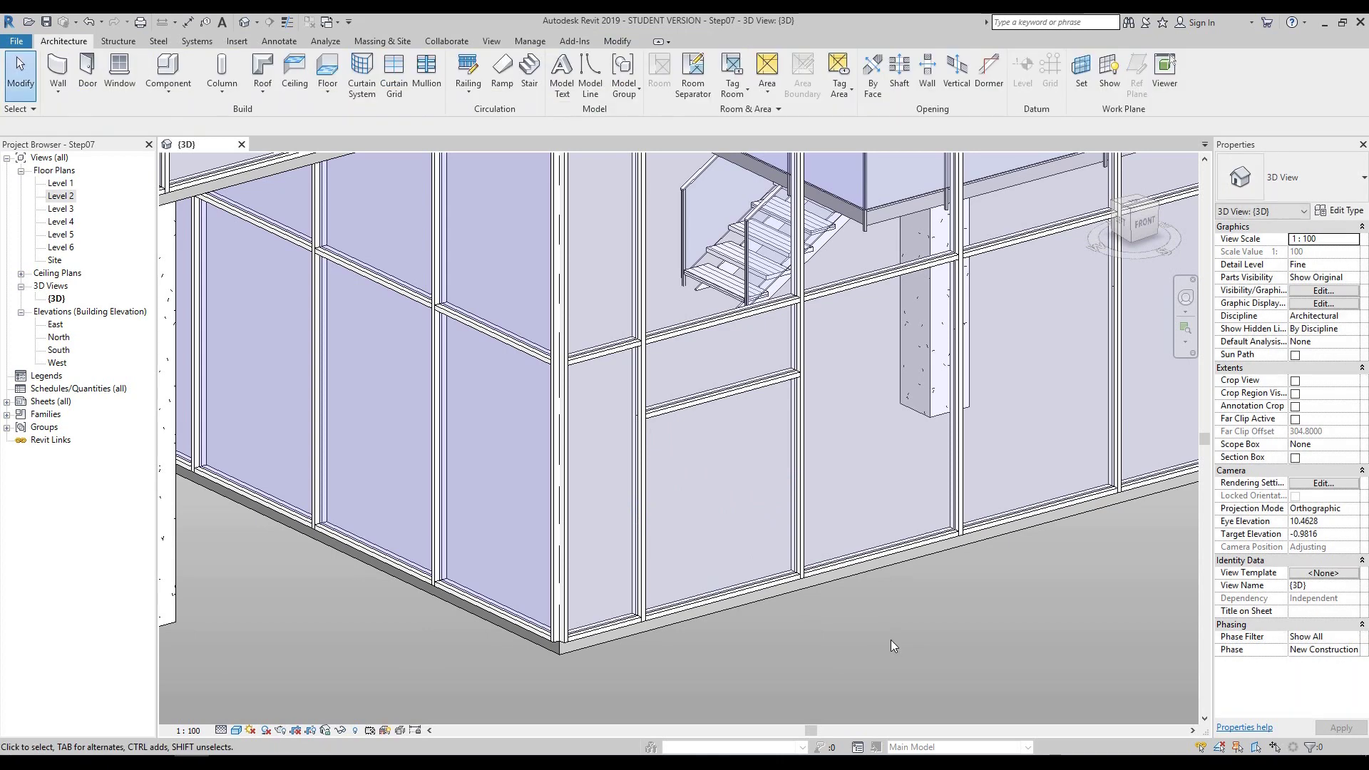
middle_drag(882, 661, 926, 647)
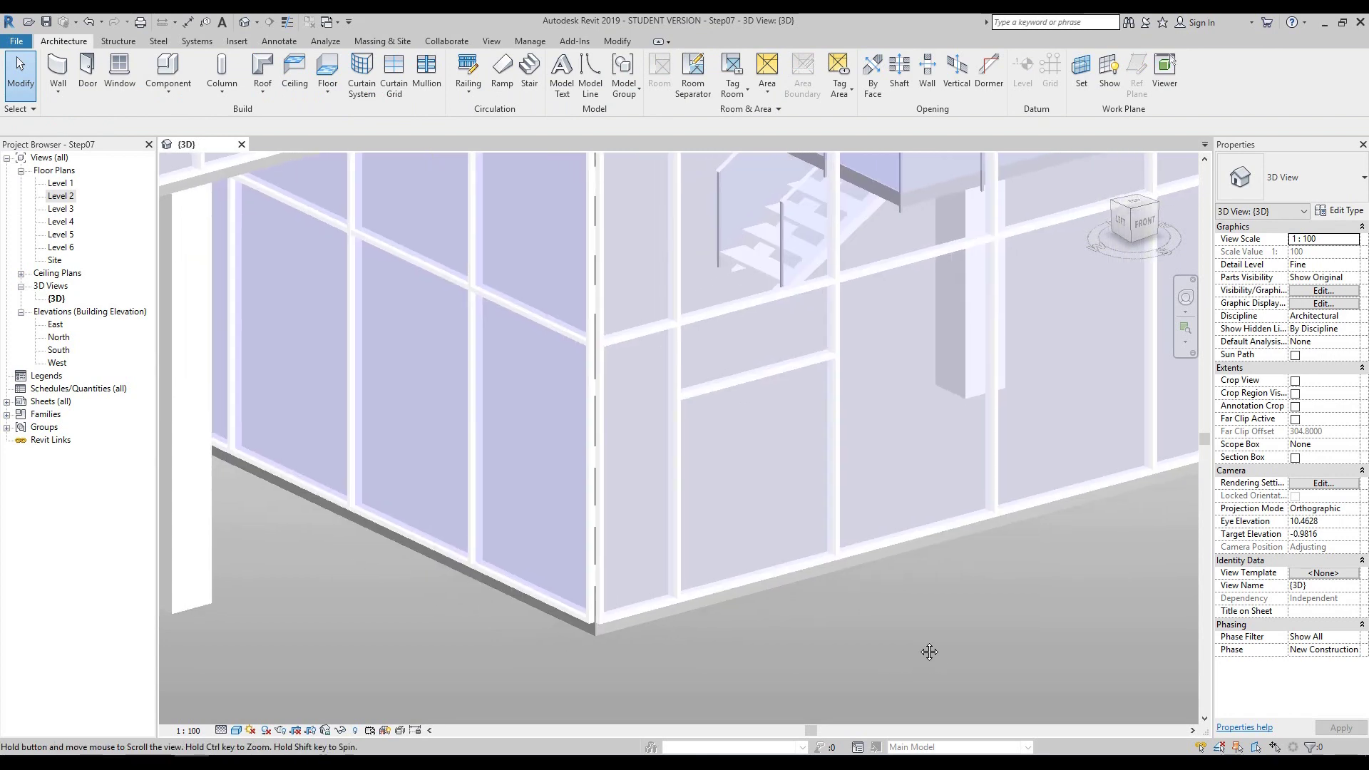
scroll(797, 633, up, 1)
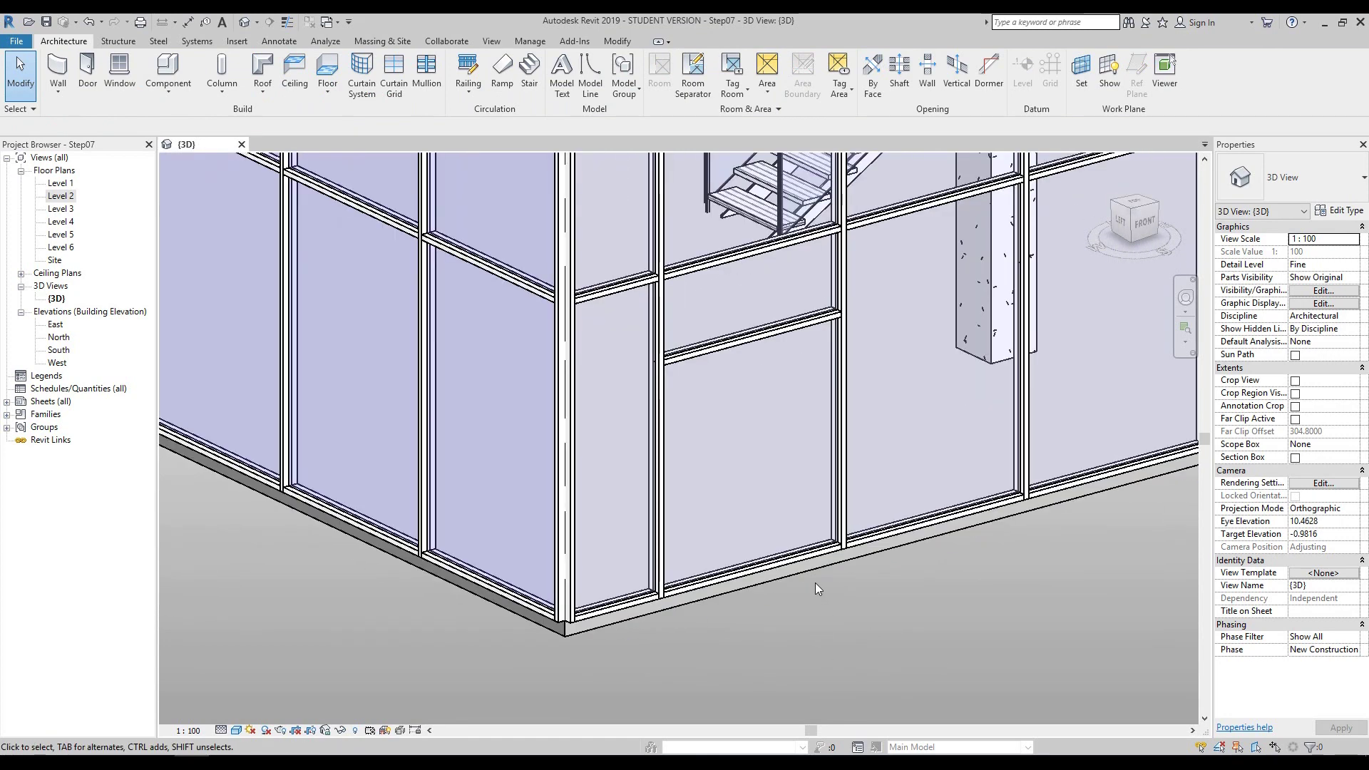
- Unpin and delete the bottom mullion of the second ground-floor bay from the front storefront's left corner
click(759, 567)
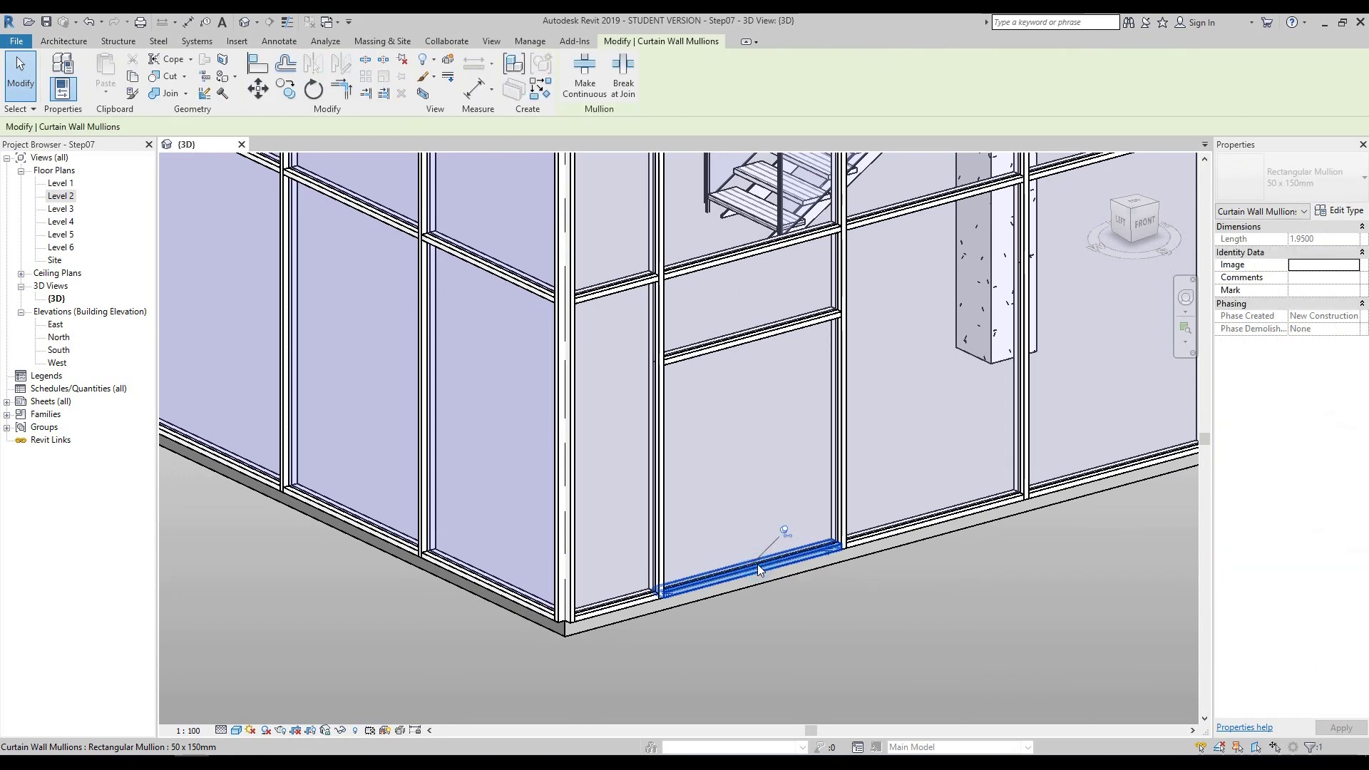
click(784, 530)
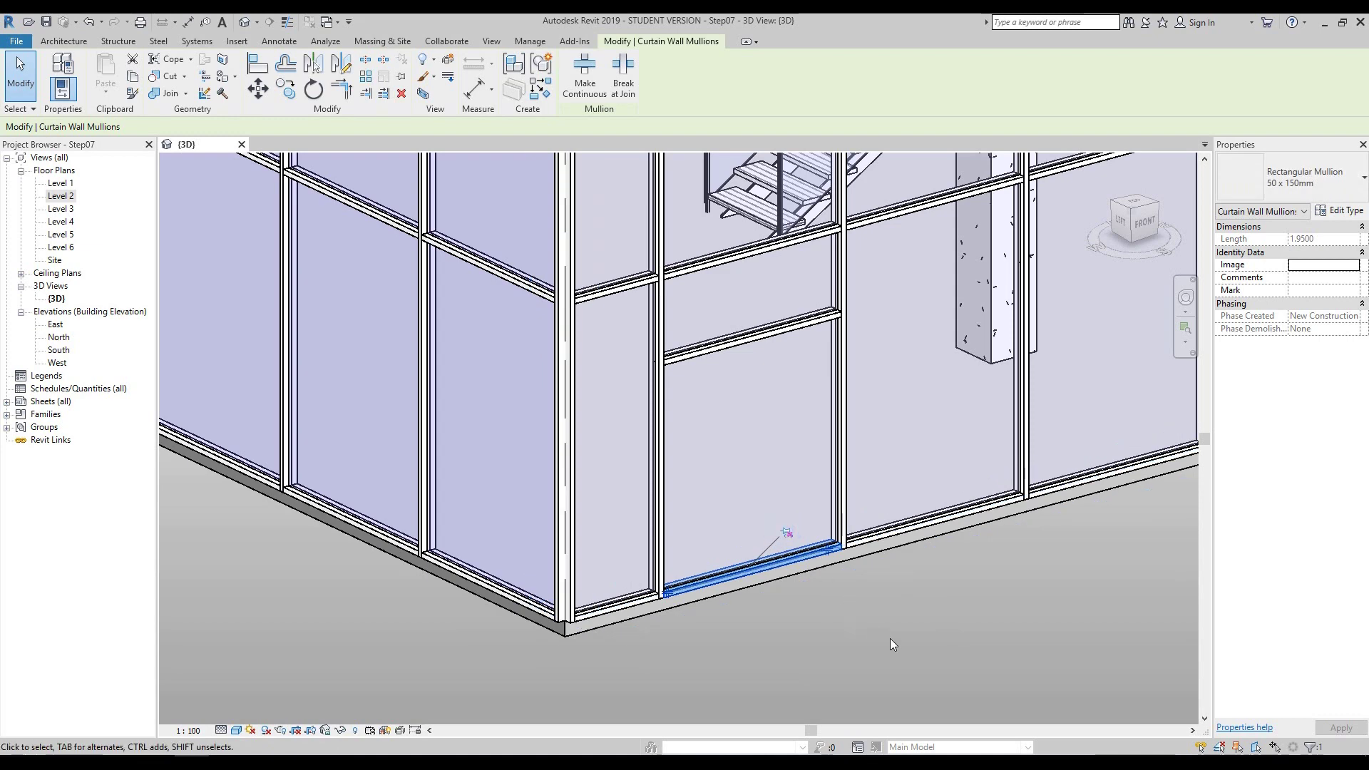
key(Delete)
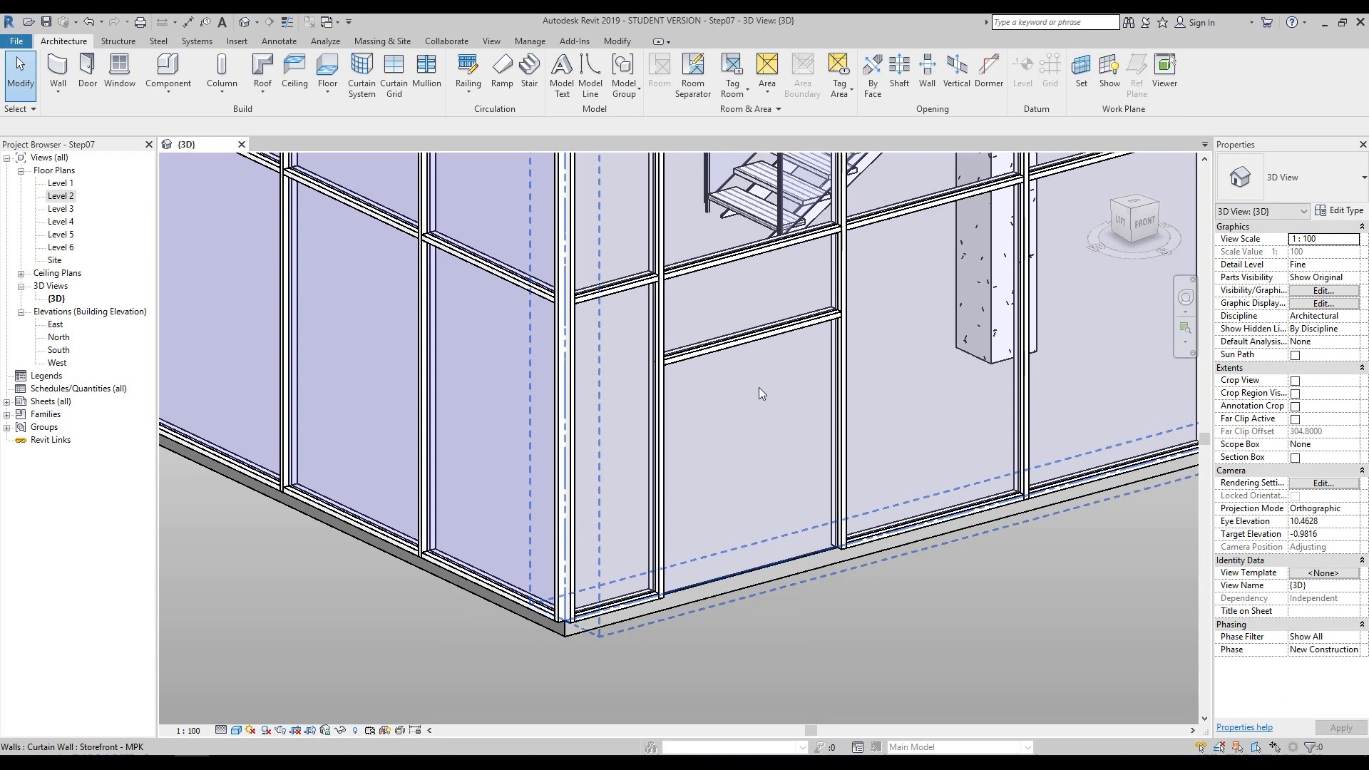
- Change the lower glazing panel above the removed mullion to the M_Curtain Wall-Store Front-Dbl type Store Front Double Door
key(Tab)
key(Tab)
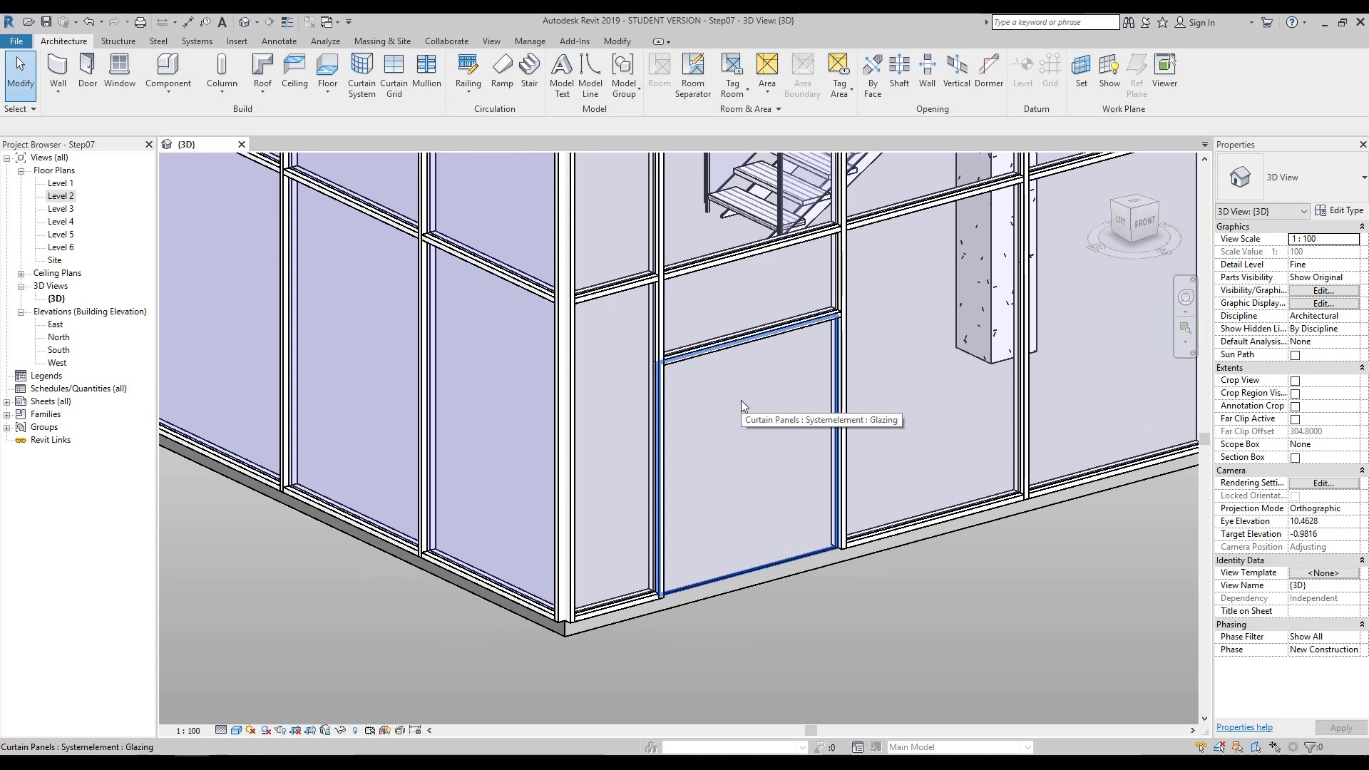
click(741, 400)
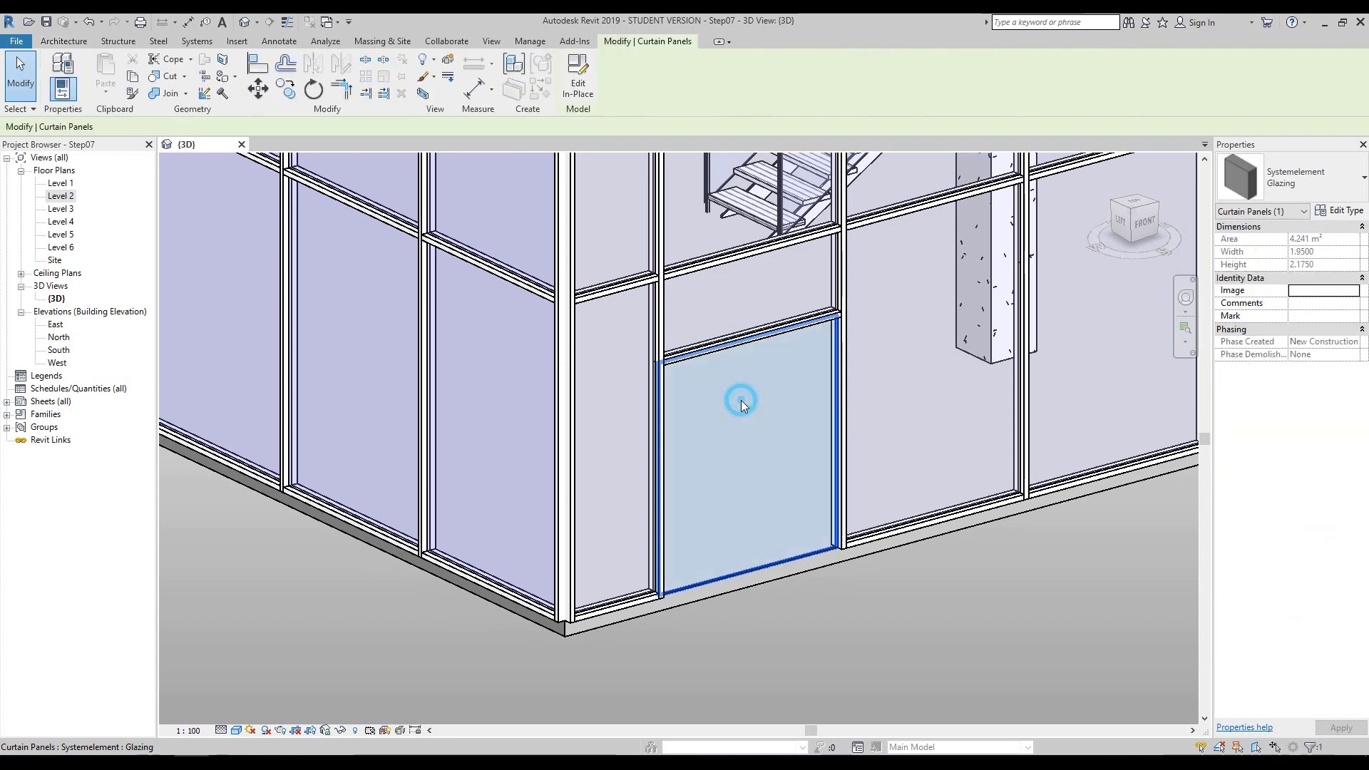
click(1302, 174)
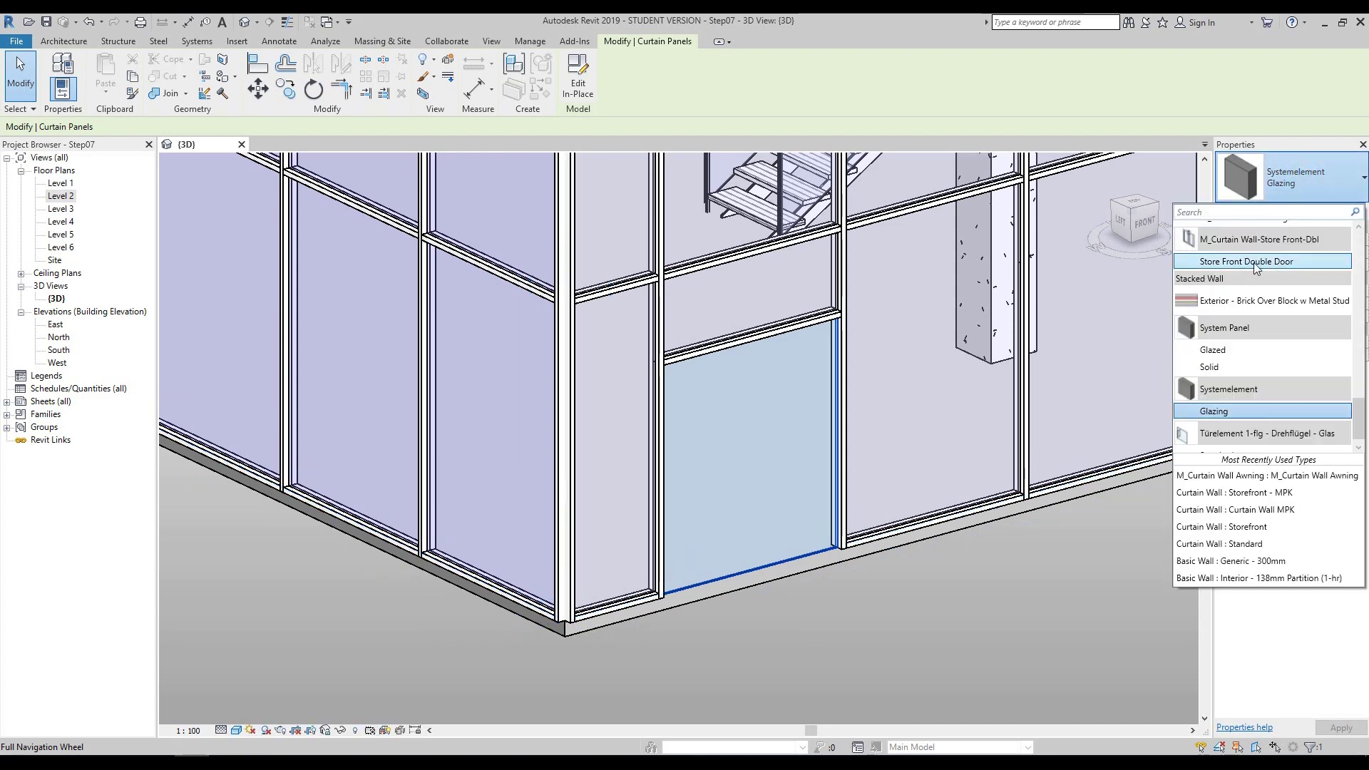
click(1262, 262)
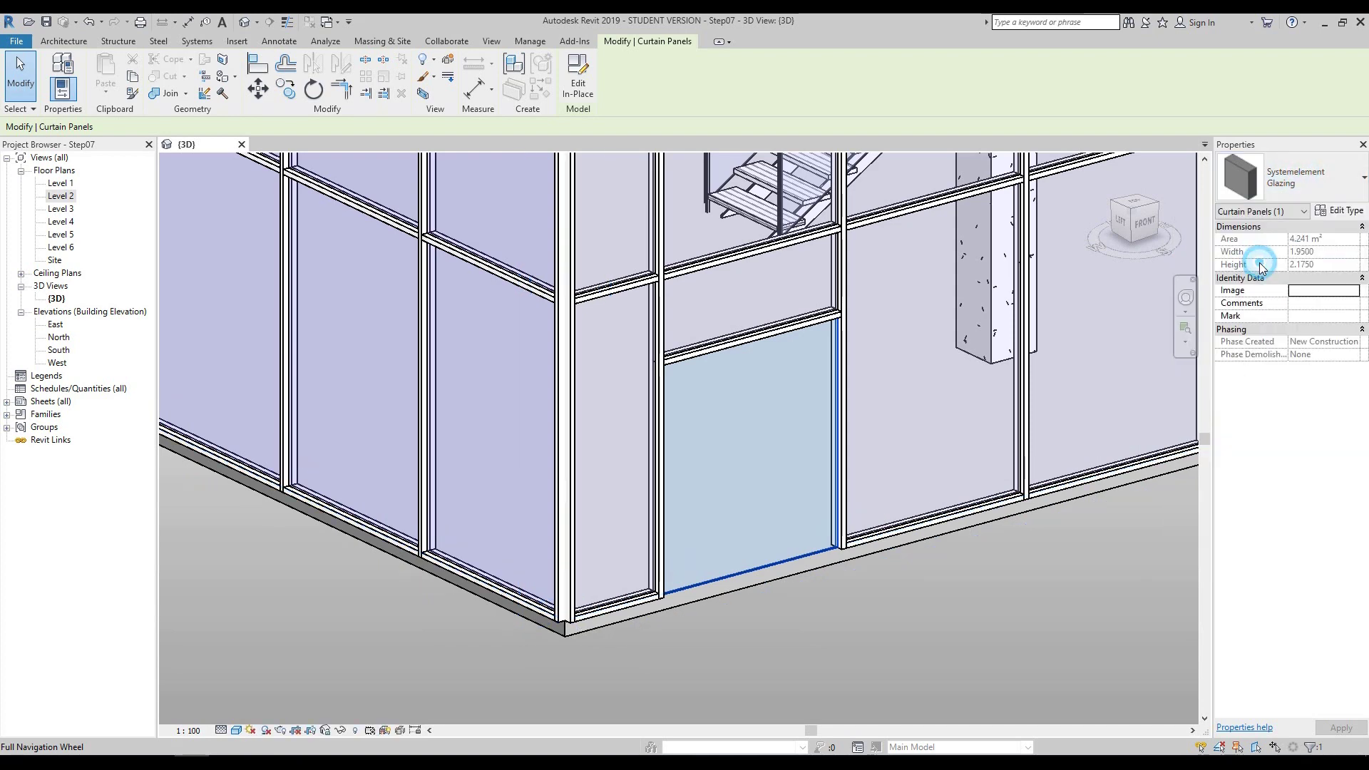
scroll(976, 571, down, 6)
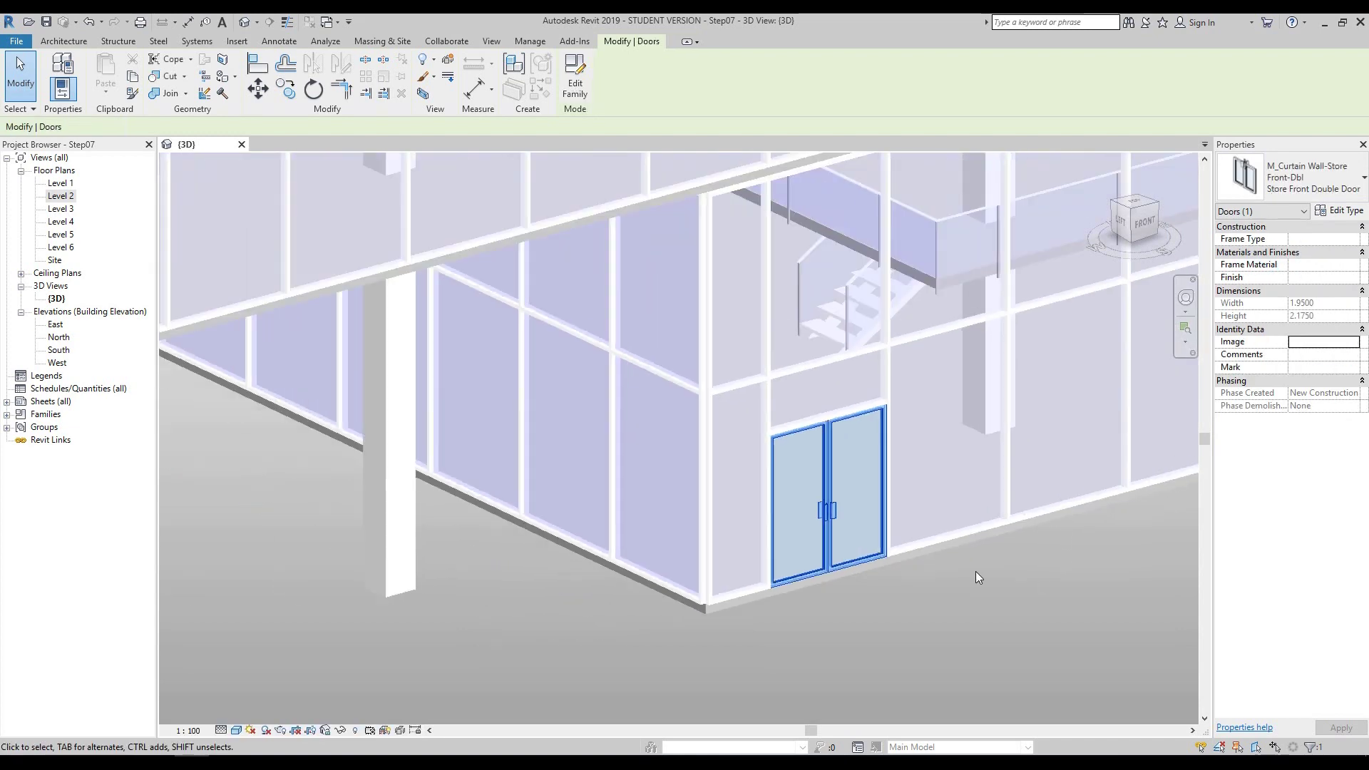
scroll(979, 601, down, 2)
shift+middle_drag(1054, 614, 1016, 607)
scroll(1027, 617, up, 5)
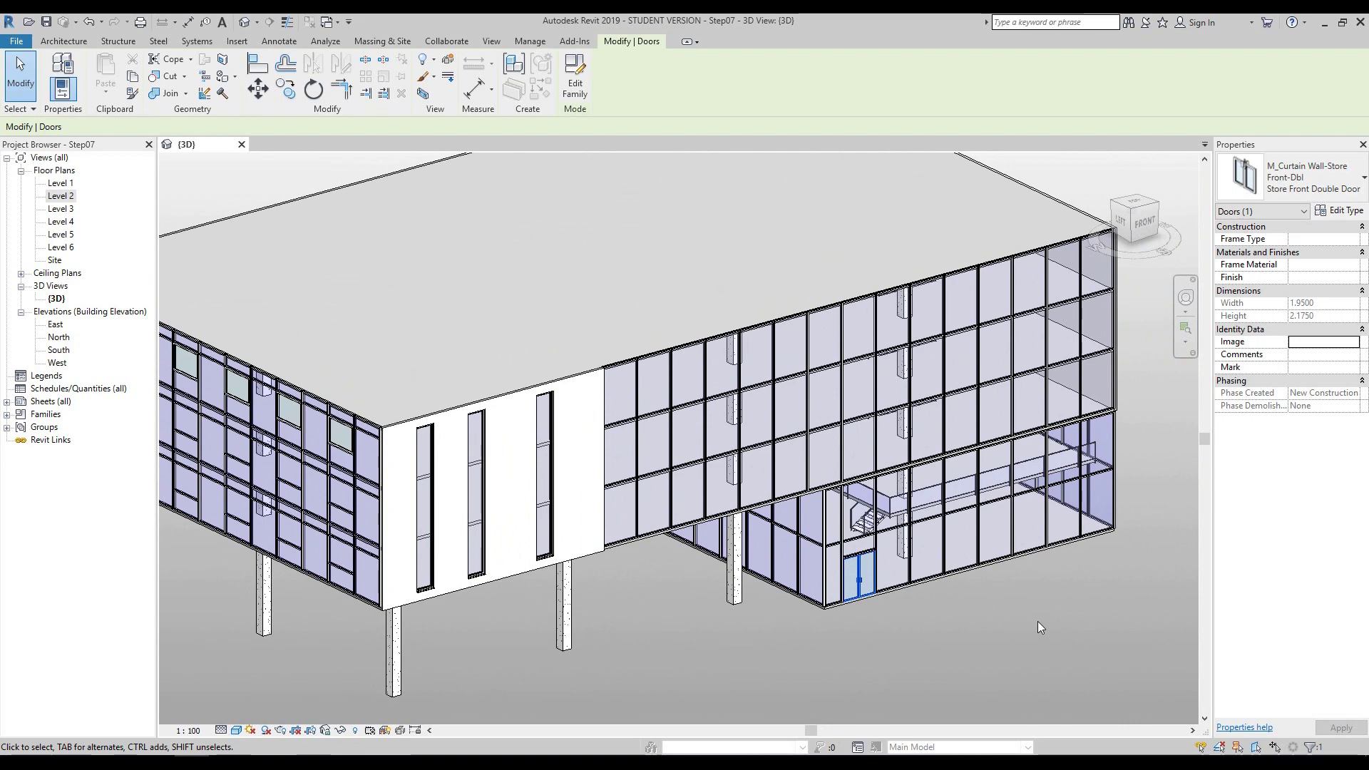
click(1038, 623)
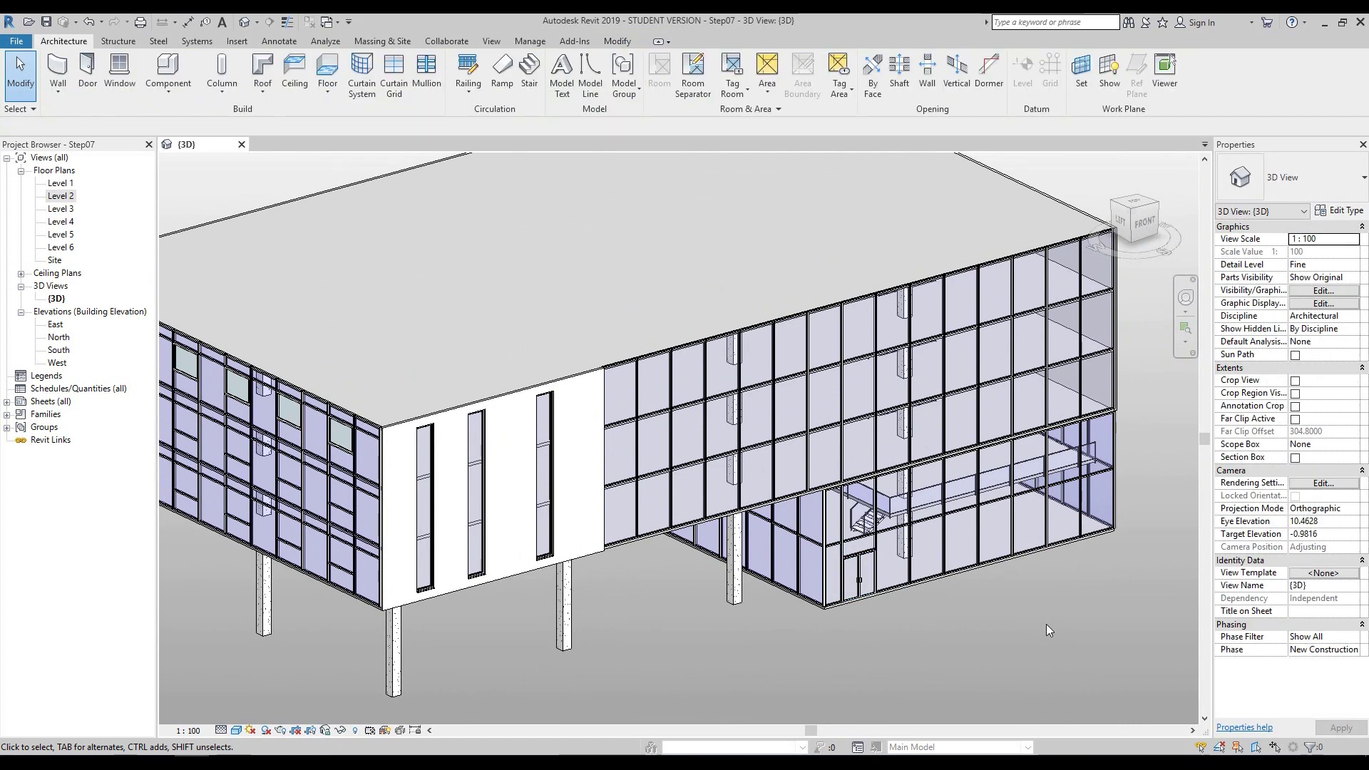
- Close the Step07 project without saving the changes
click(241, 144)
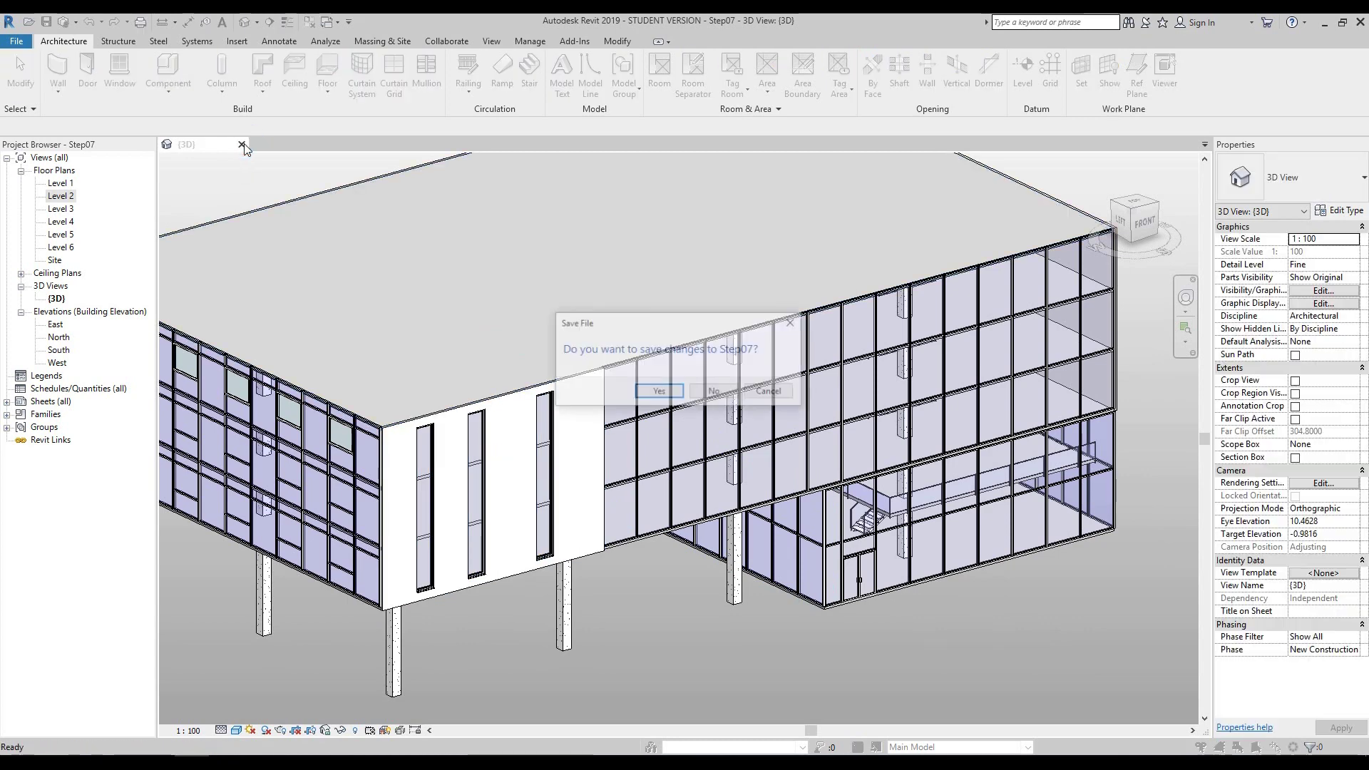
click(714, 392)
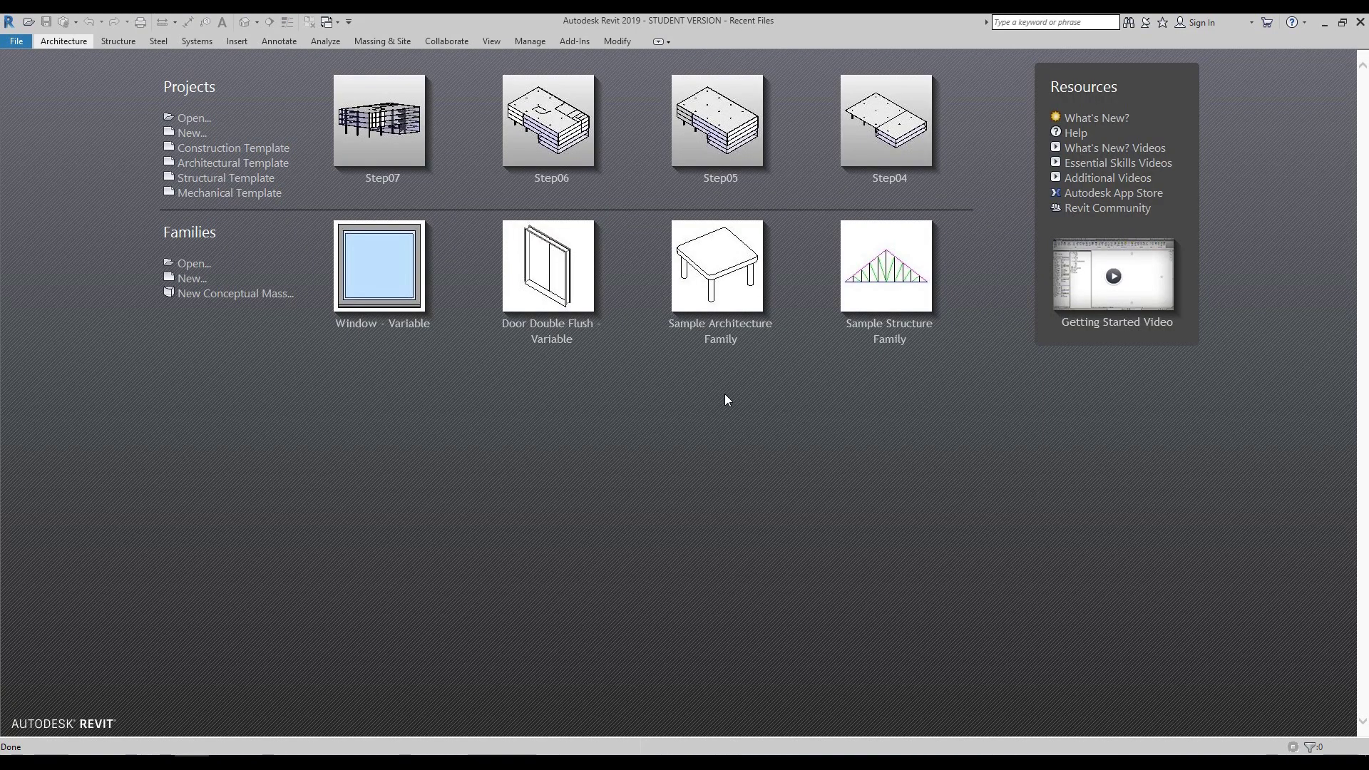